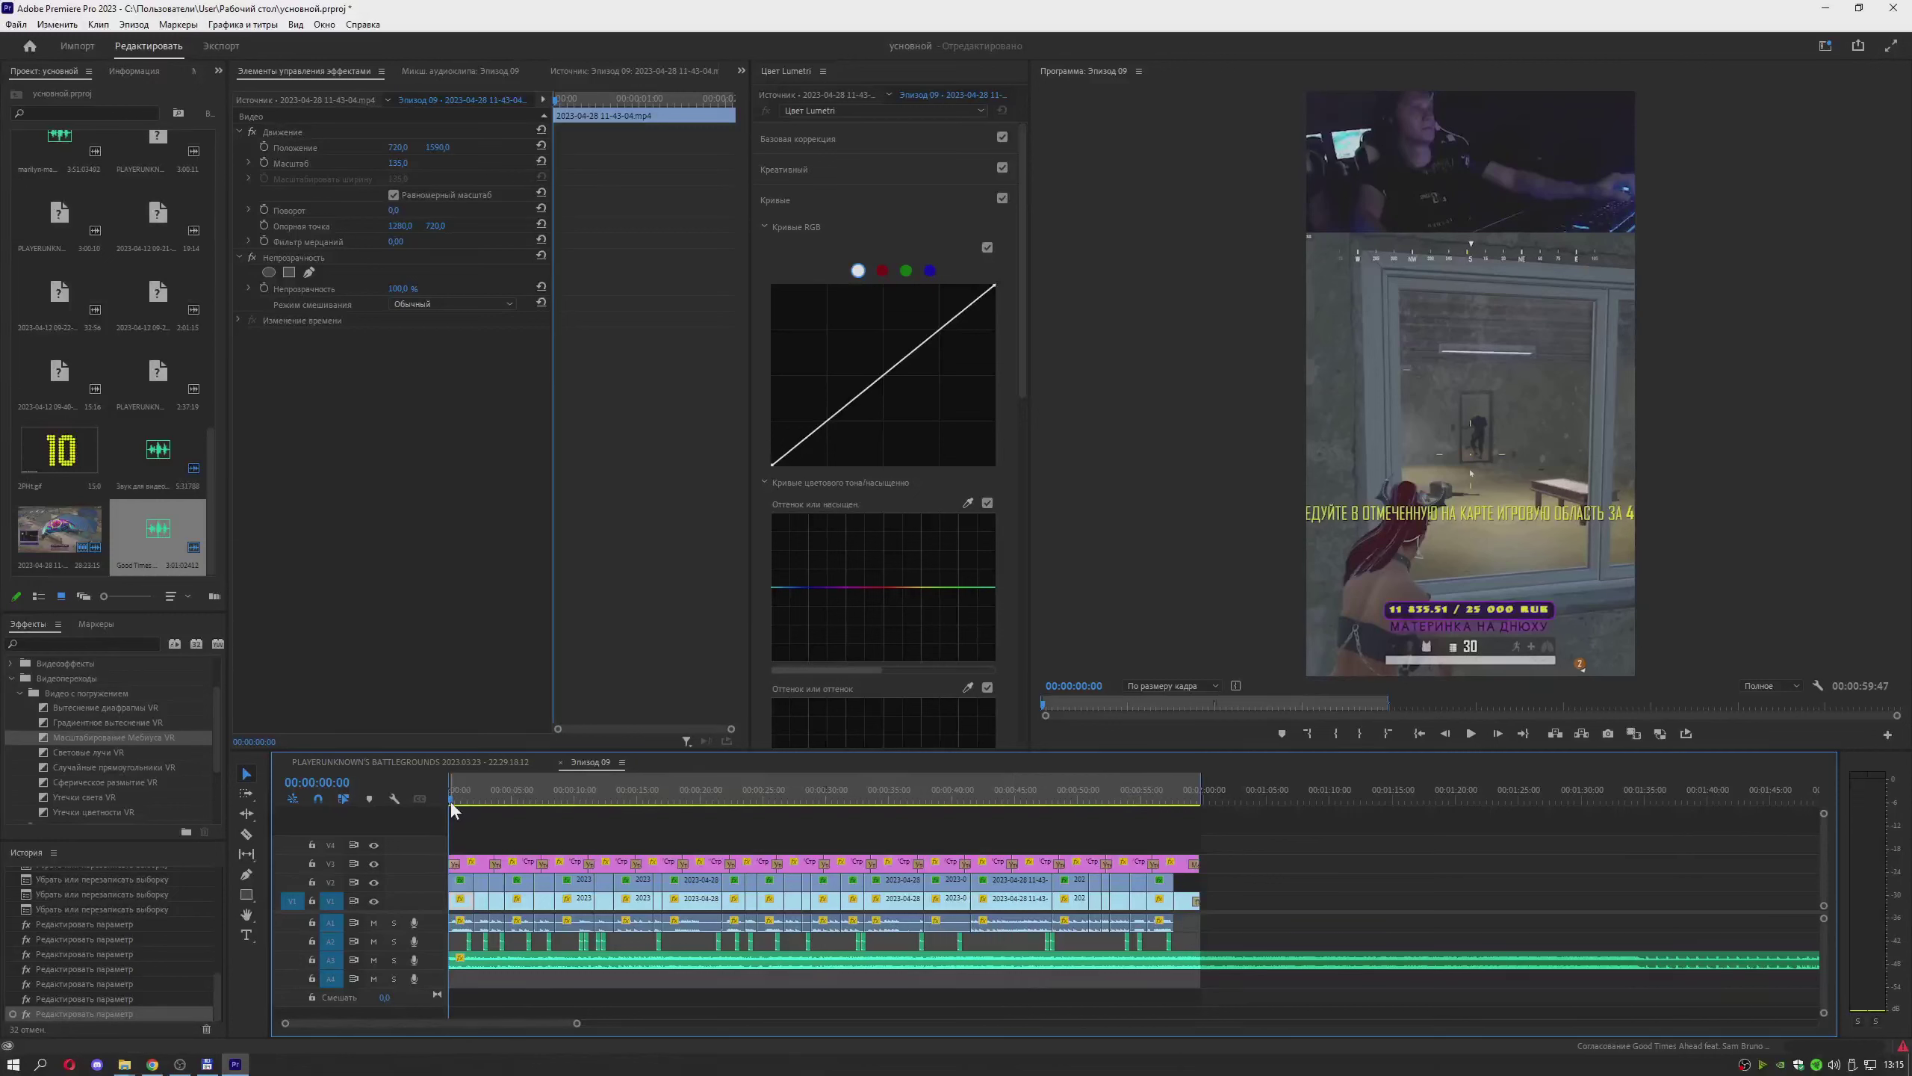
# Play the first few seconds of the Эпизод 09 sequence from its start to review the edited montage
pyautogui.moveTo(451, 801); pyautogui.dragTo(446, 800)
pyautogui.press('space')
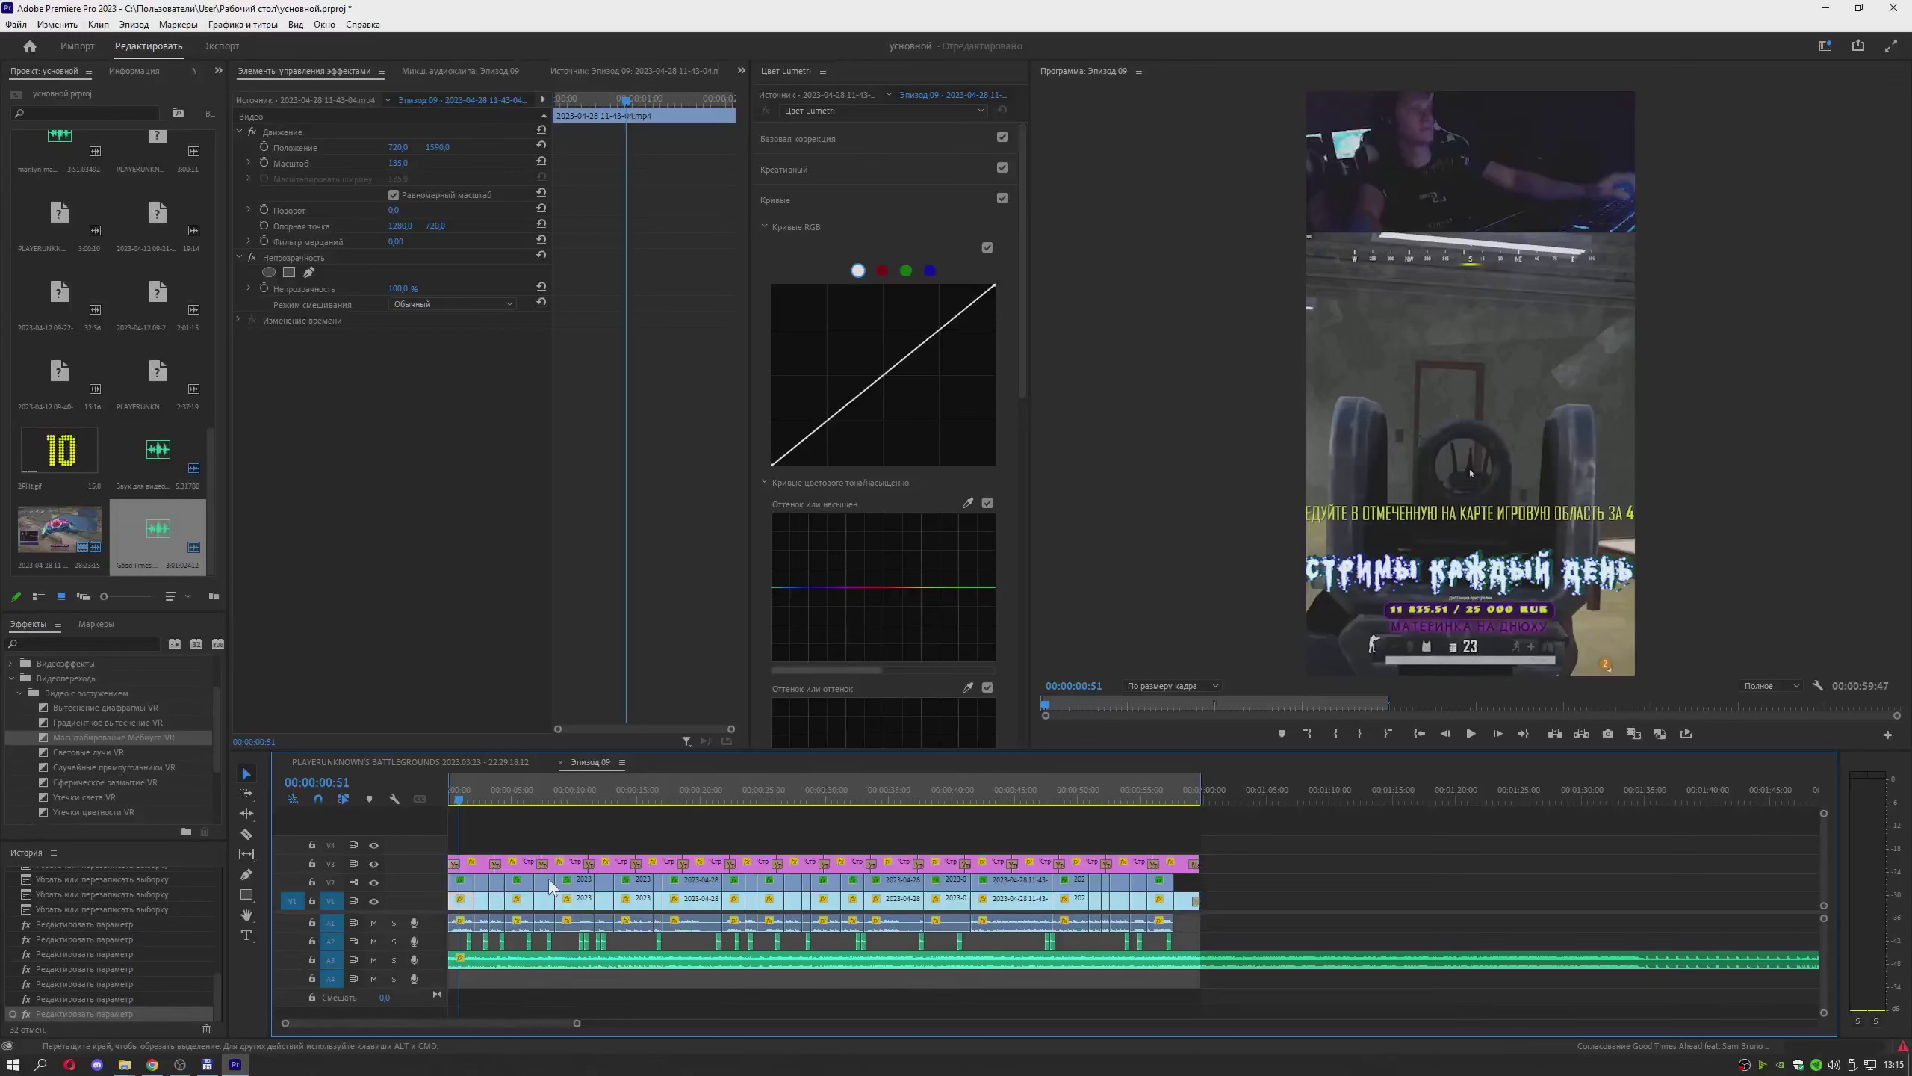
pyautogui.click(488, 865)
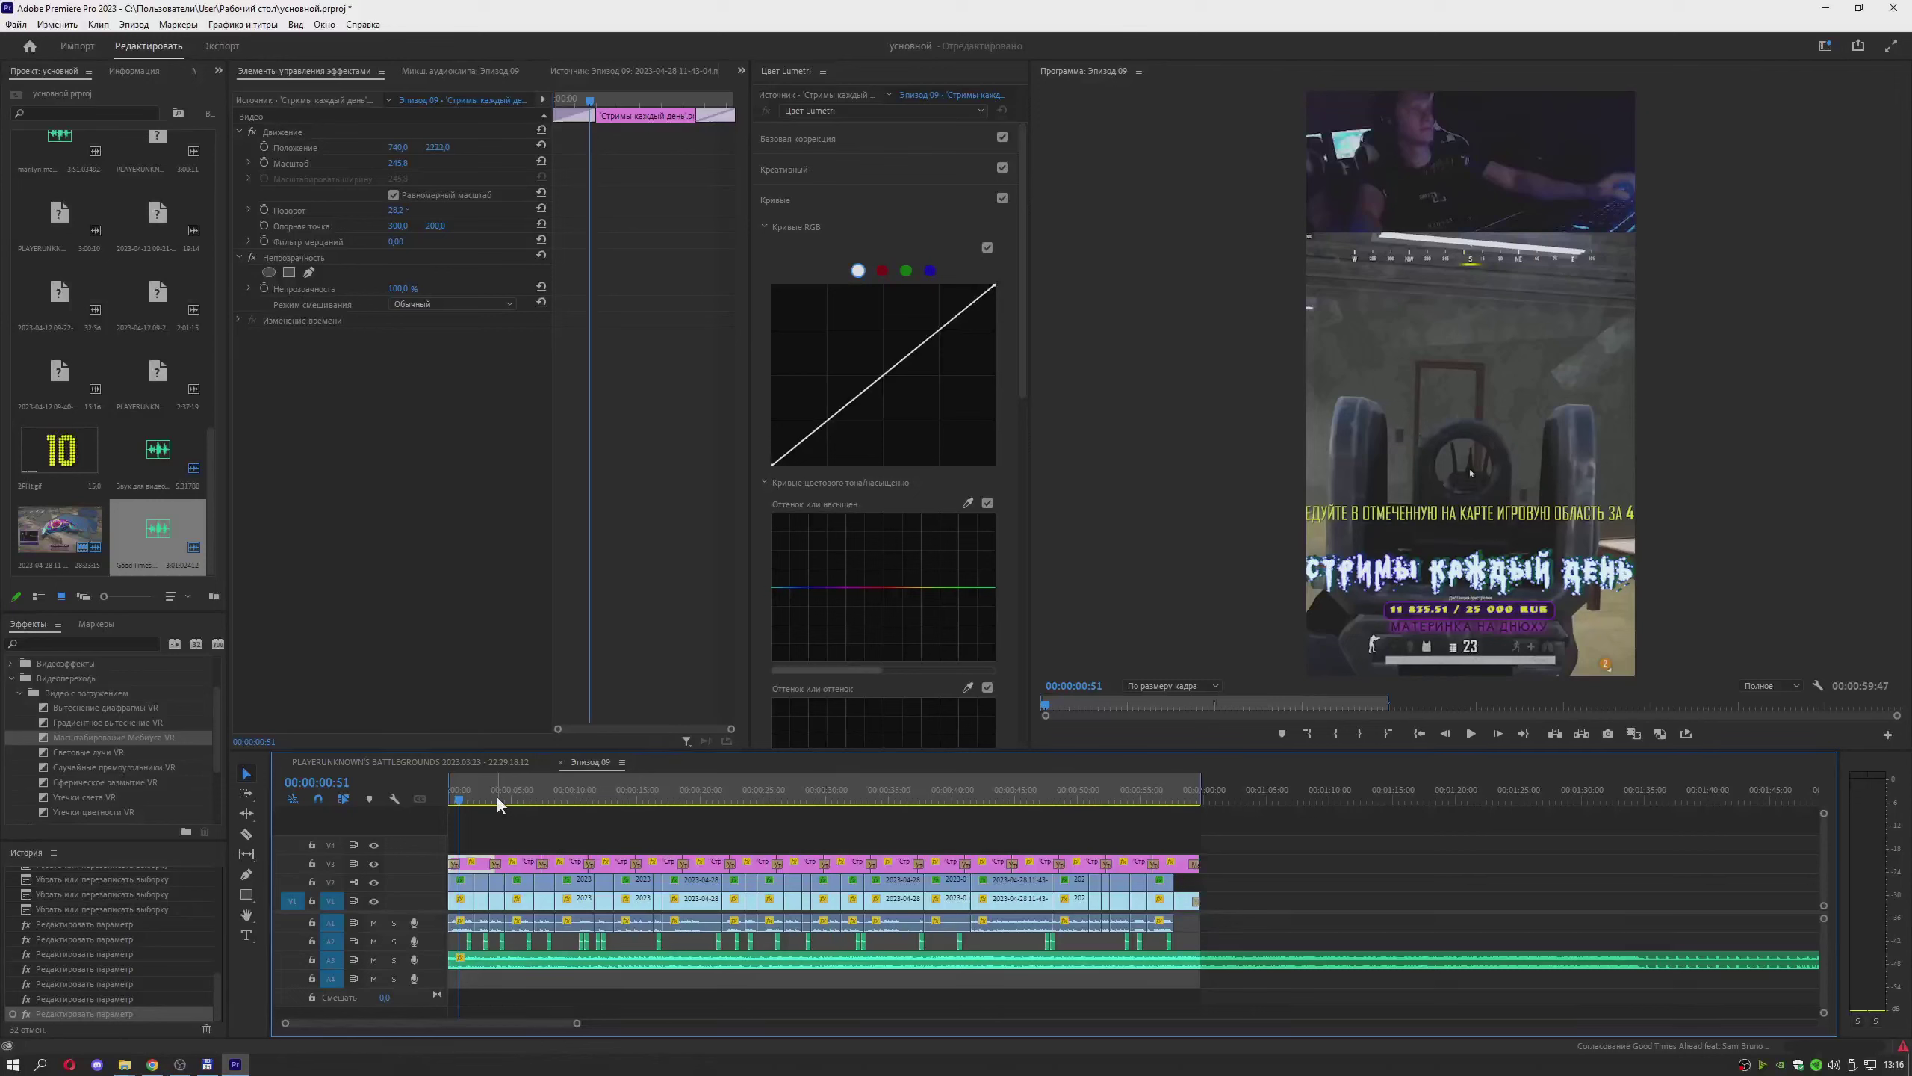
pyautogui.press('space')
pyautogui.press('space')
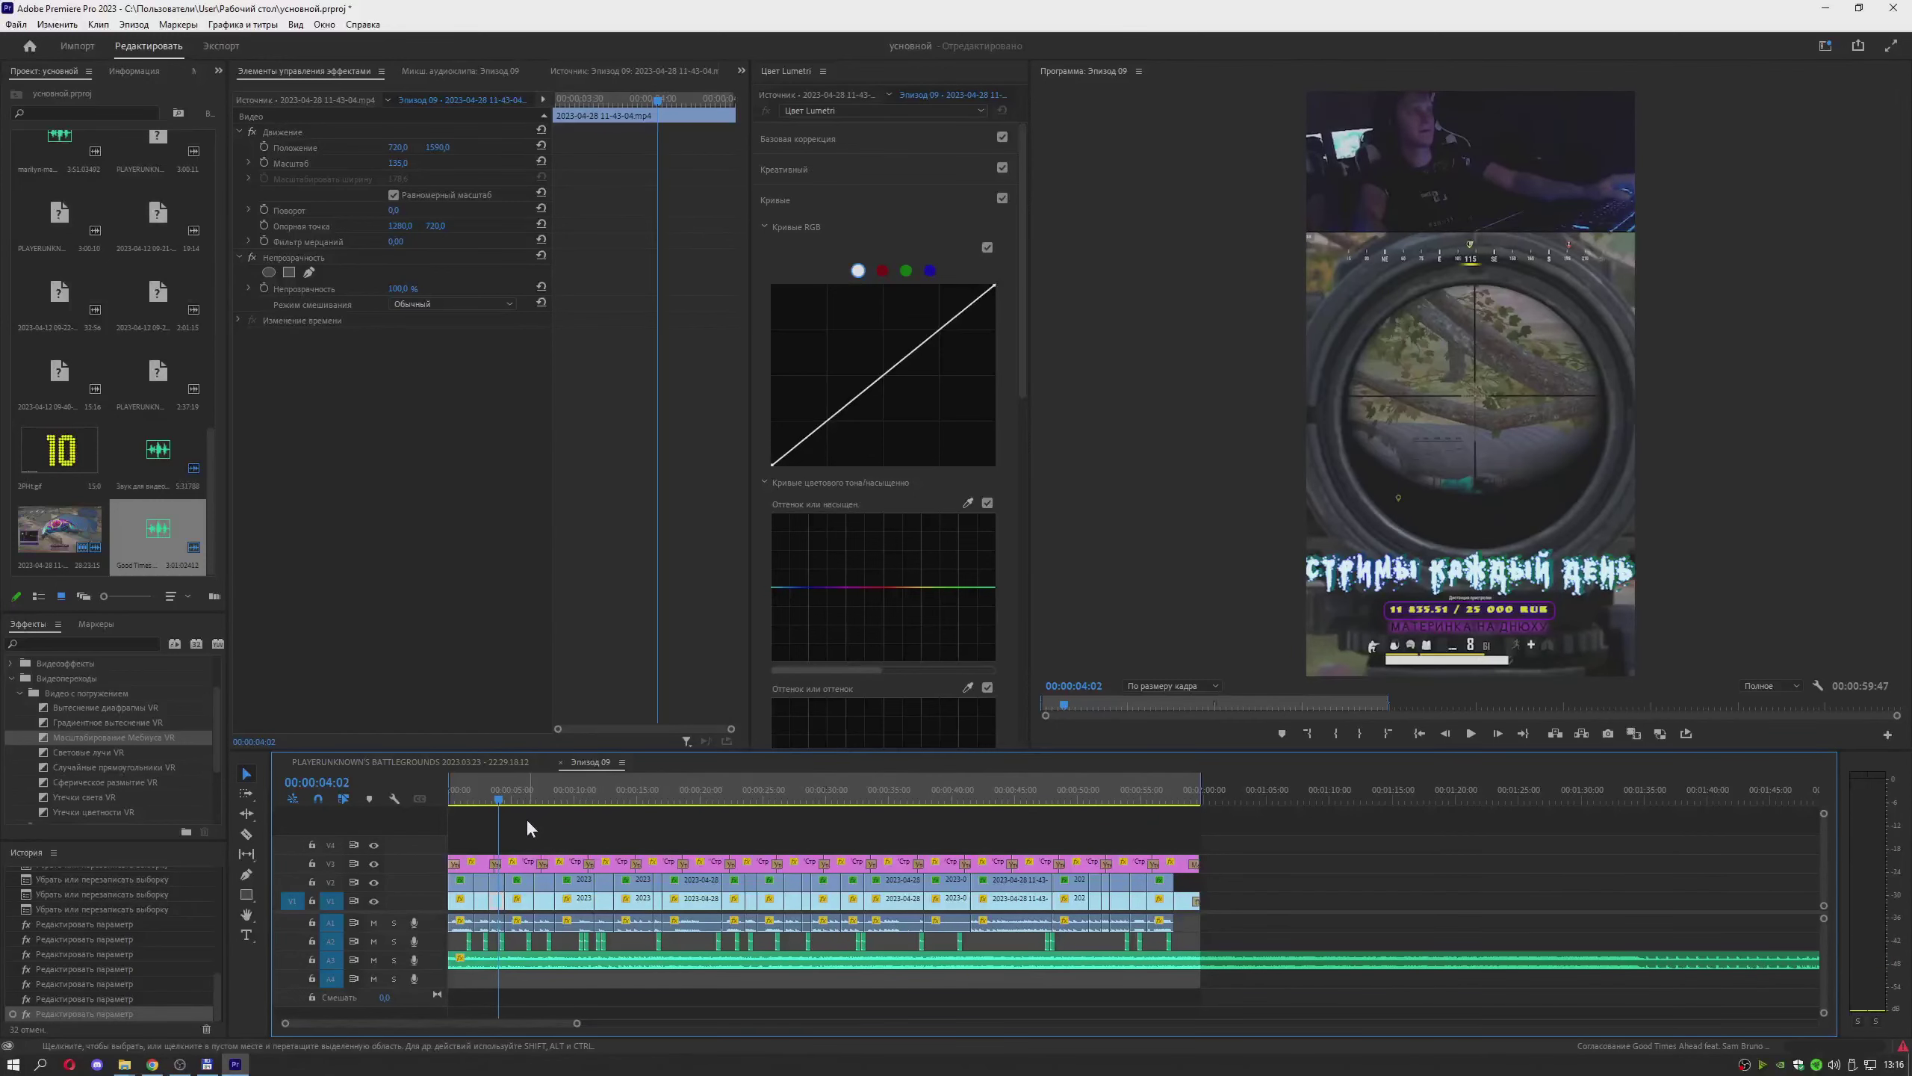
pyautogui.press('Home')
pyautogui.press('space')
pyautogui.press('space')
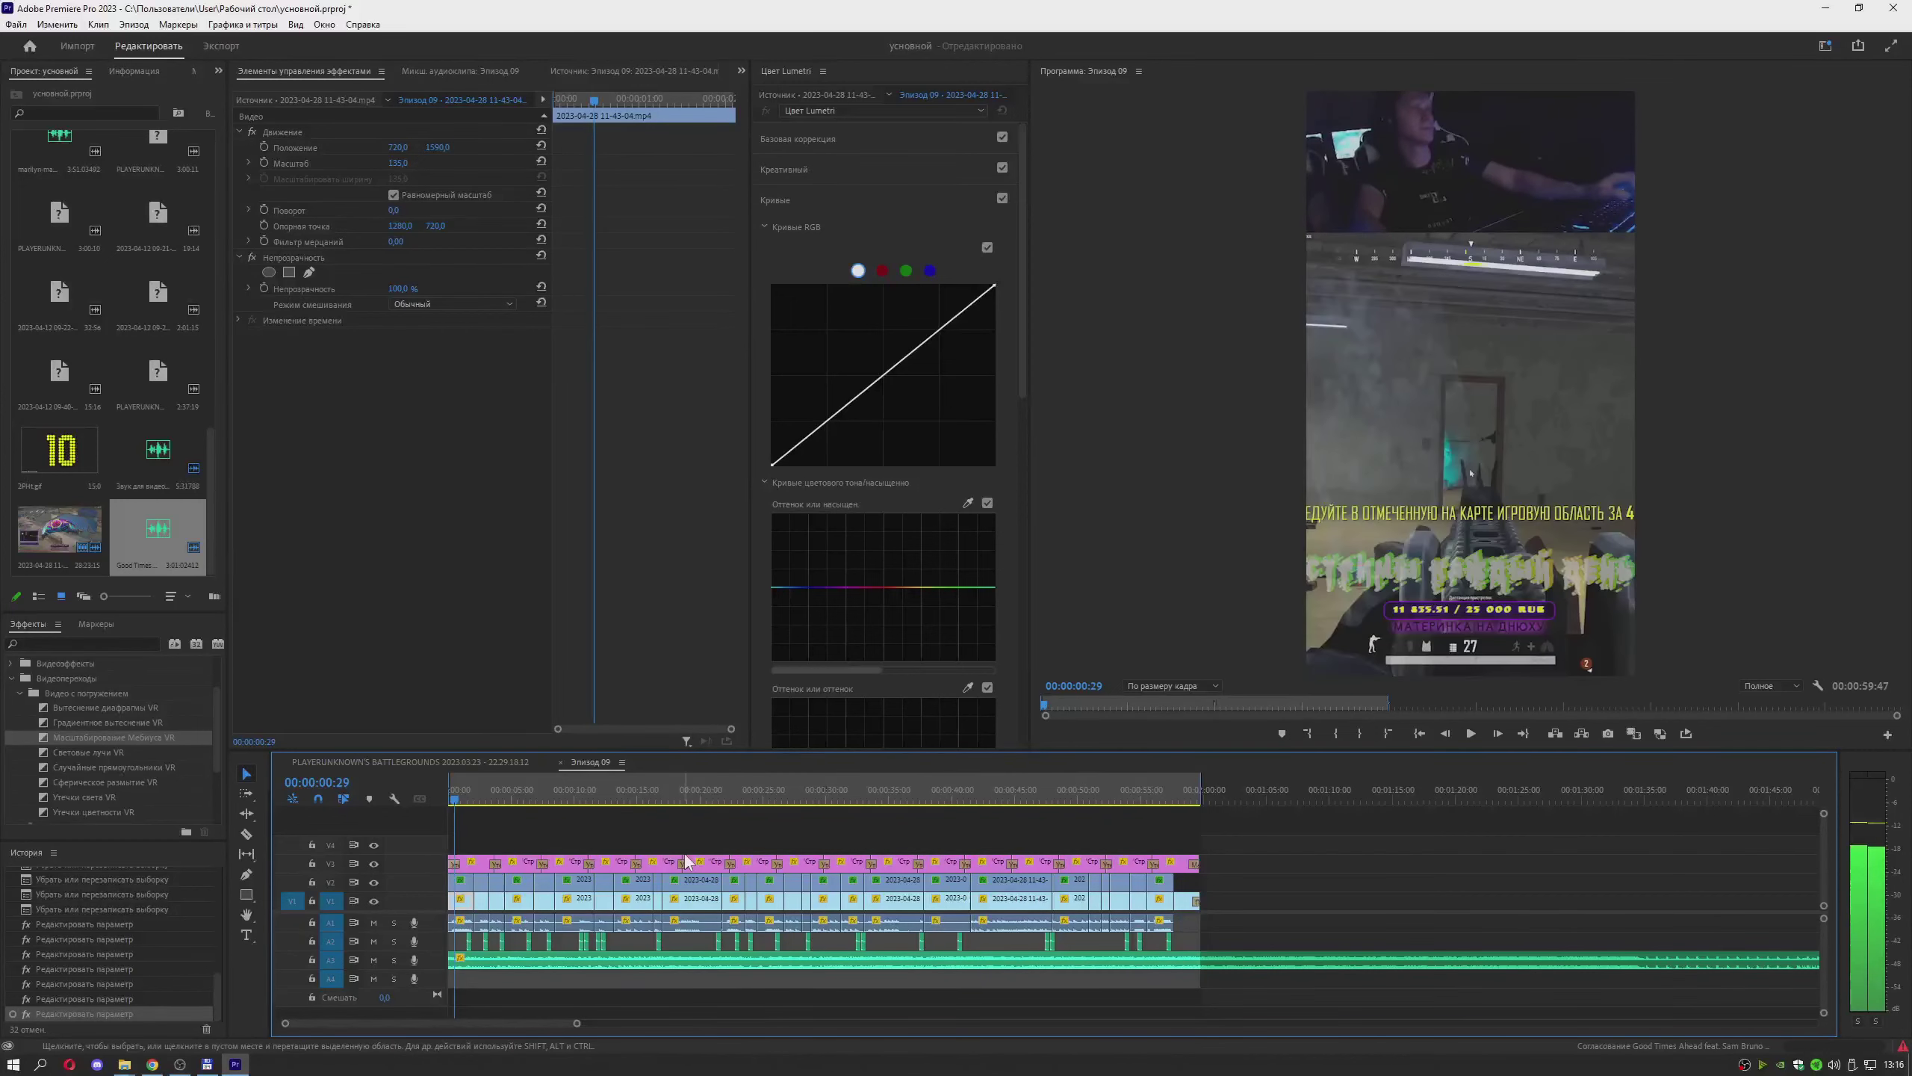
pyautogui.press('space')
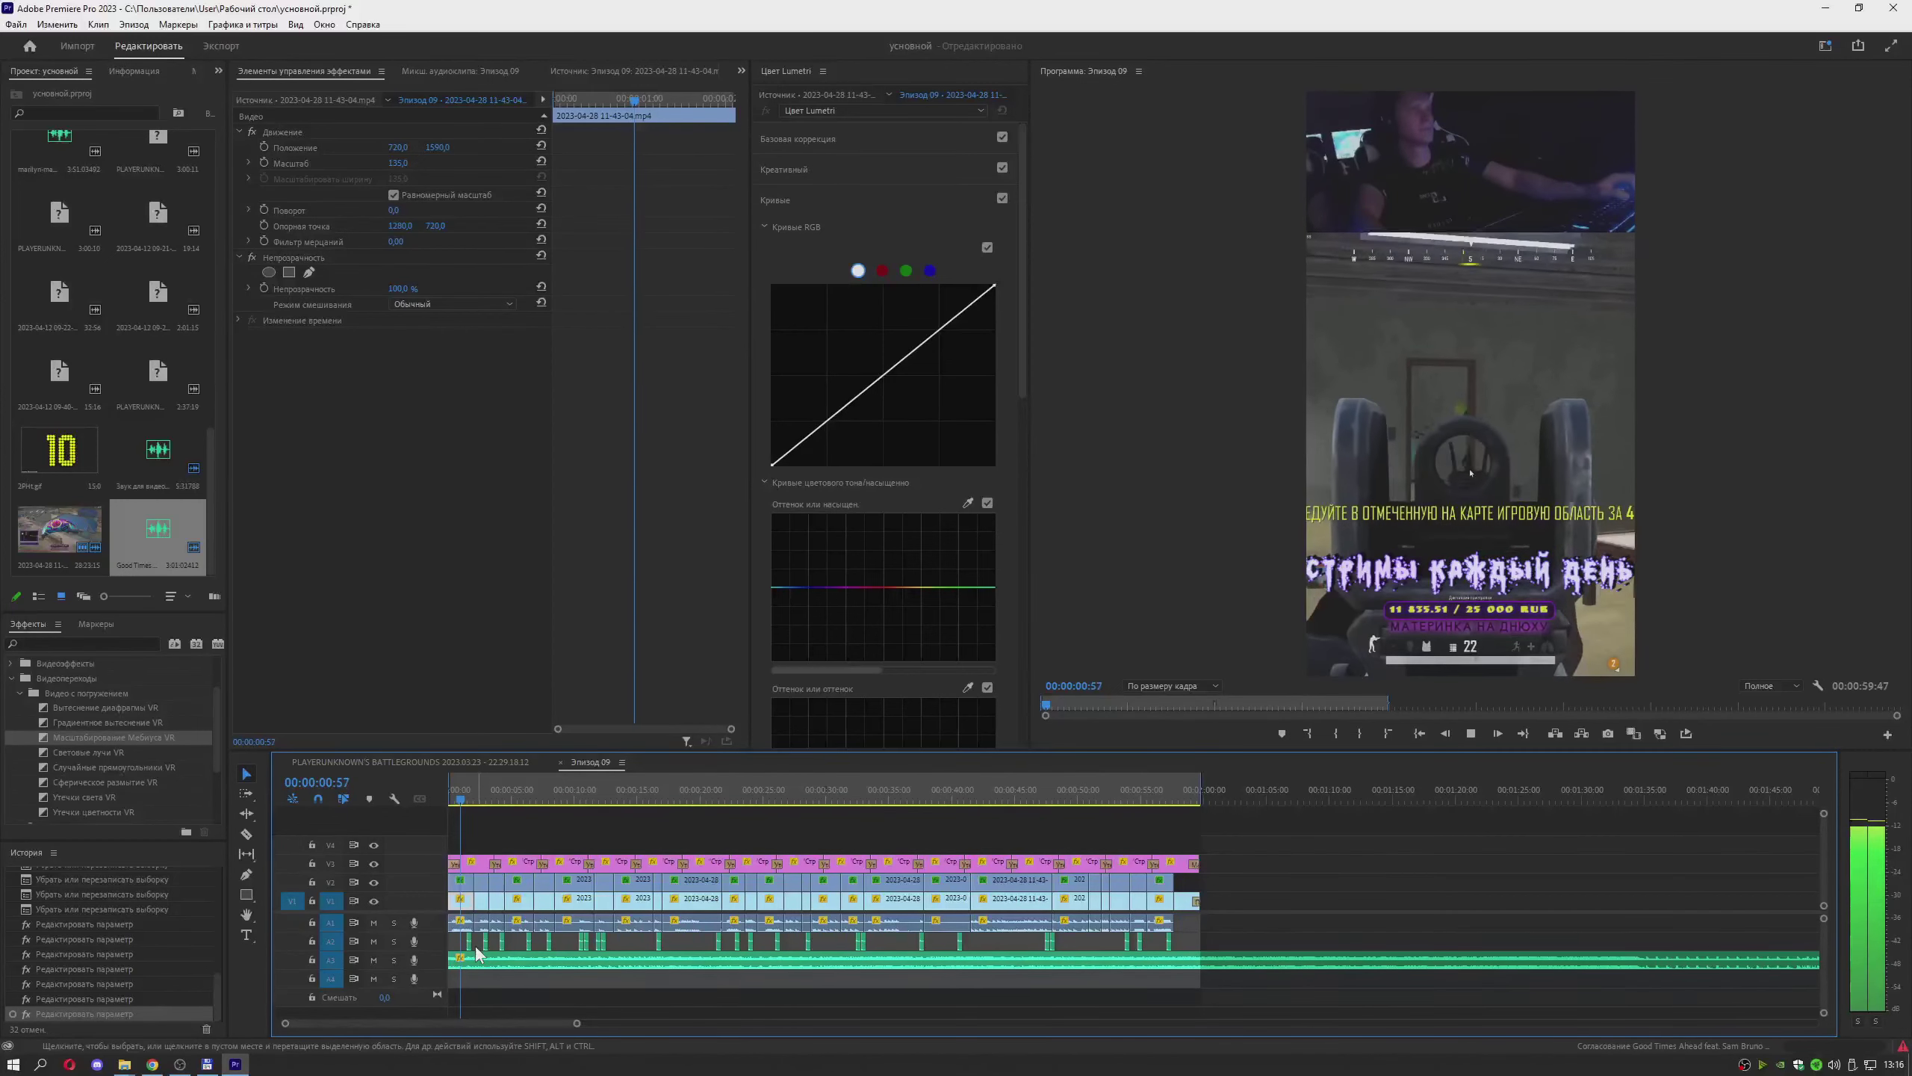
pyautogui.press('space')
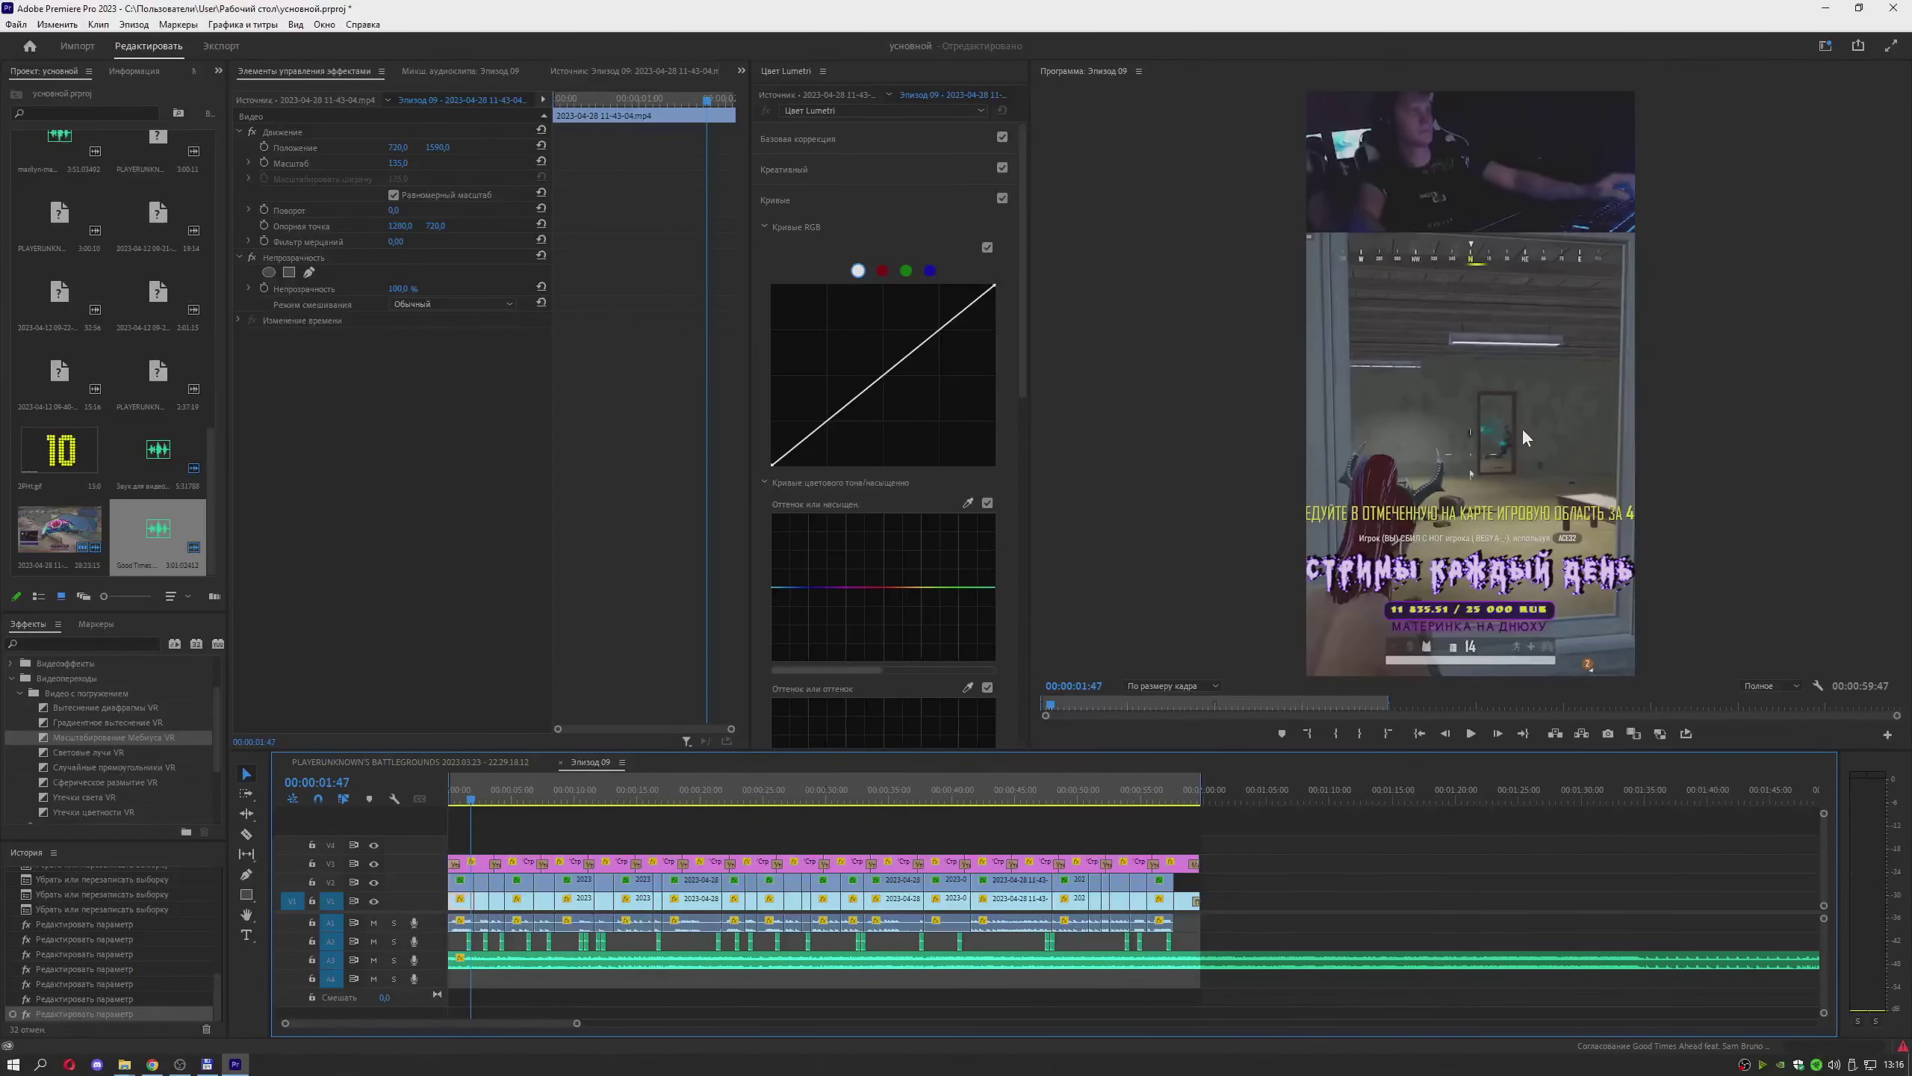
# Replay the shots between about one and two and a half seconds to examine the webcam, gameplay and caption layout
pyautogui.click(465, 800)
pyautogui.press('space')
pyautogui.press('space')
pyautogui.press('space')
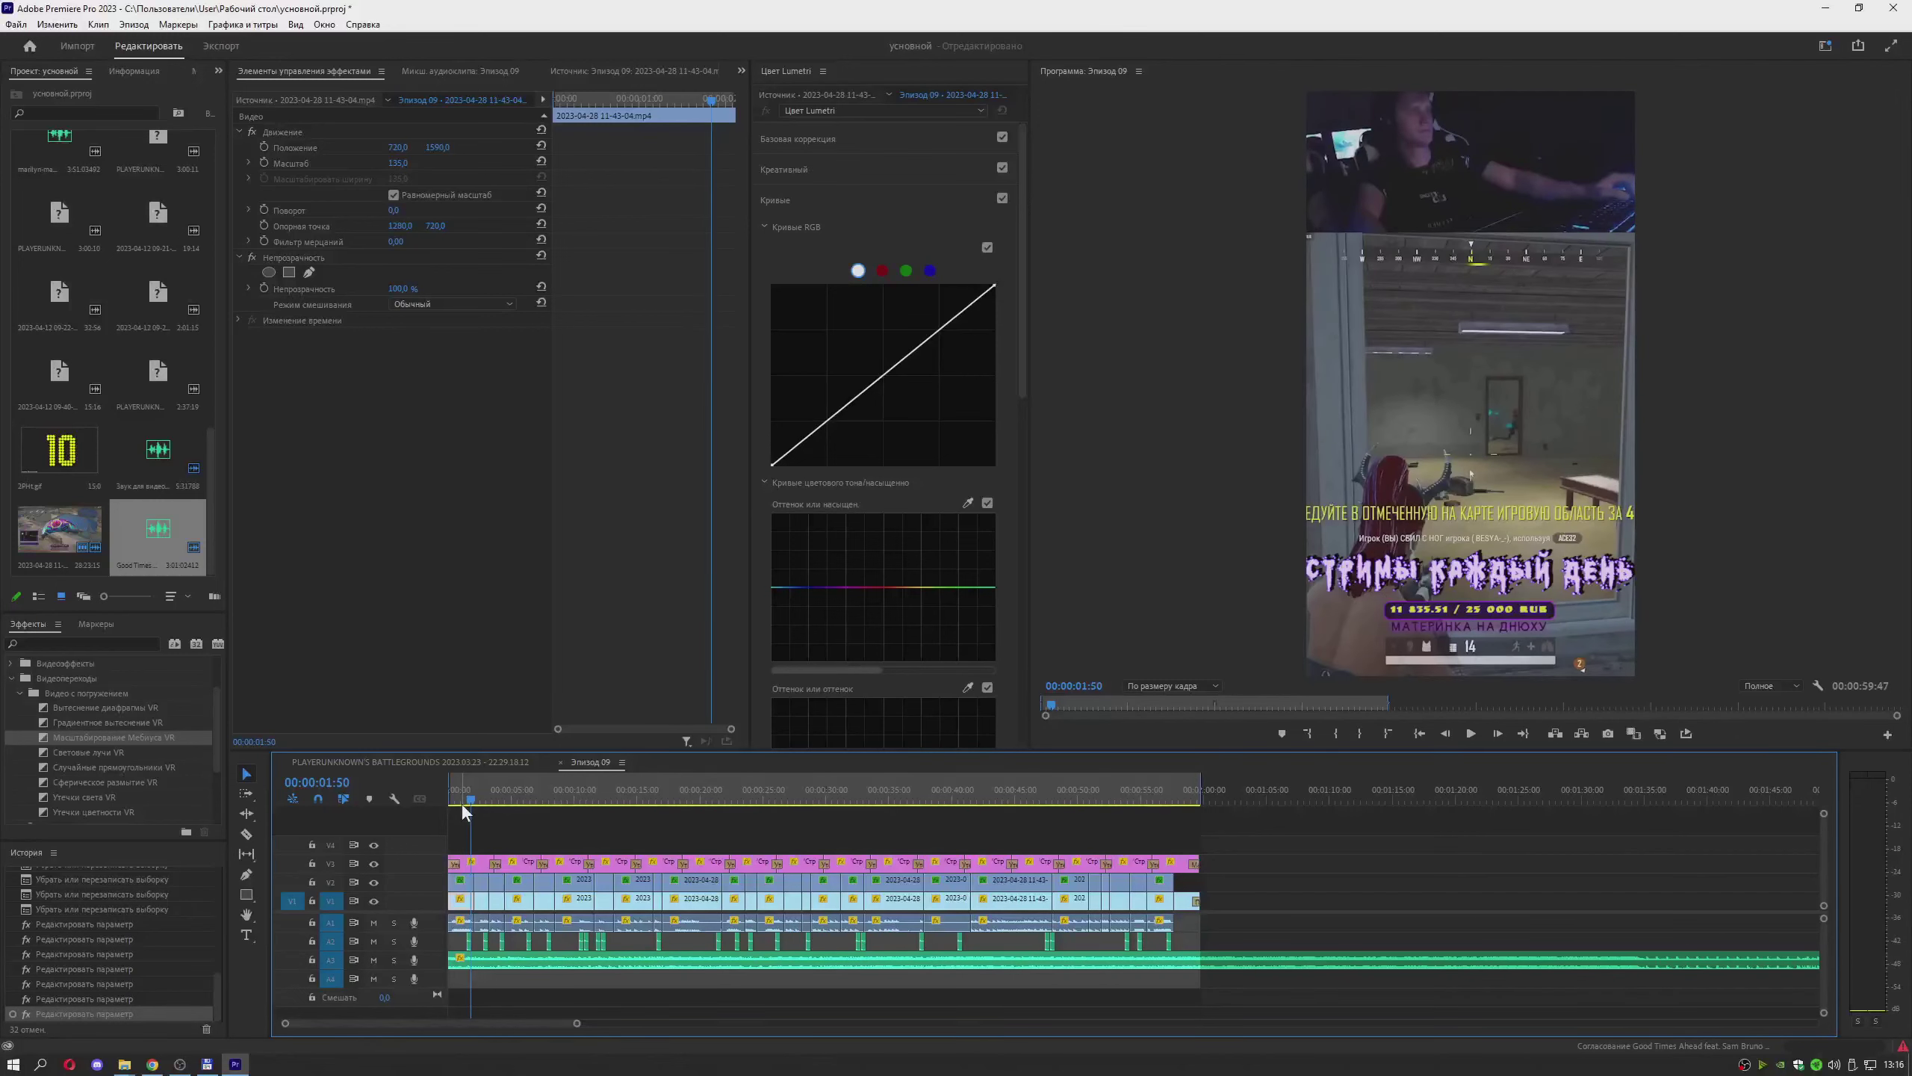
pyautogui.click(461, 801)
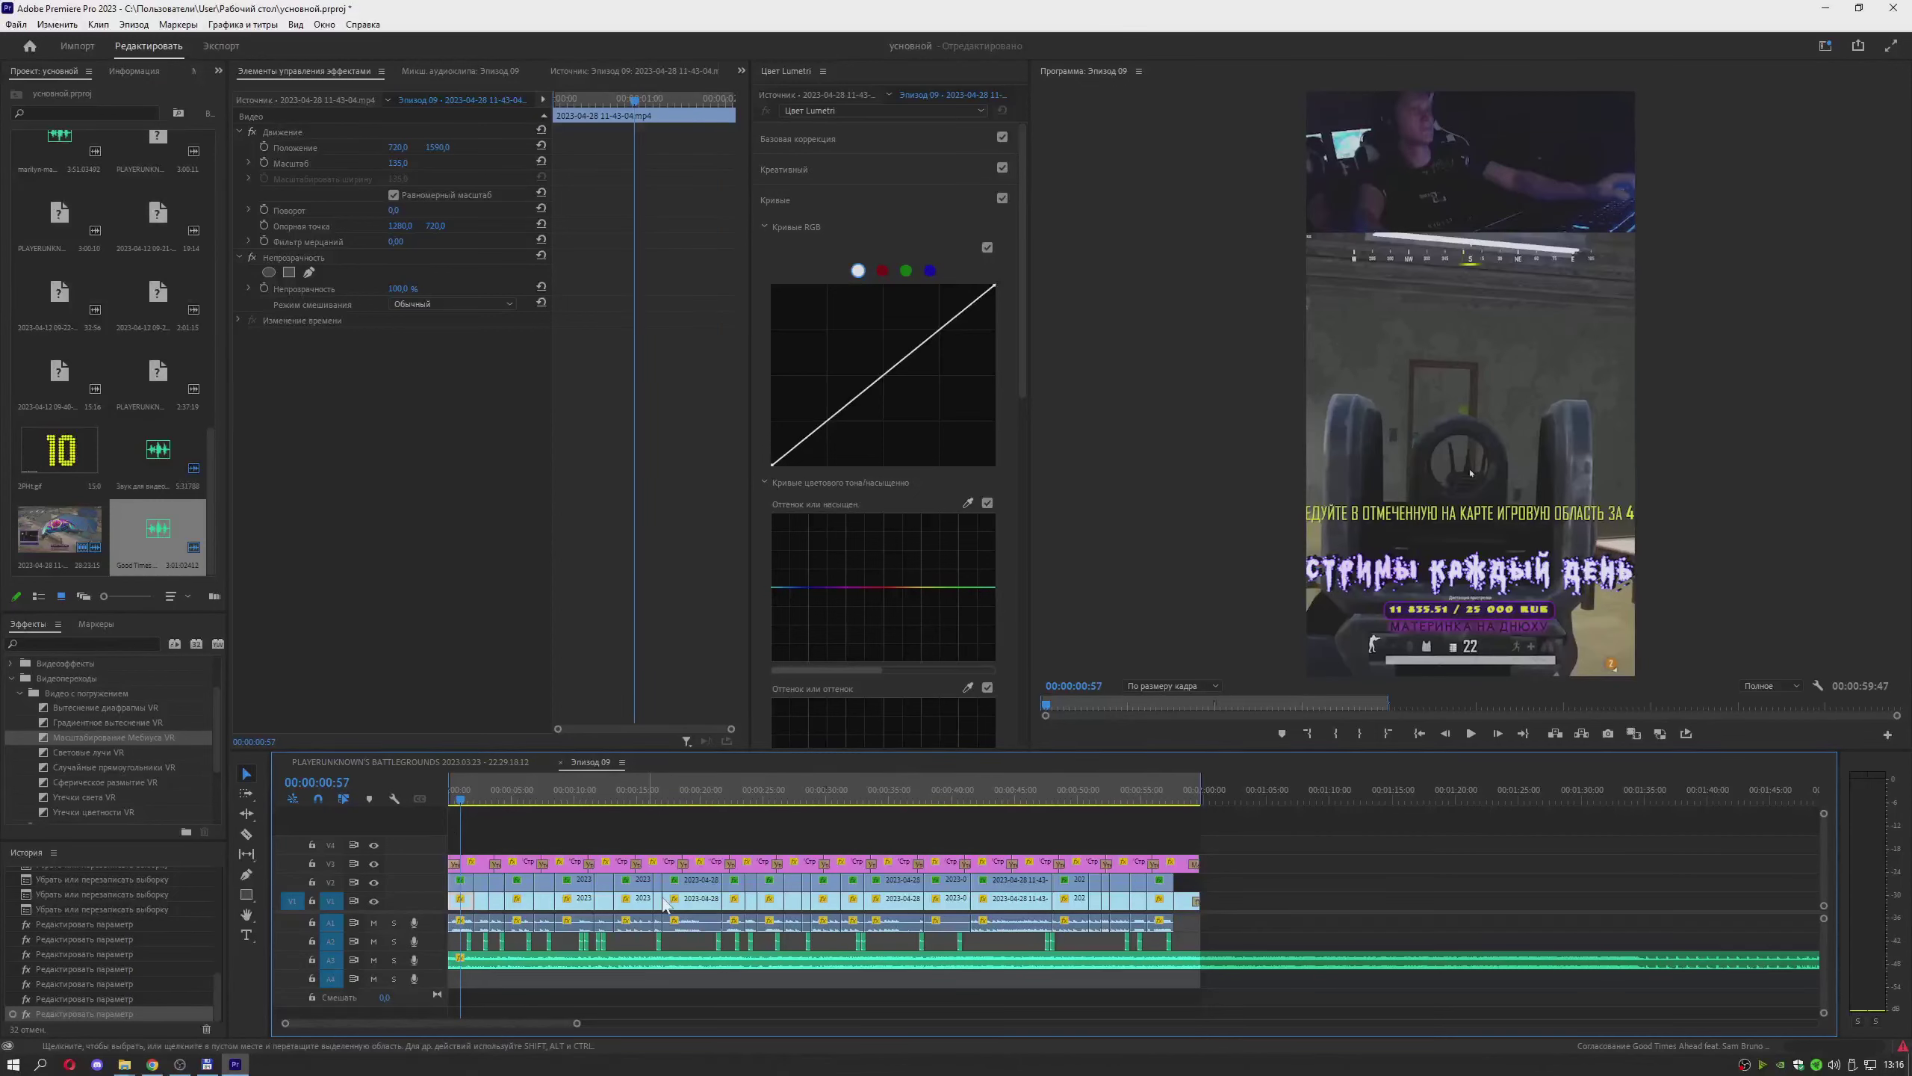
pyautogui.click(1275, 907)
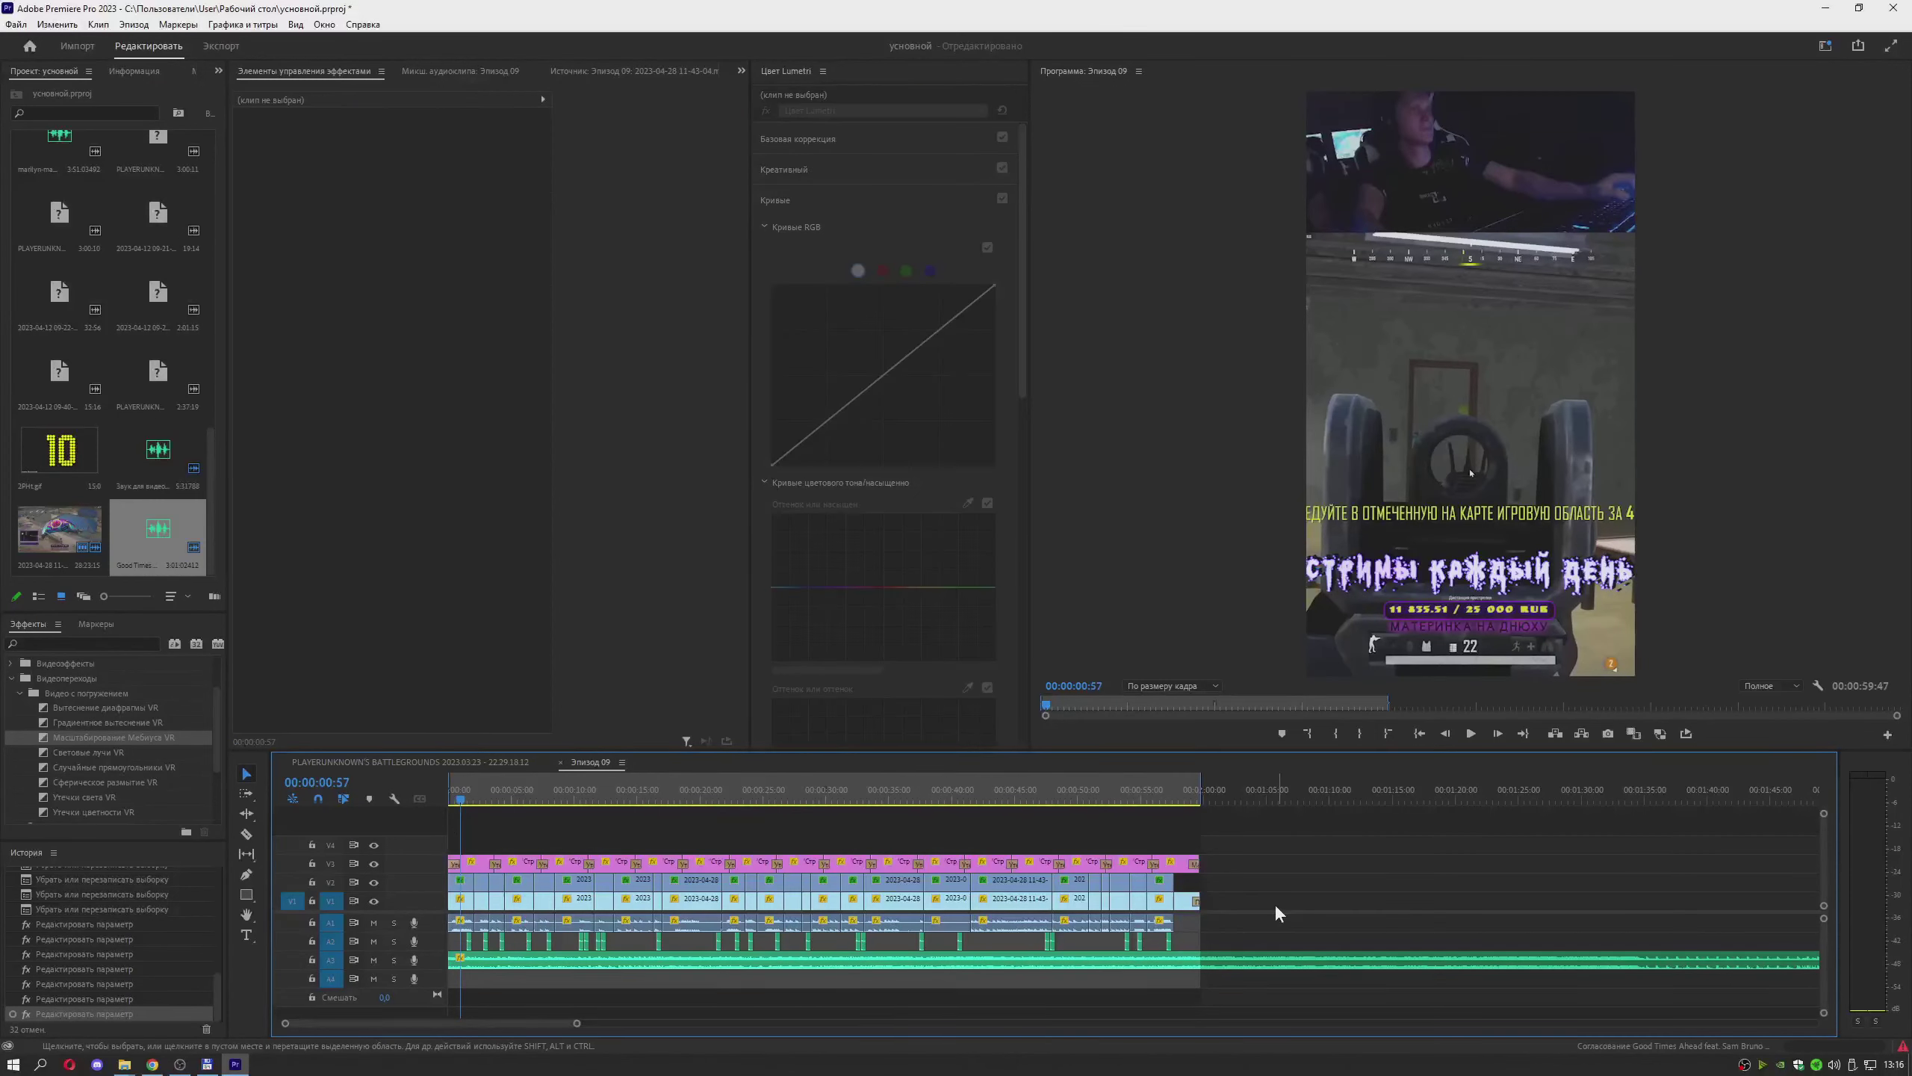
pyautogui.moveTo(1187, 917)
pyautogui.mouseDown()
pyautogui.moveTo(452, 925)
pyautogui.moveTo(1220, 918)
pyautogui.mouseUp()
pyautogui.moveTo(1201, 791); pyautogui.dragTo(1202, 808)
pyautogui.click(469, 795)
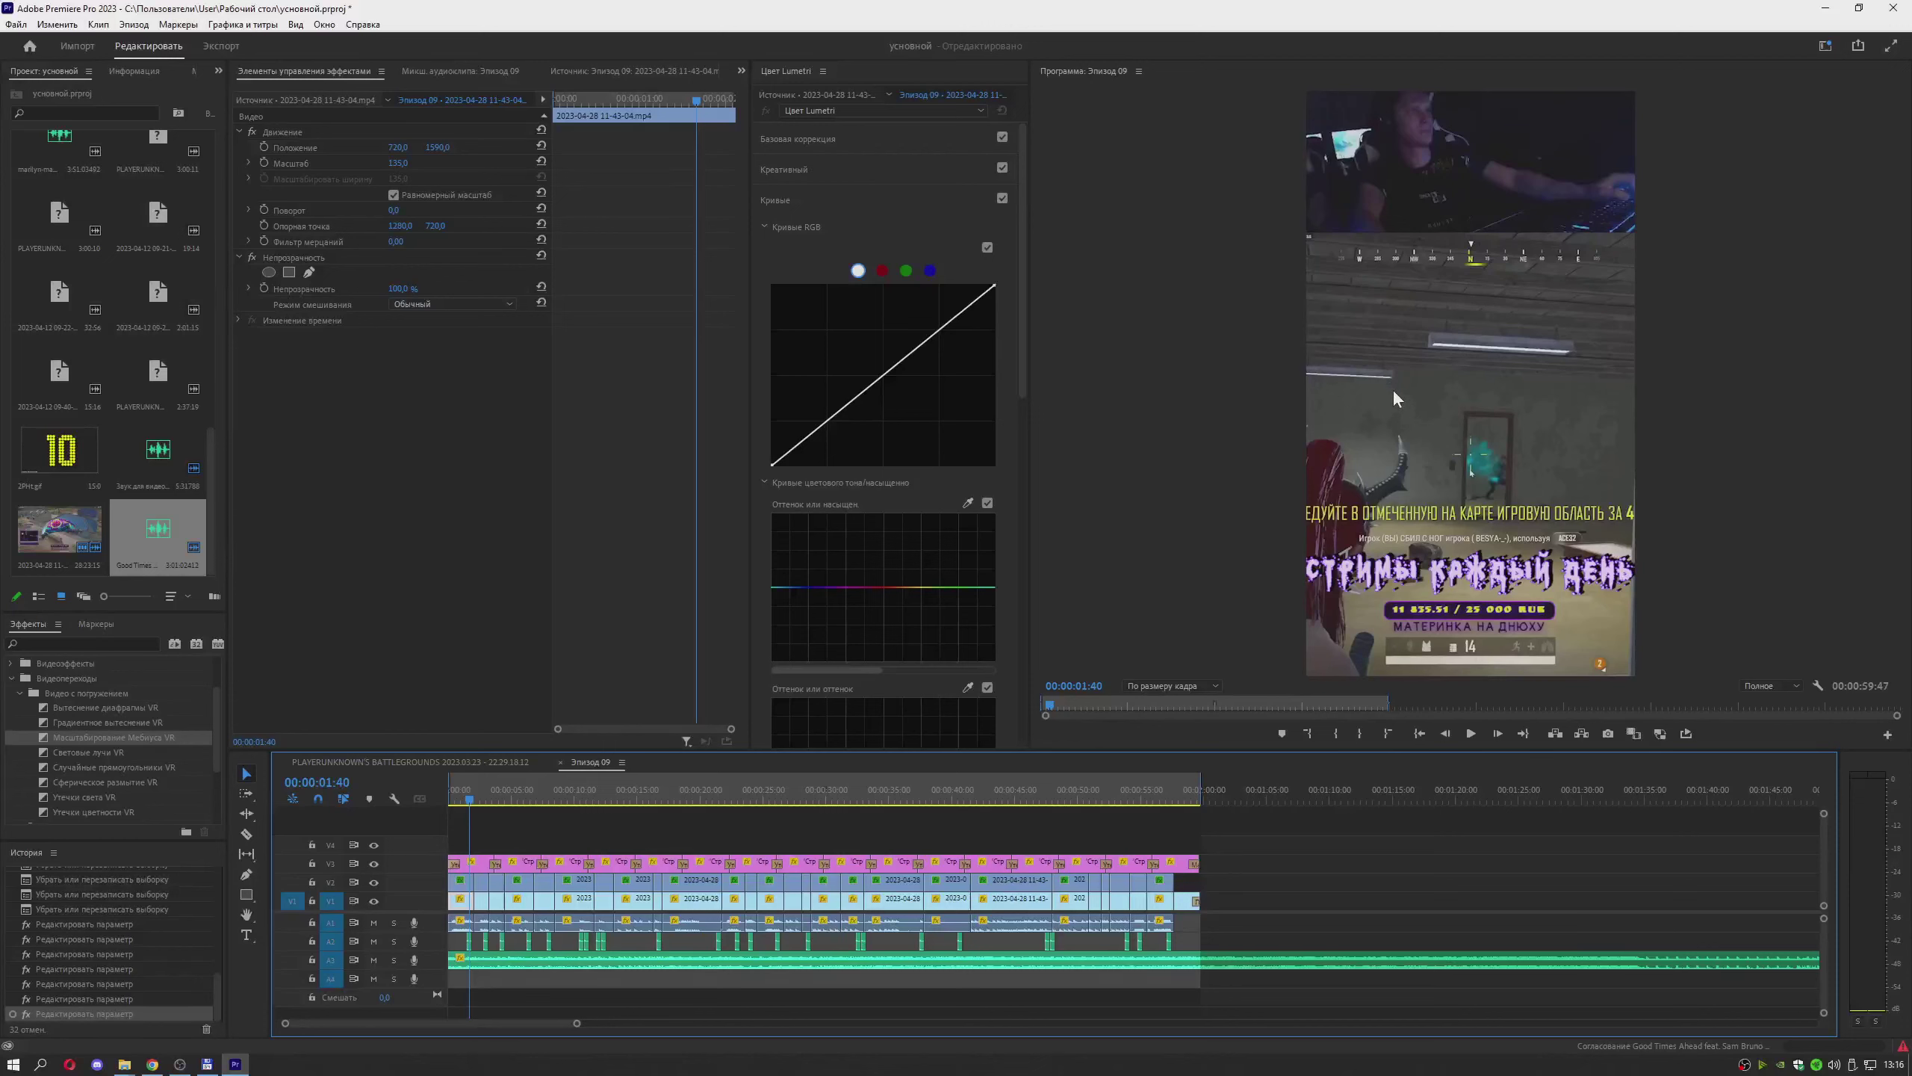
pyautogui.press('space')
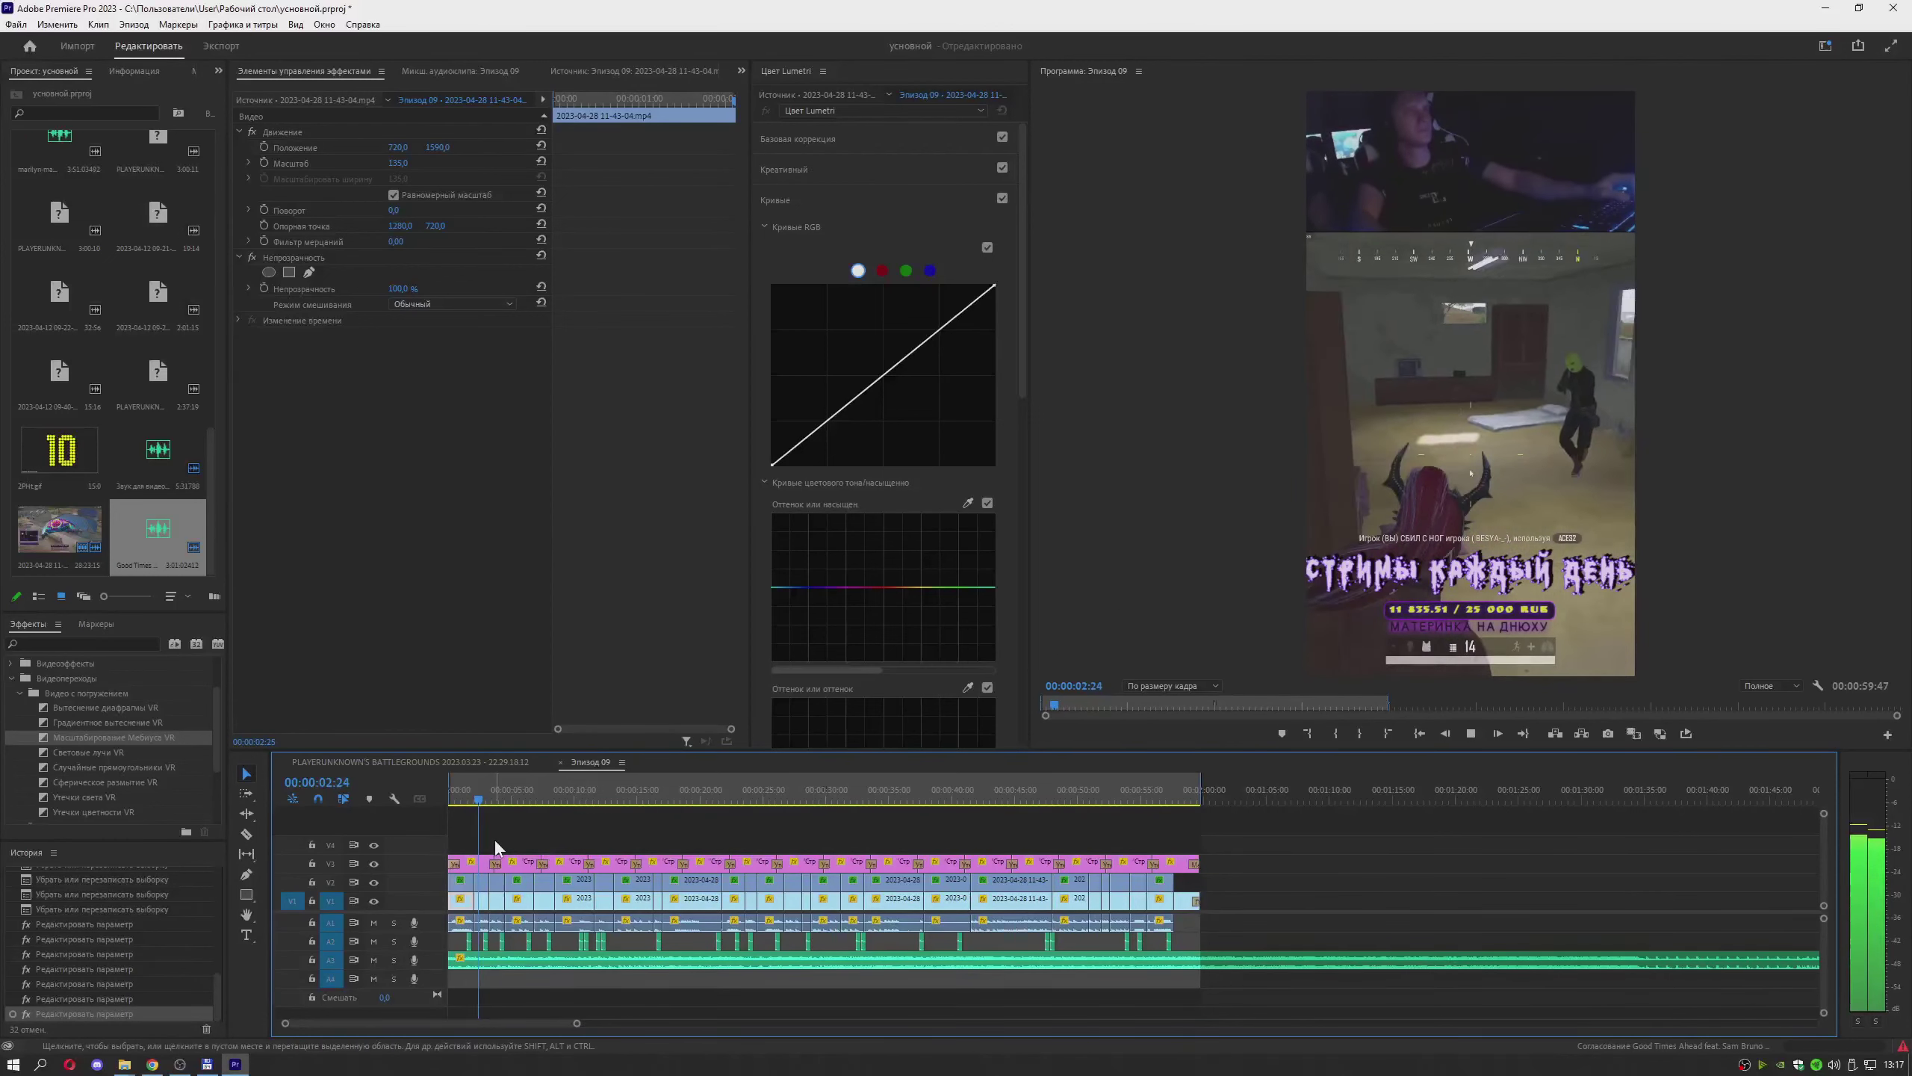
pyautogui.press('space')
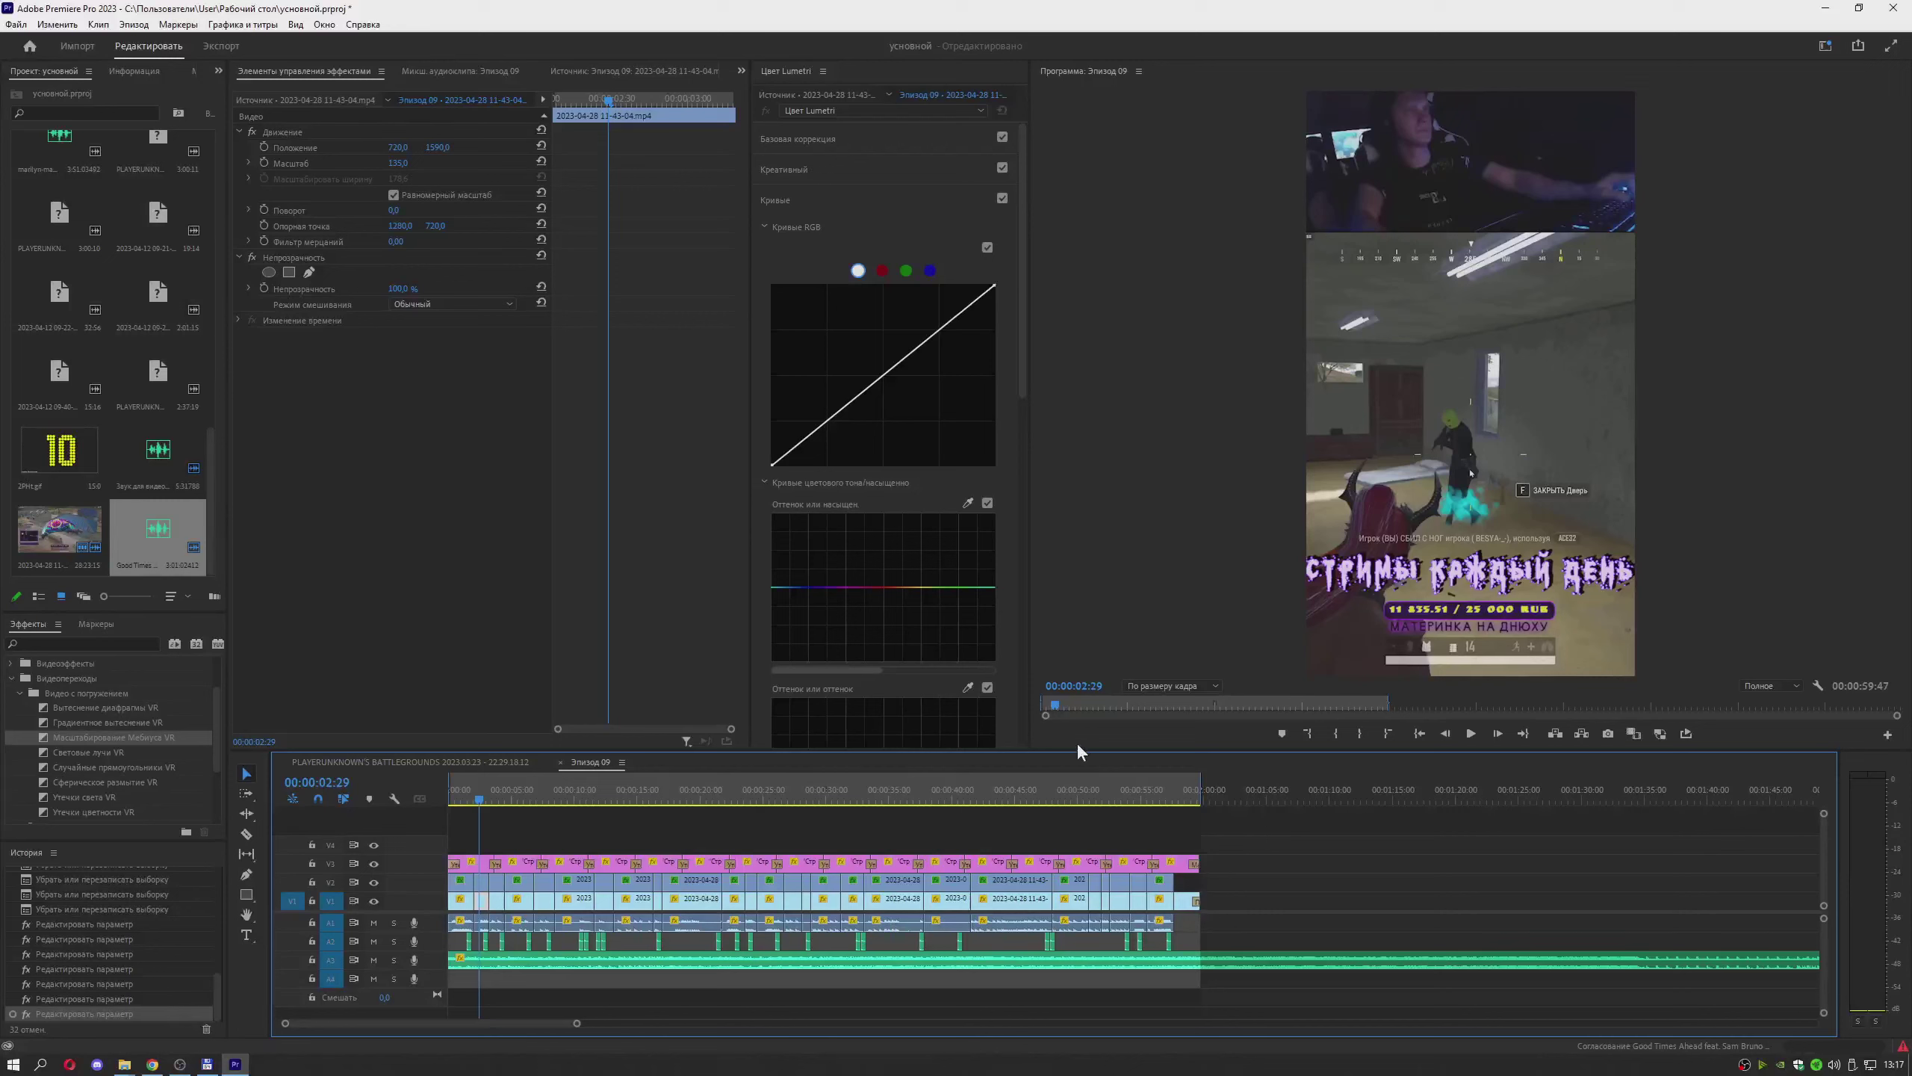
# Bring Эпизод 09_10.mp4 from Total Commander into the timeline, placing it on the first video track after the existing clips
pyautogui.click(1224, 880)
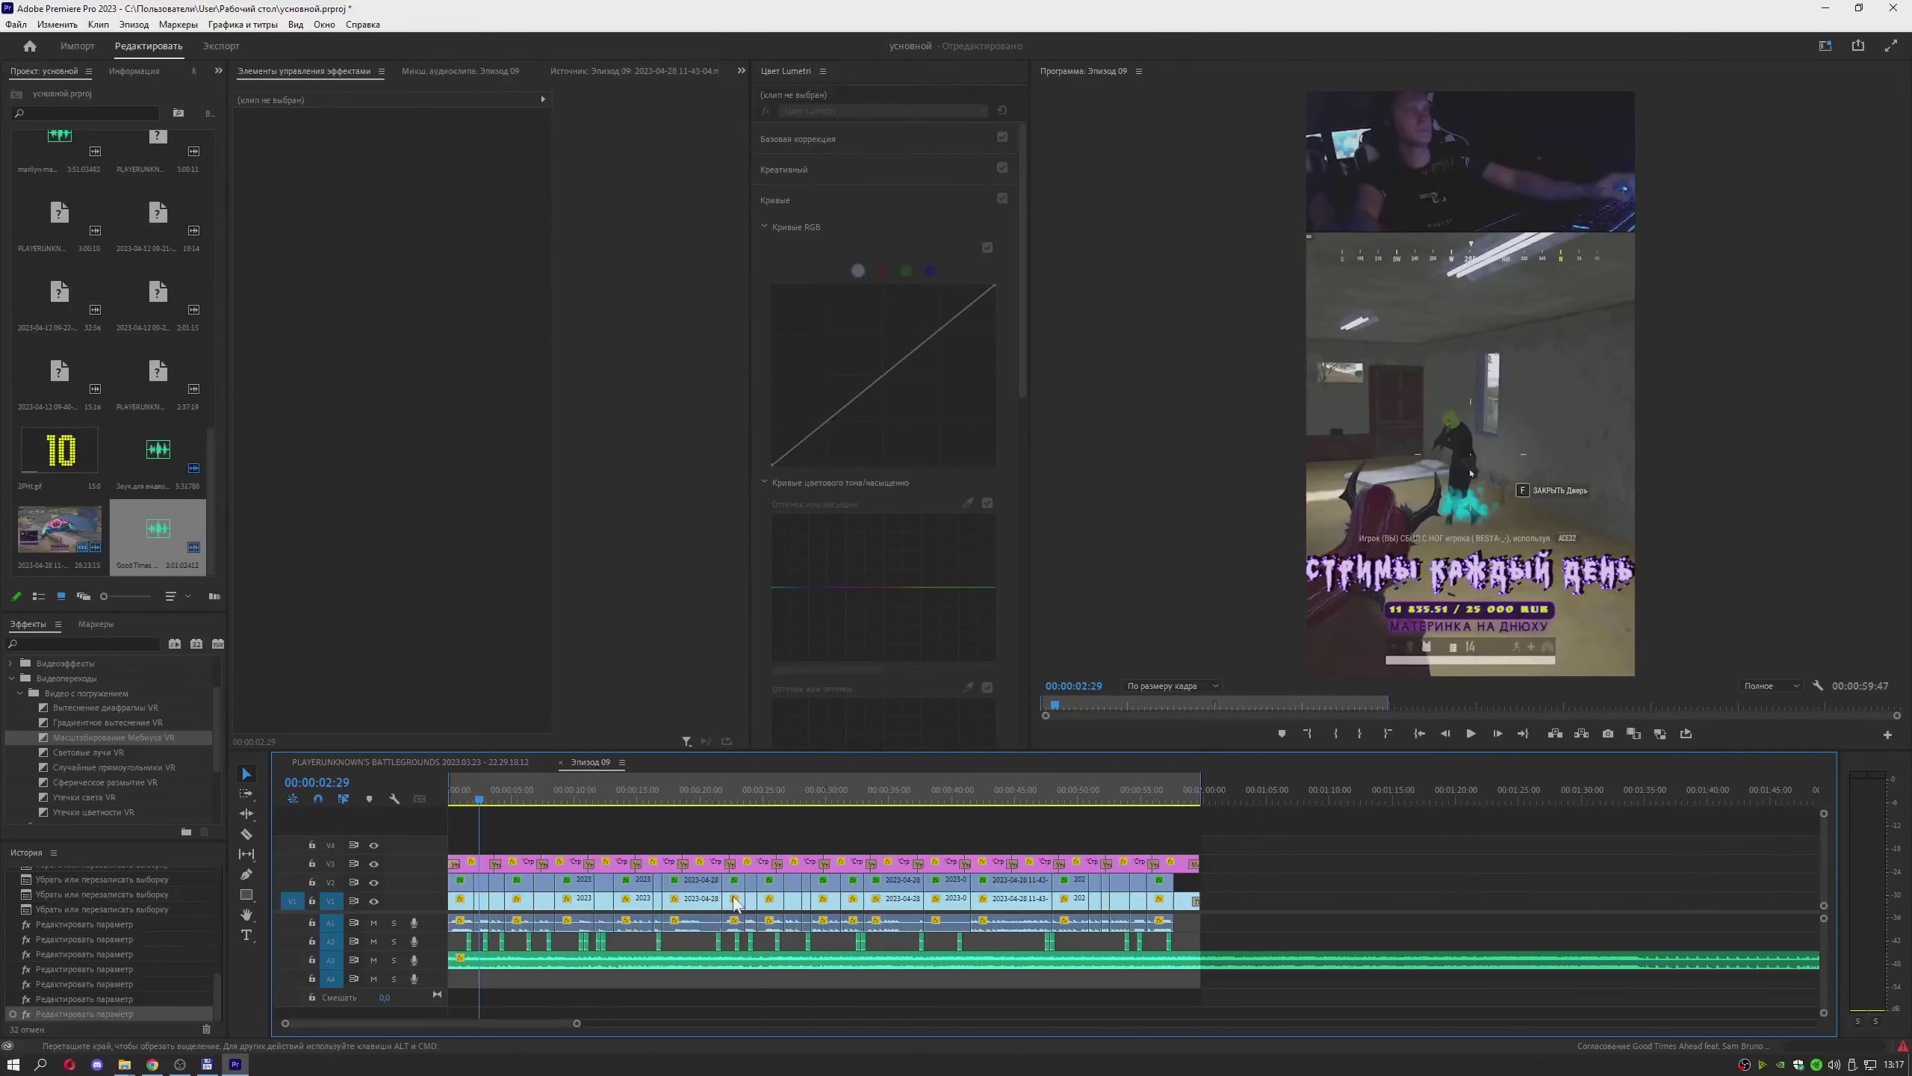
pyautogui.click(1186, 898)
pyautogui.click(1312, 876)
pyautogui.scroll(-2, 1293, 878)
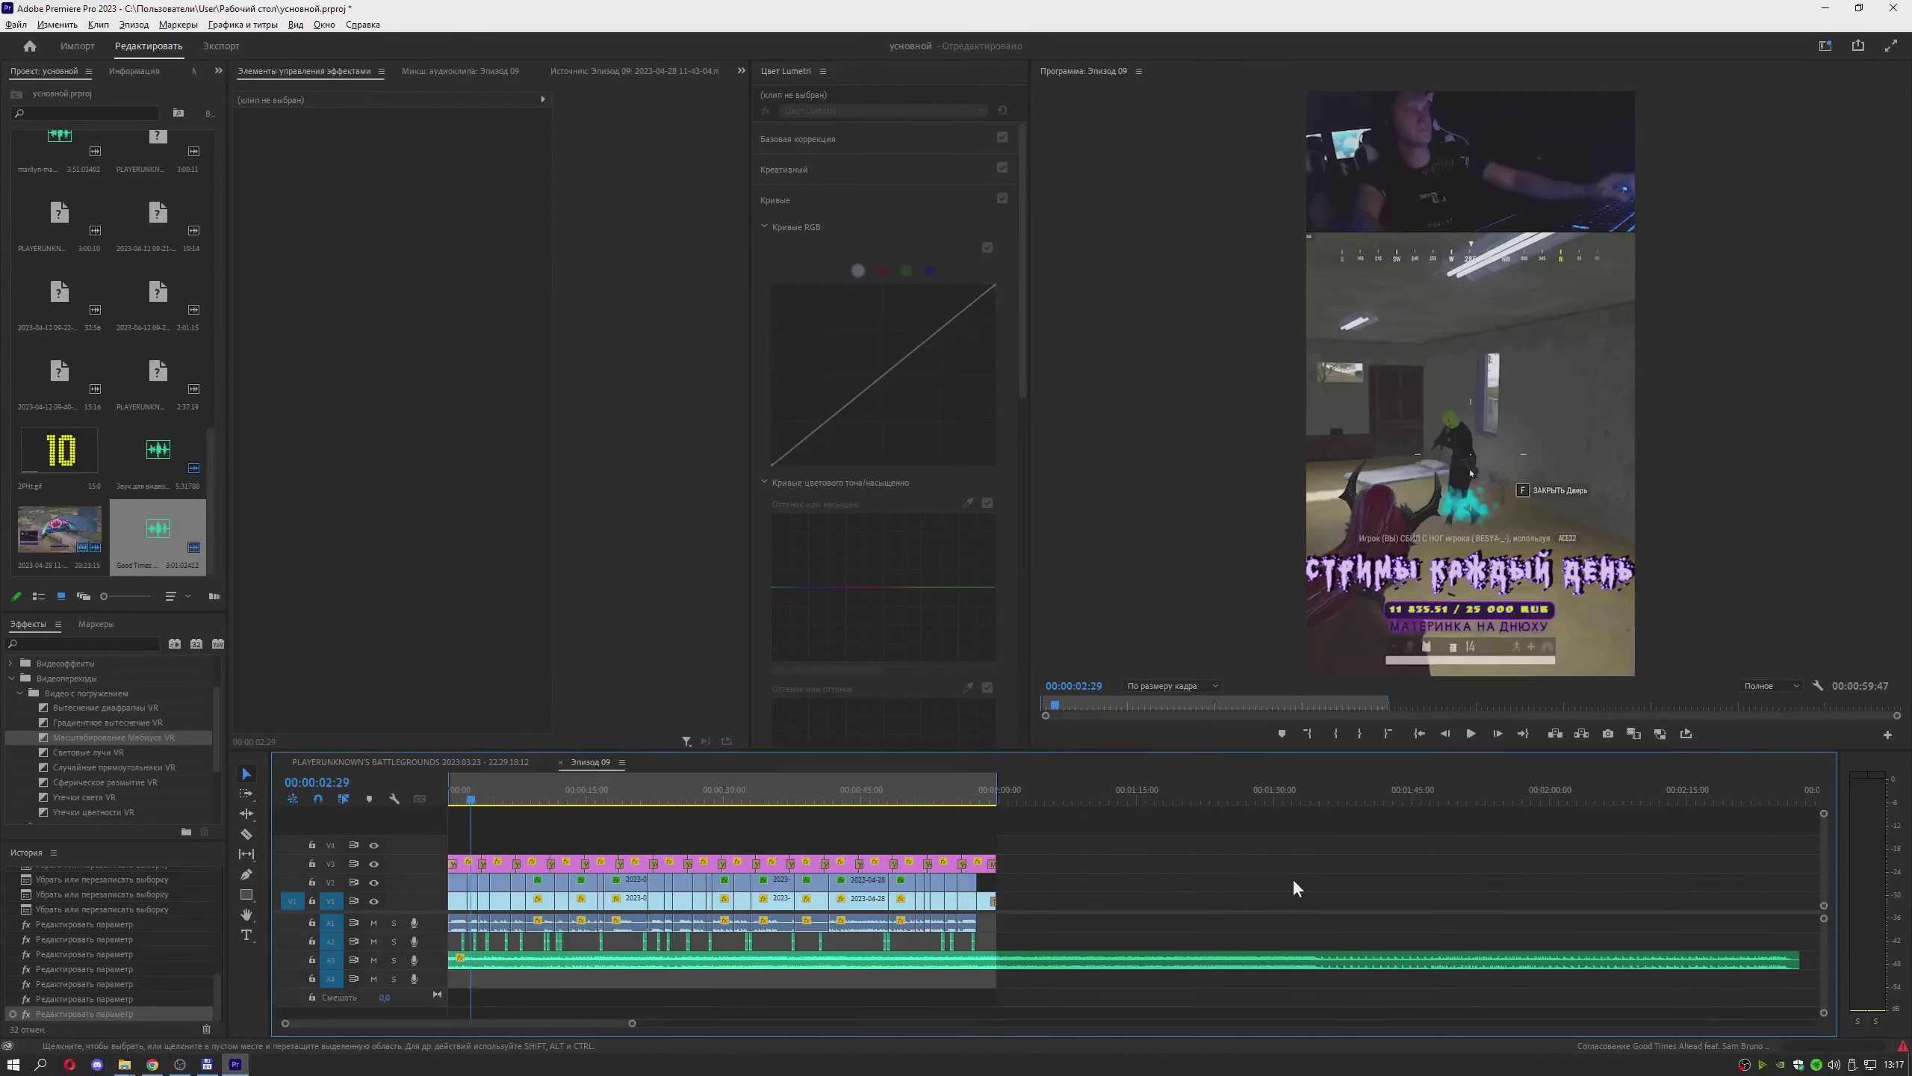
pyautogui.click(207, 1063)
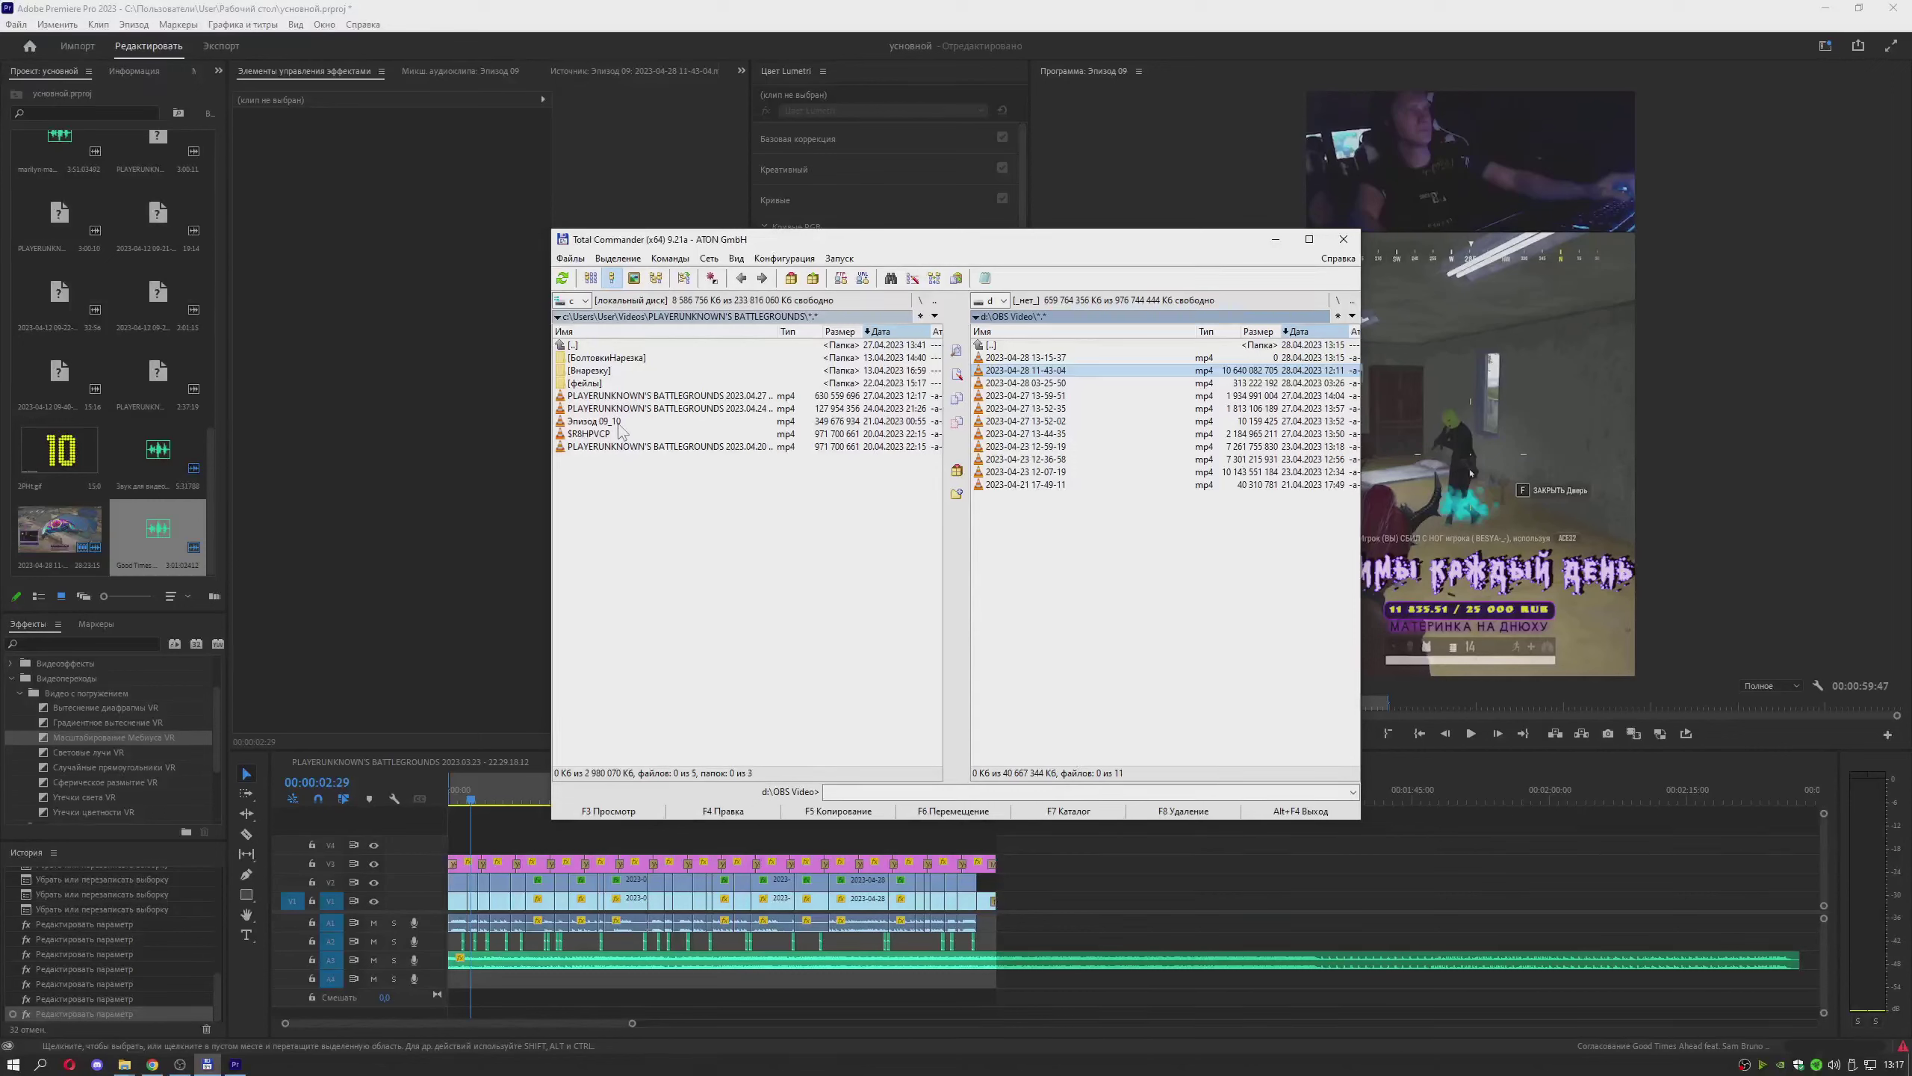
pyautogui.moveTo(618, 423); pyautogui.dragTo(1004, 794)
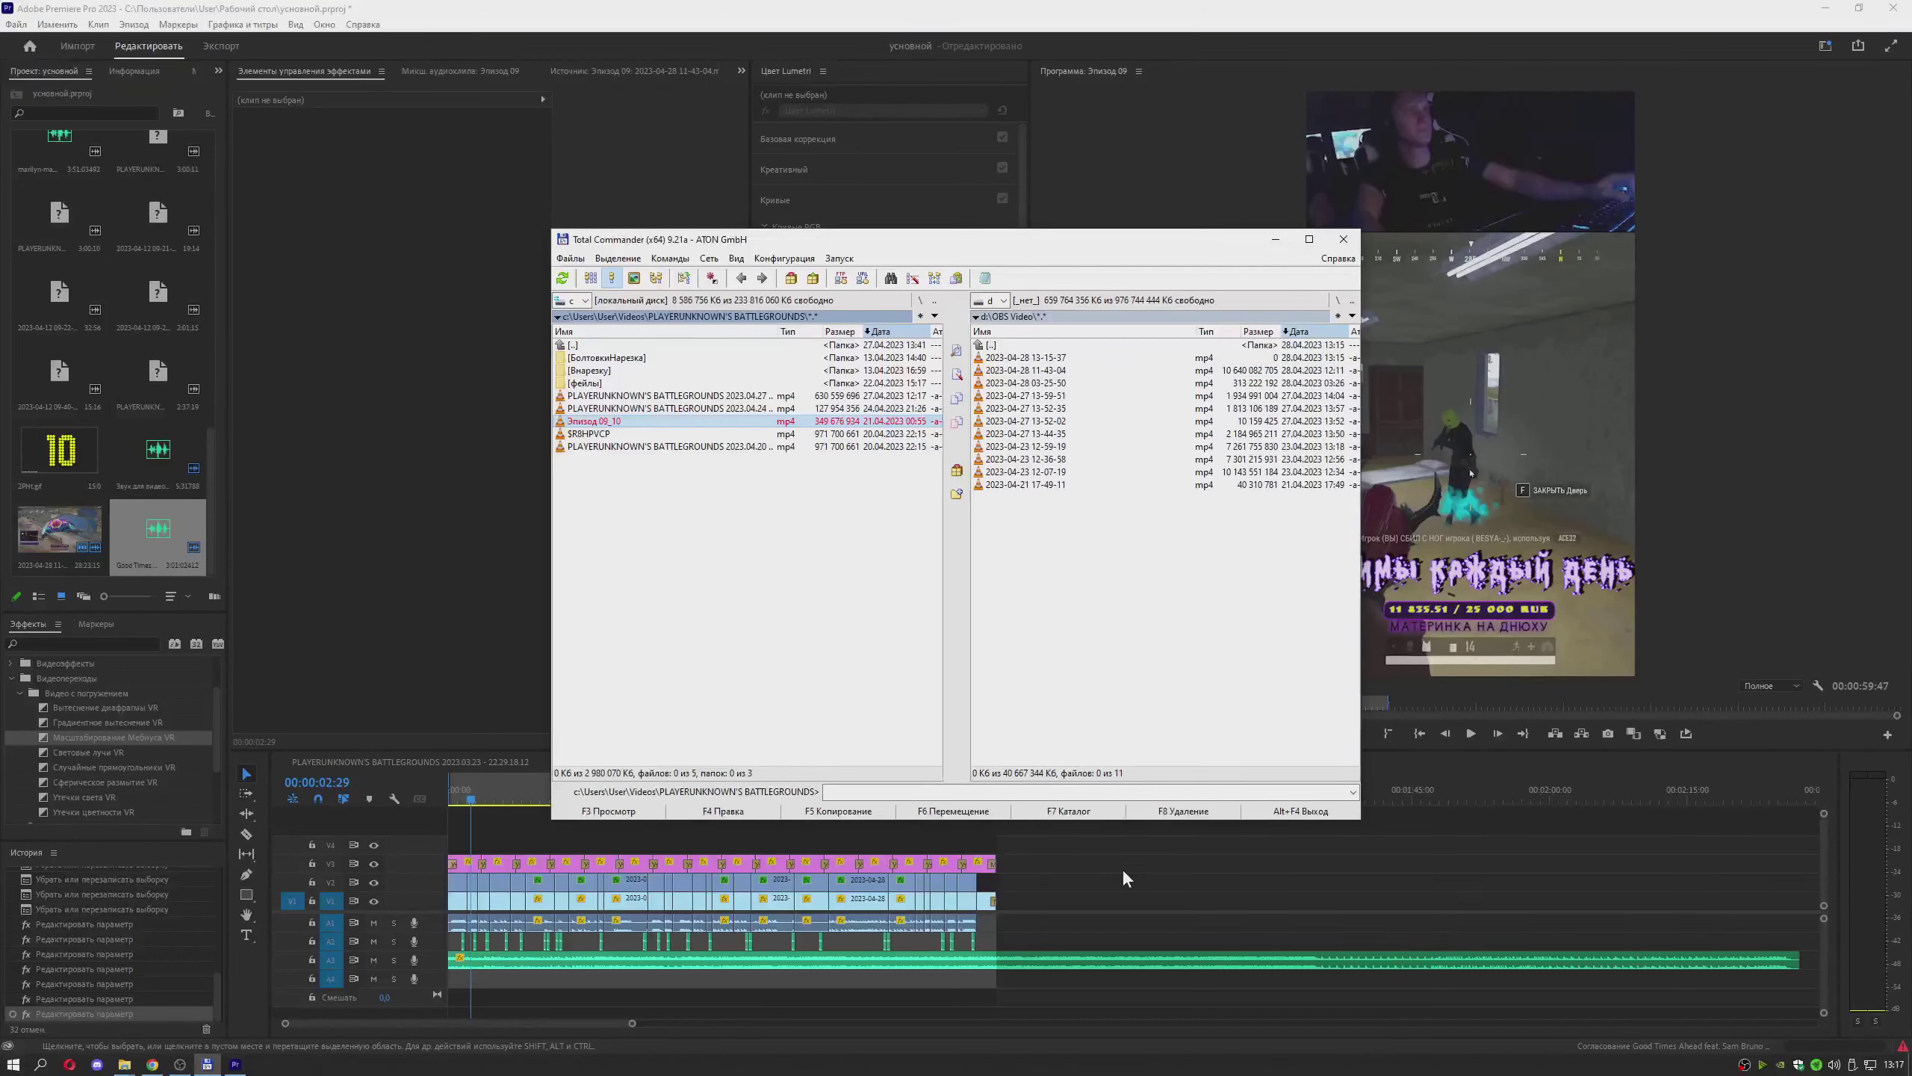
pyautogui.moveTo(1123, 874); pyautogui.dragTo(654, 449)
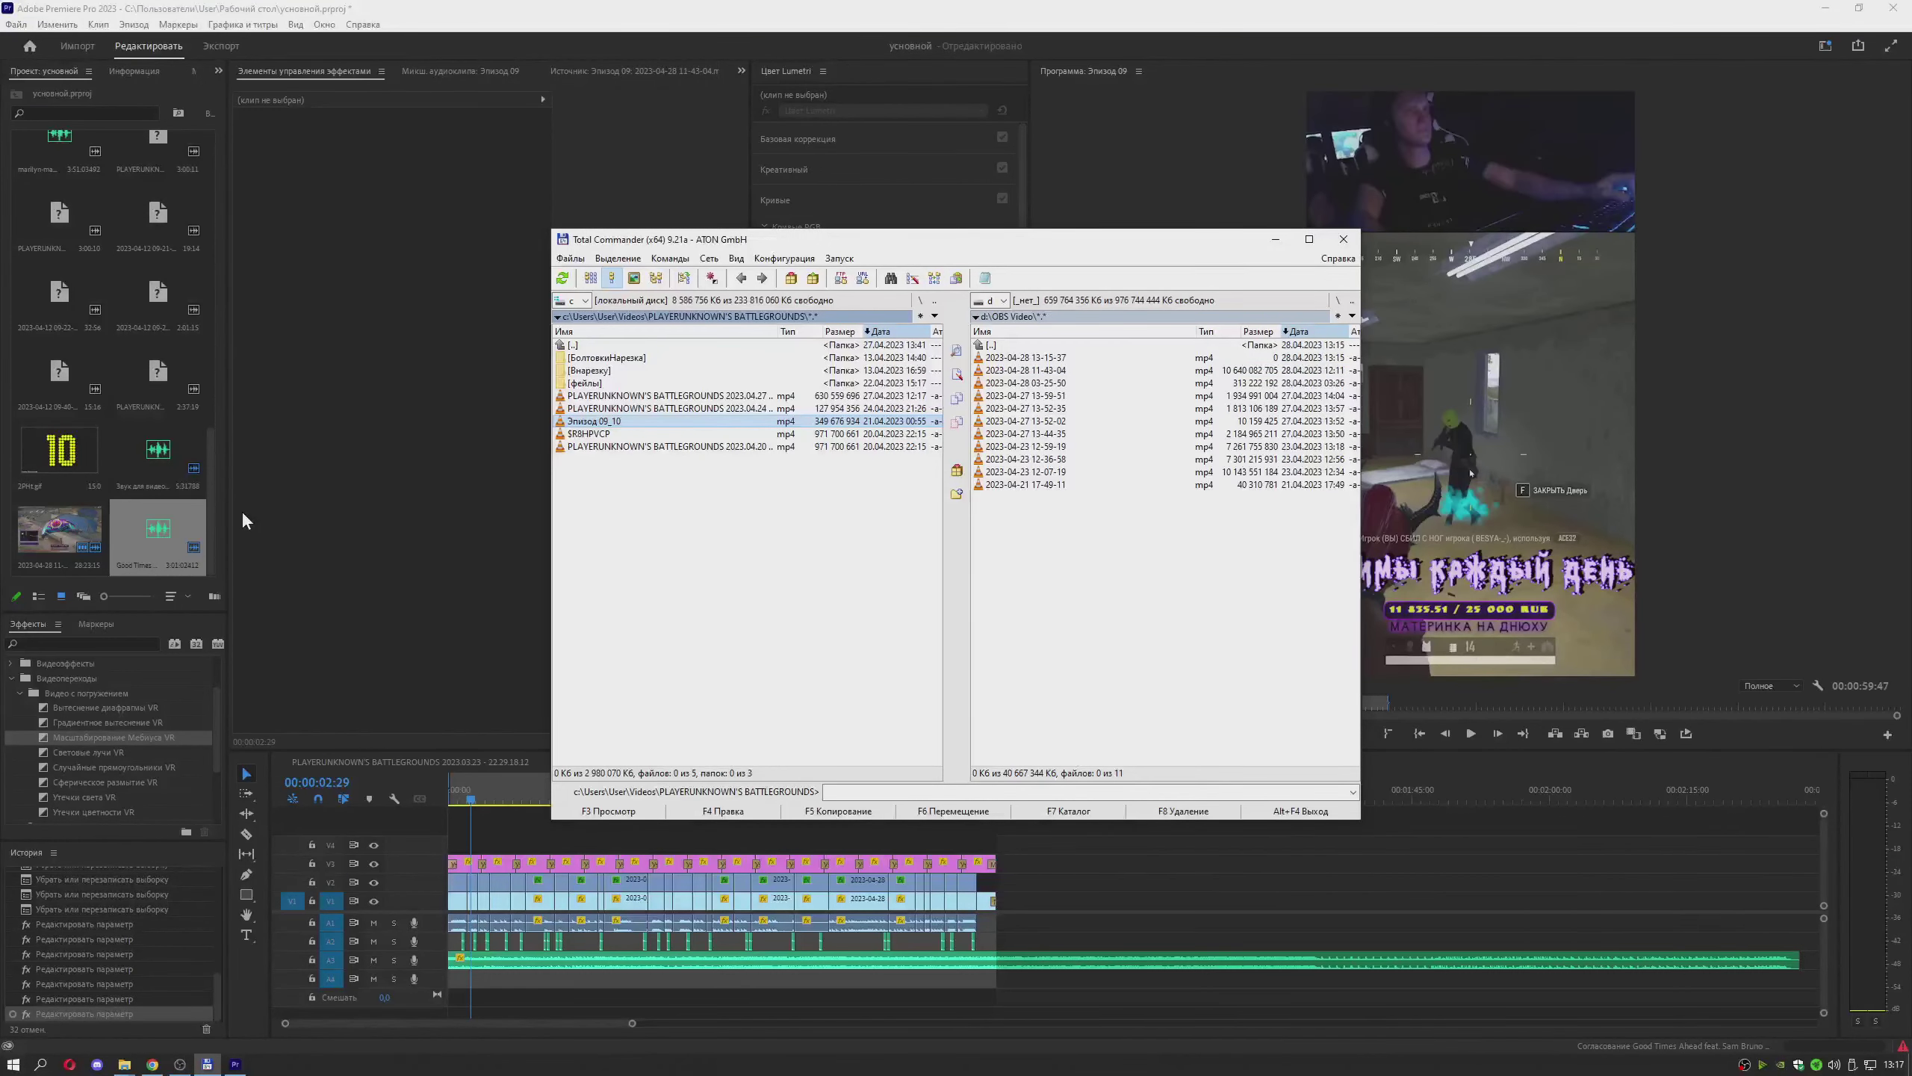
pyautogui.scroll(6, 154, 458)
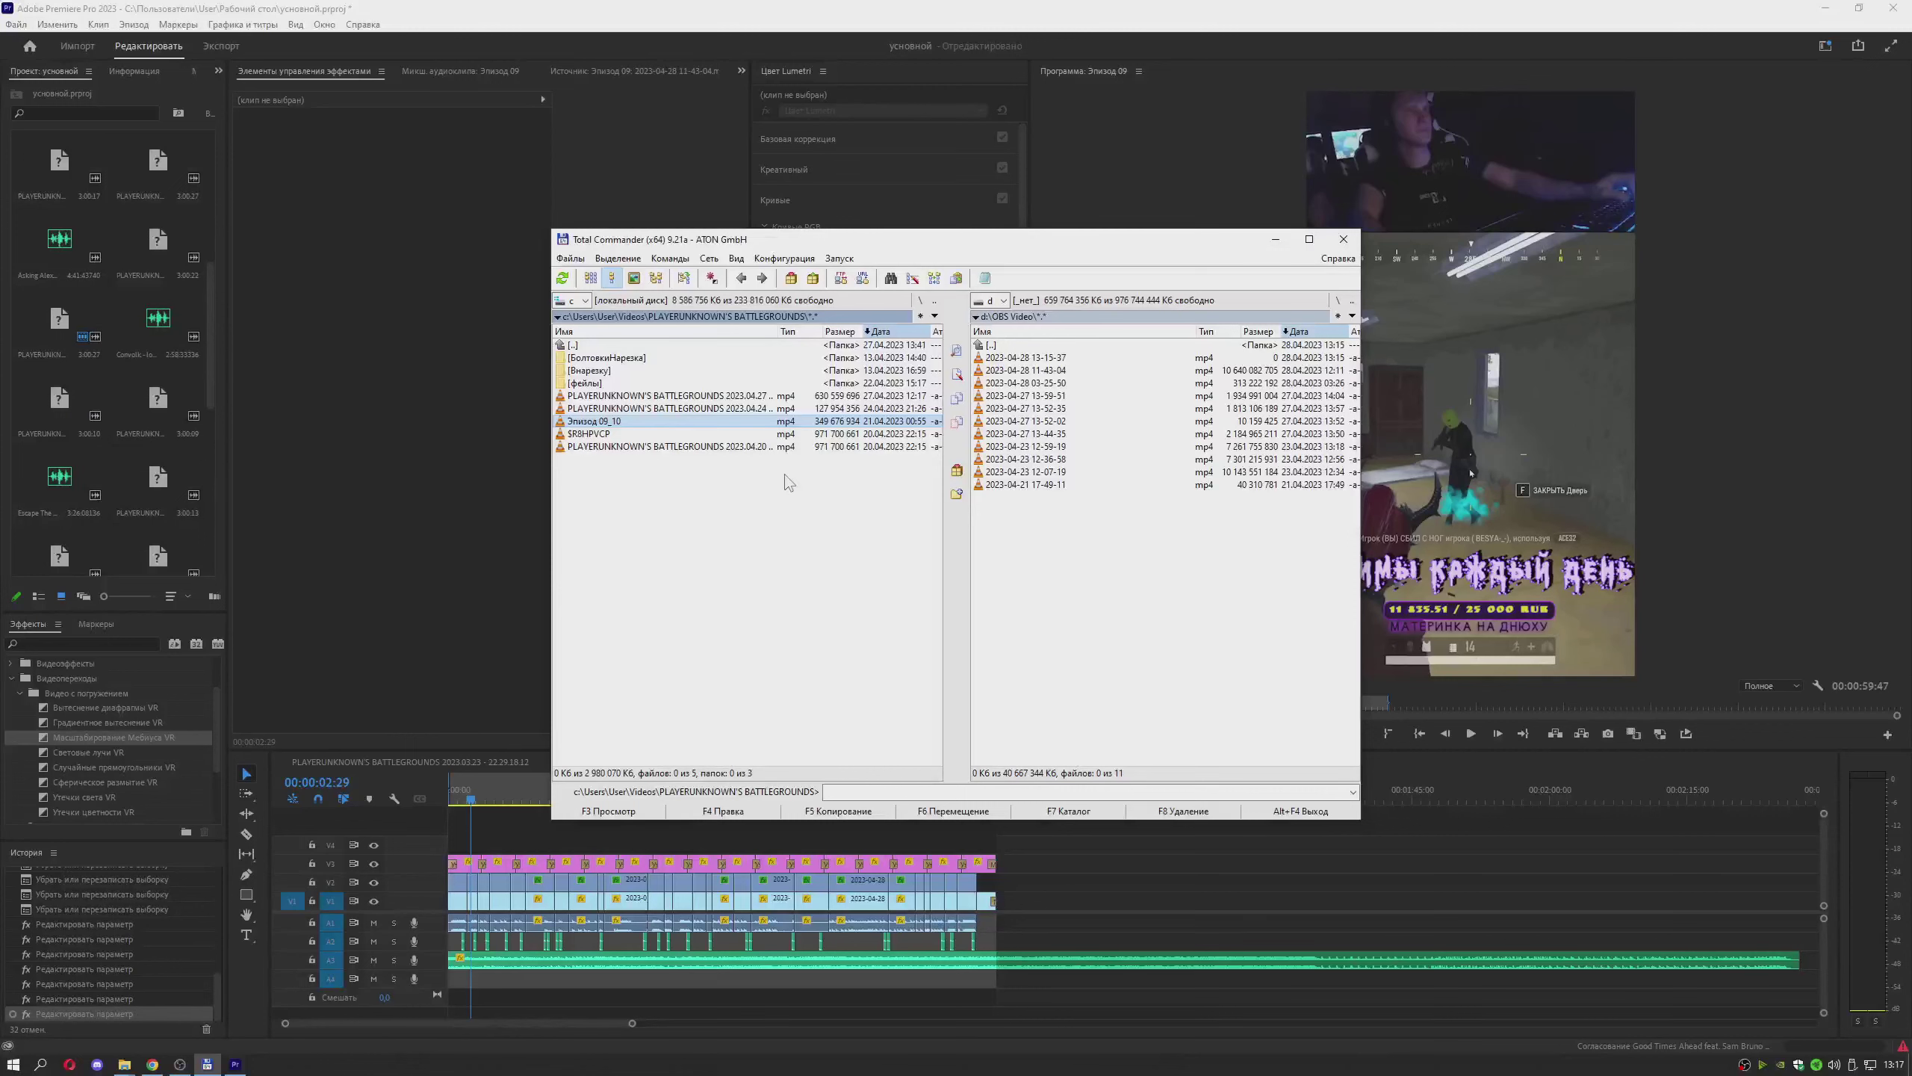
pyautogui.moveTo(645, 429); pyautogui.dragTo(1048, 900)
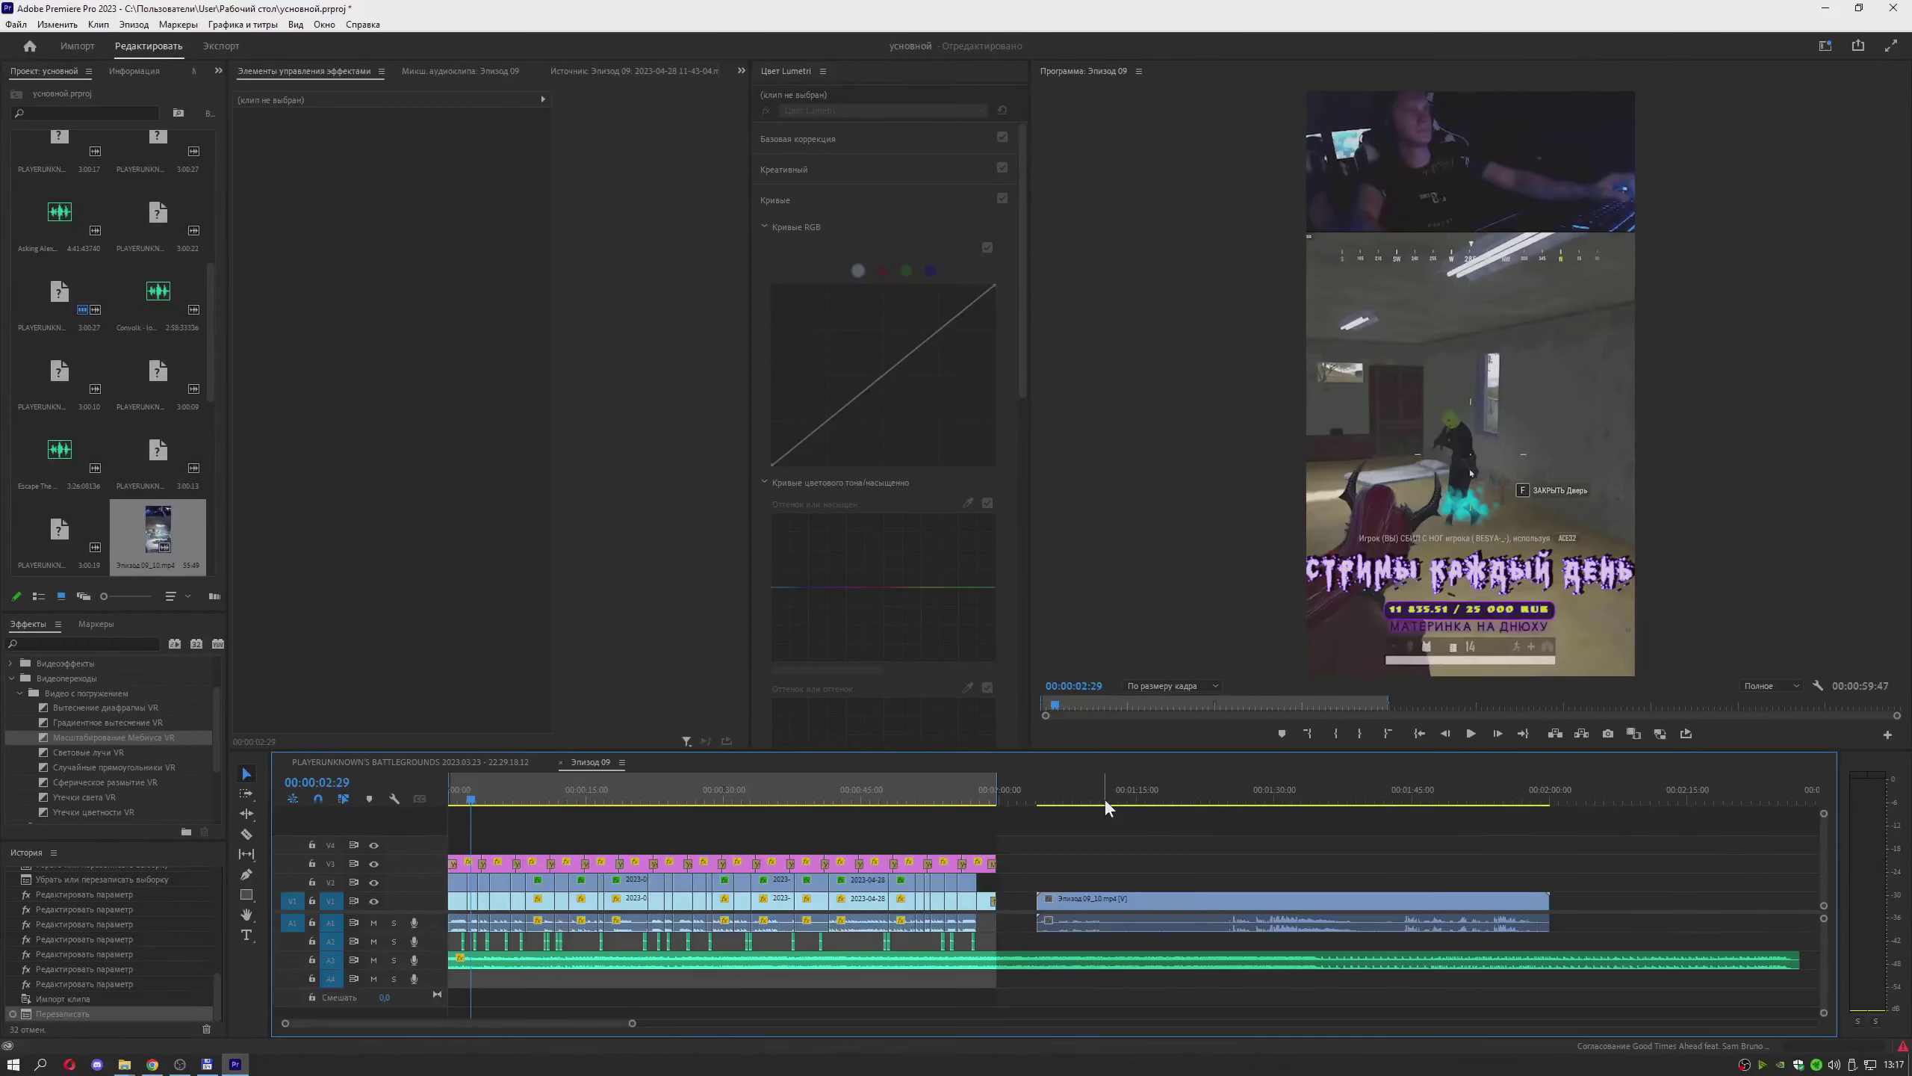
# Cut the Эпизод 09_10 clip at 01:10:30 and about two seconds after that, and delete the pieces before and after this short segment
pyautogui.click(1095, 792)
pyautogui.press('c')
pyautogui.click(1120, 900)
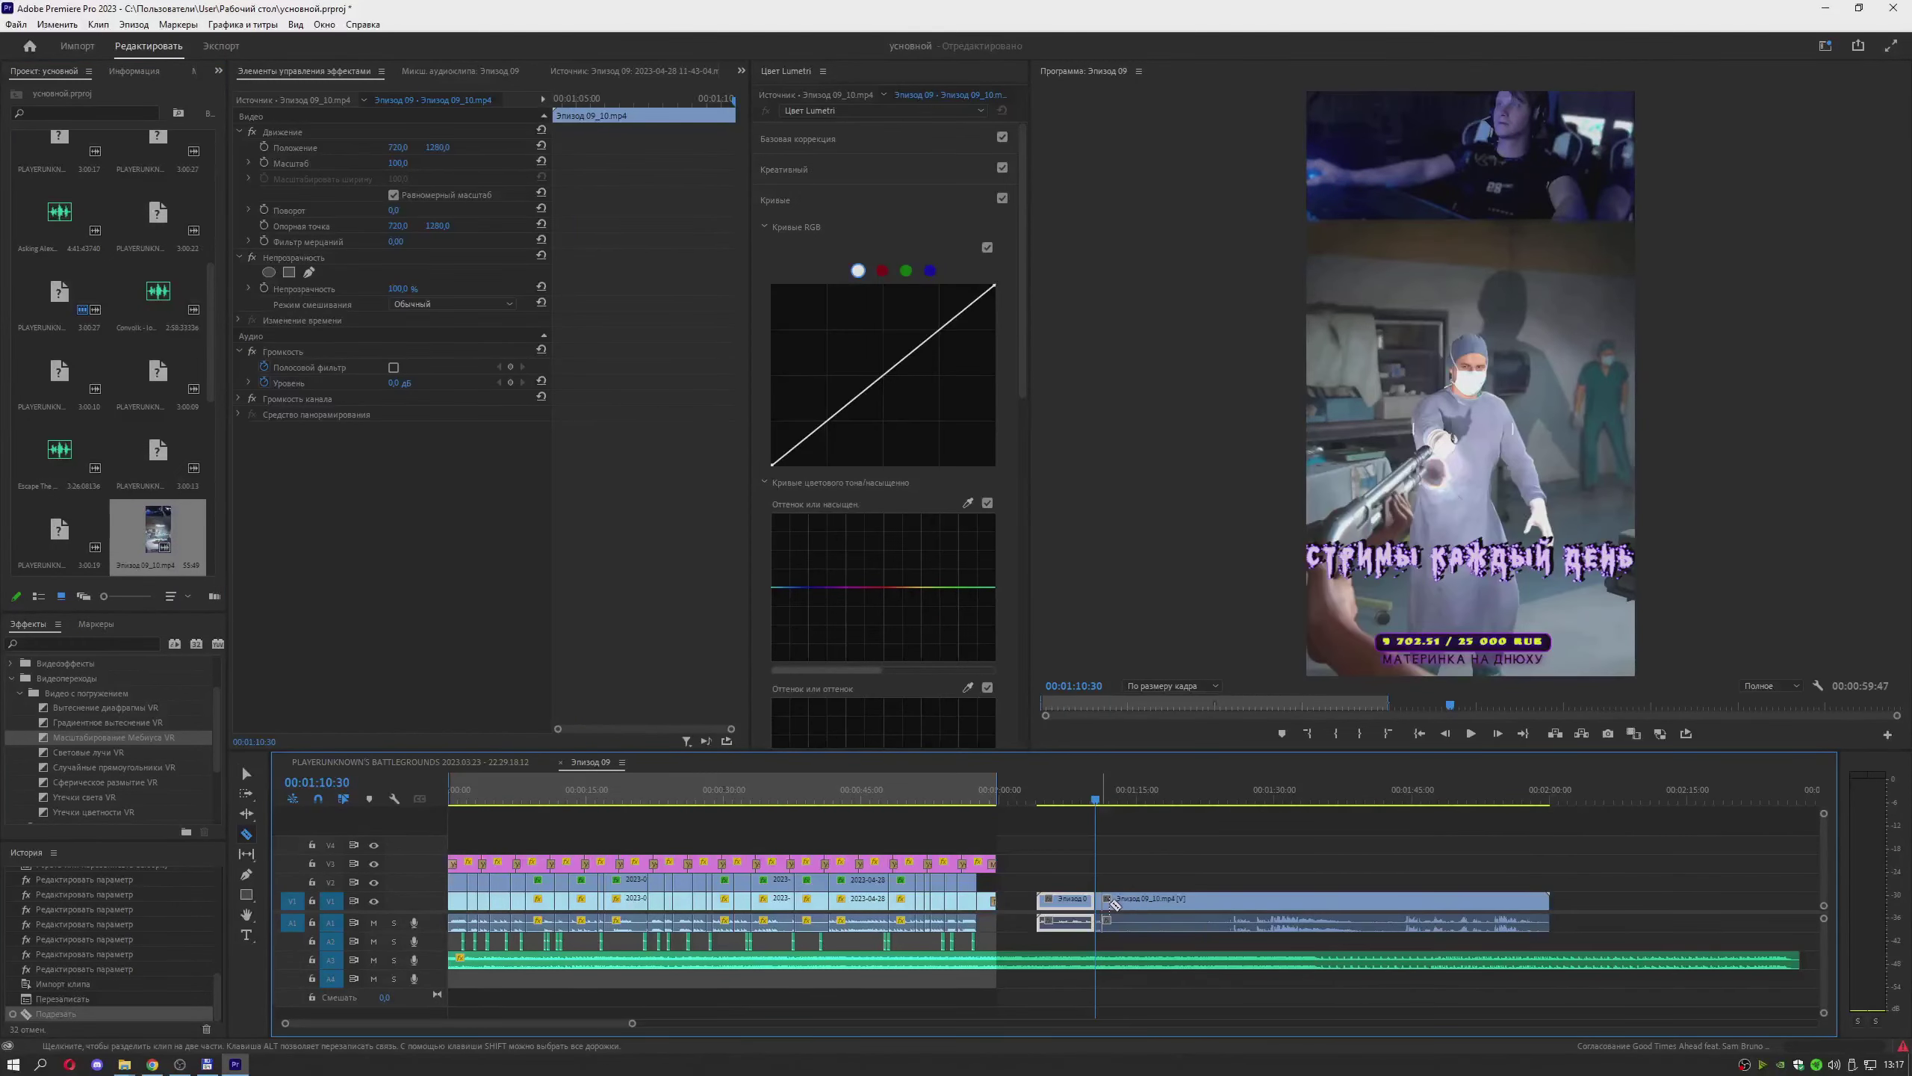
pyautogui.click(1122, 901)
pyautogui.press('v')
pyautogui.click(1108, 900)
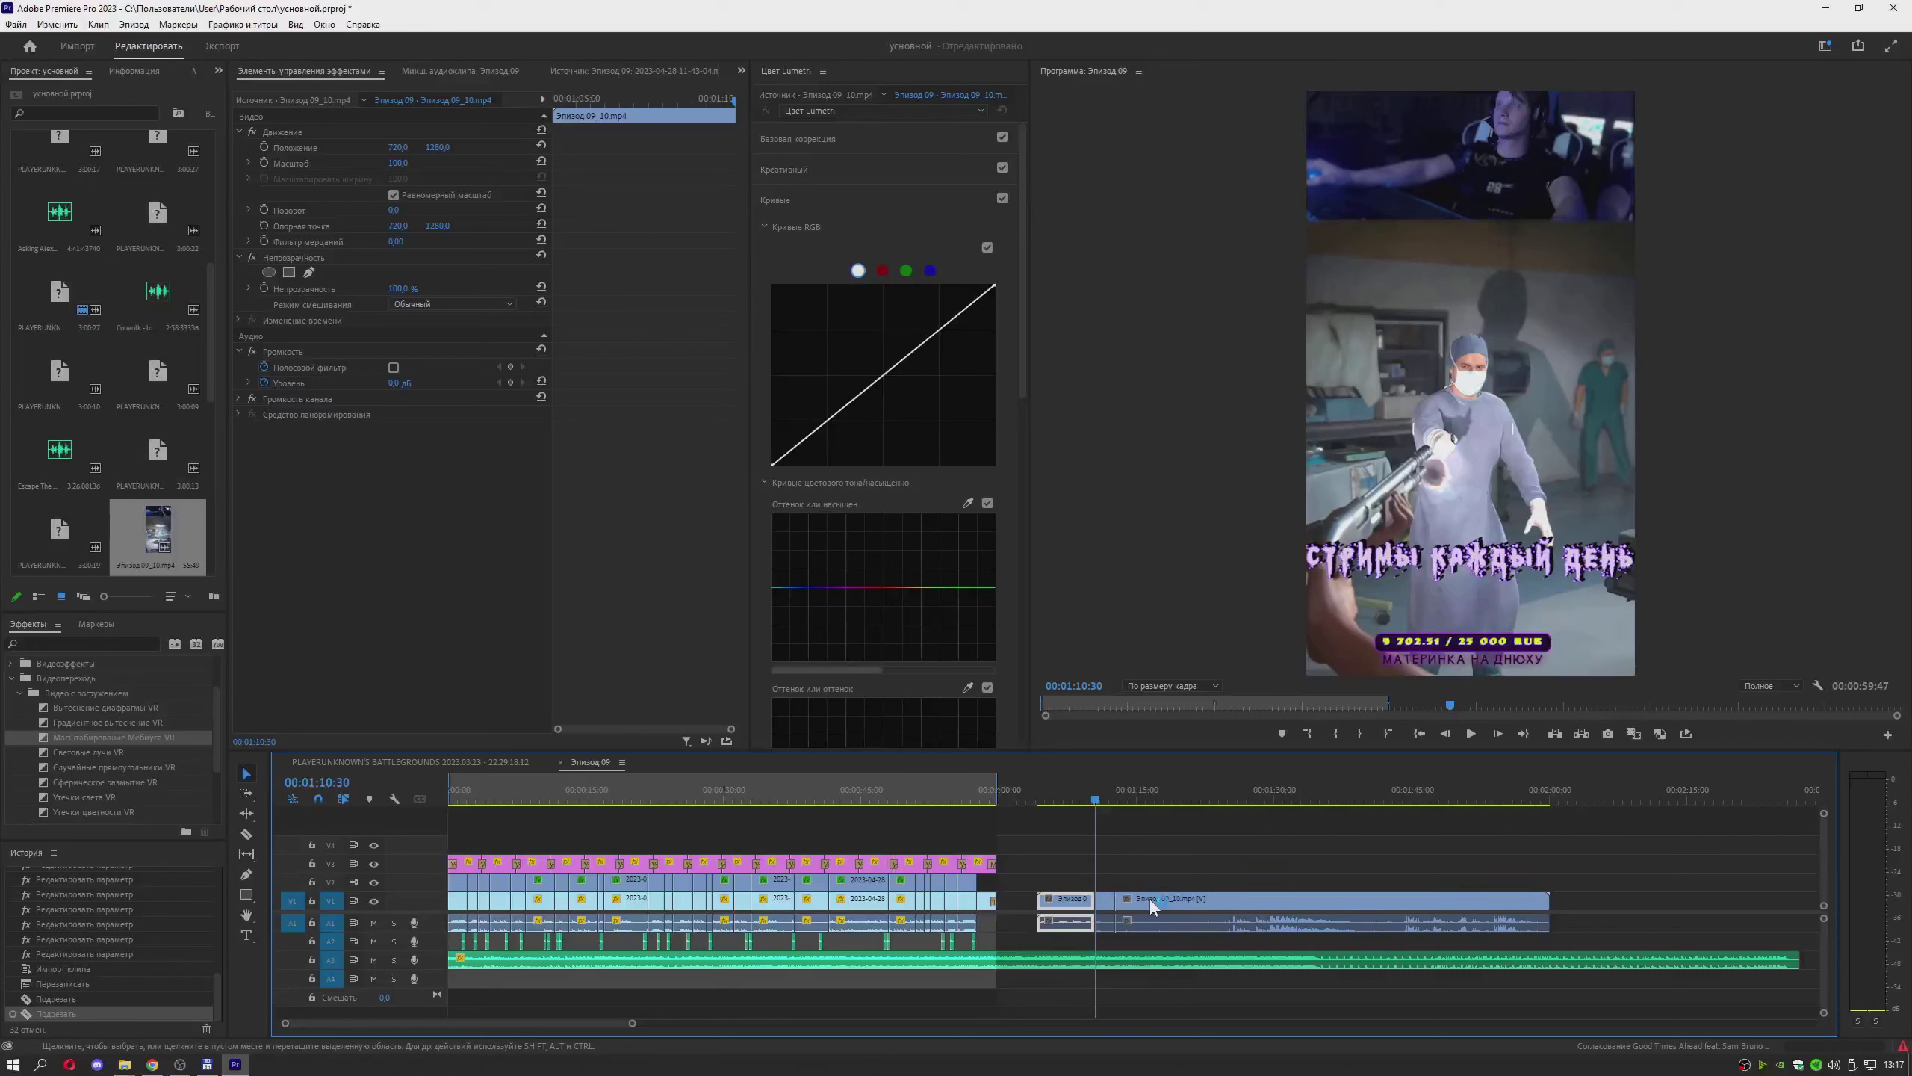
pyautogui.press('Delete')
pyautogui.click(1169, 907)
pyautogui.press('Delete')
# Move the short segment's picture up in the frame until its webcam strip is out of view, and enlarge it slightly
pyautogui.click(1101, 797)
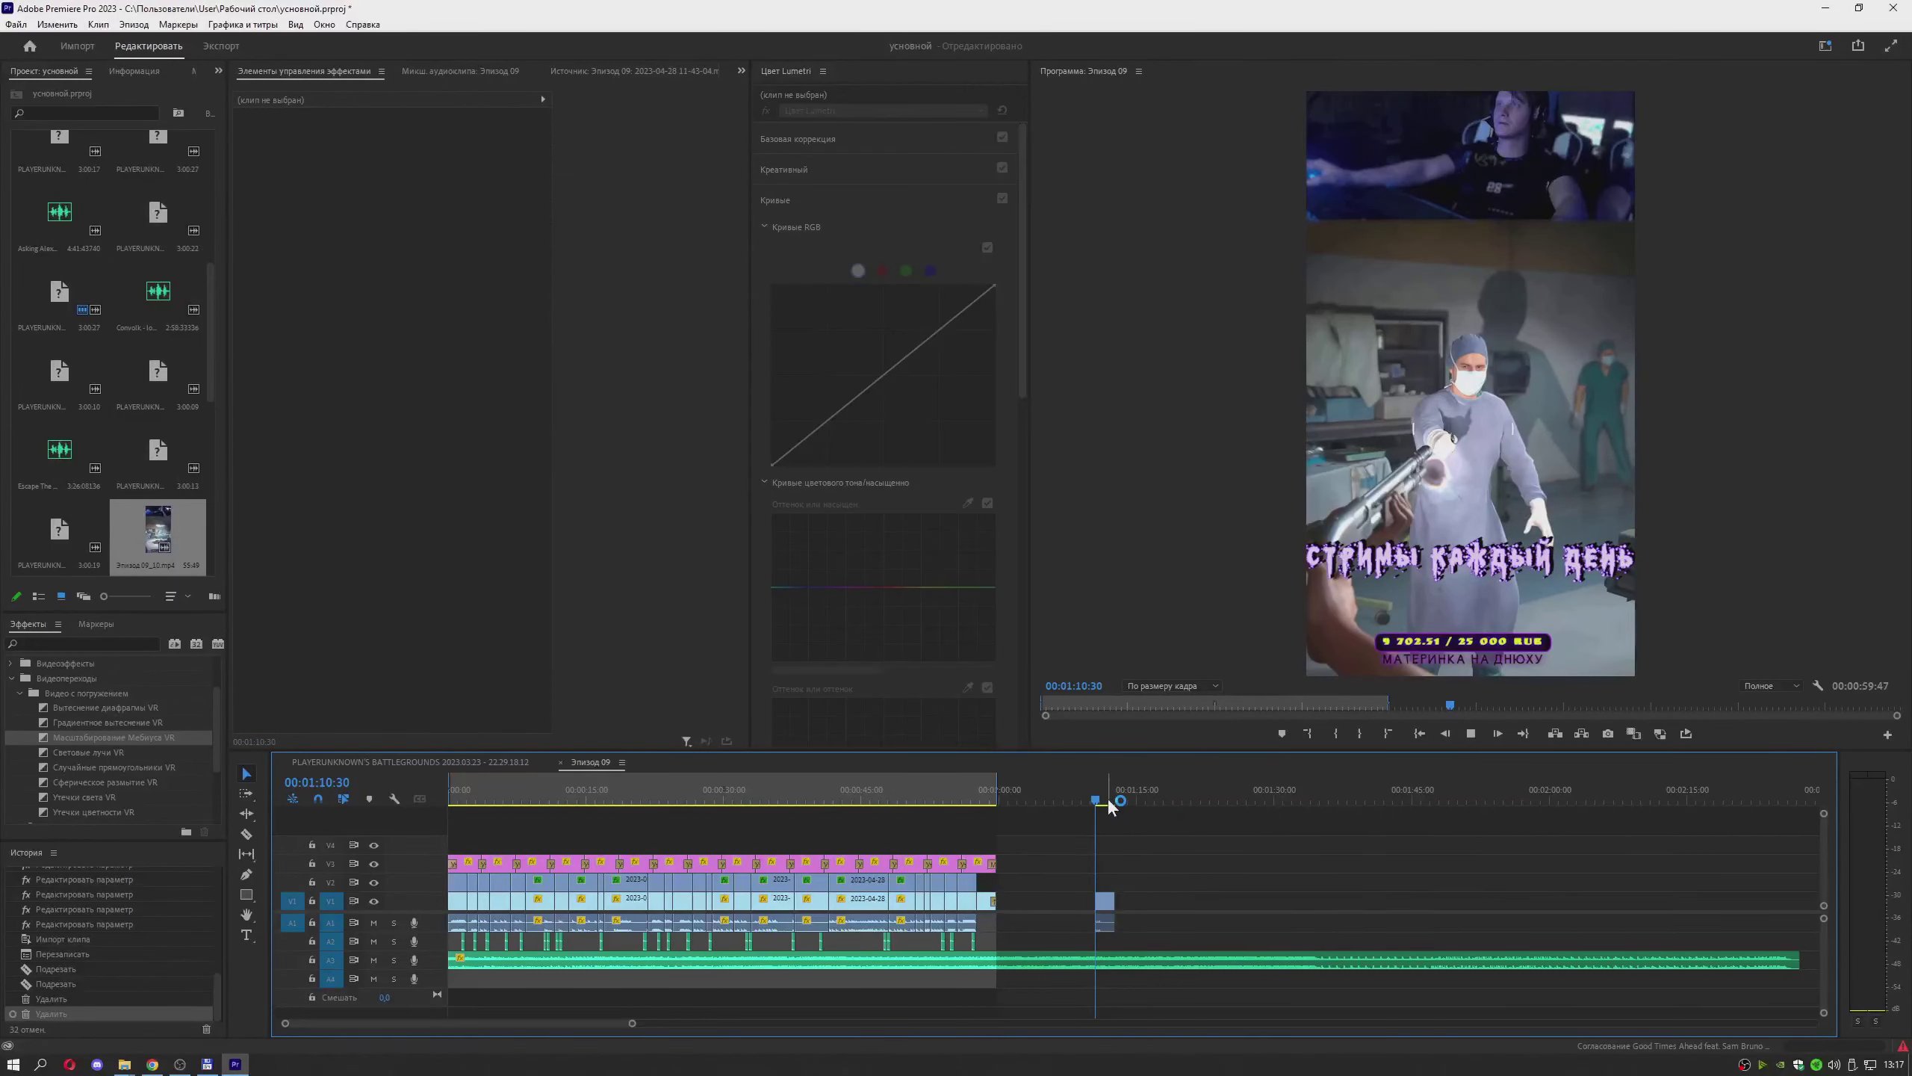
pyautogui.press('=')
pyautogui.press('=')
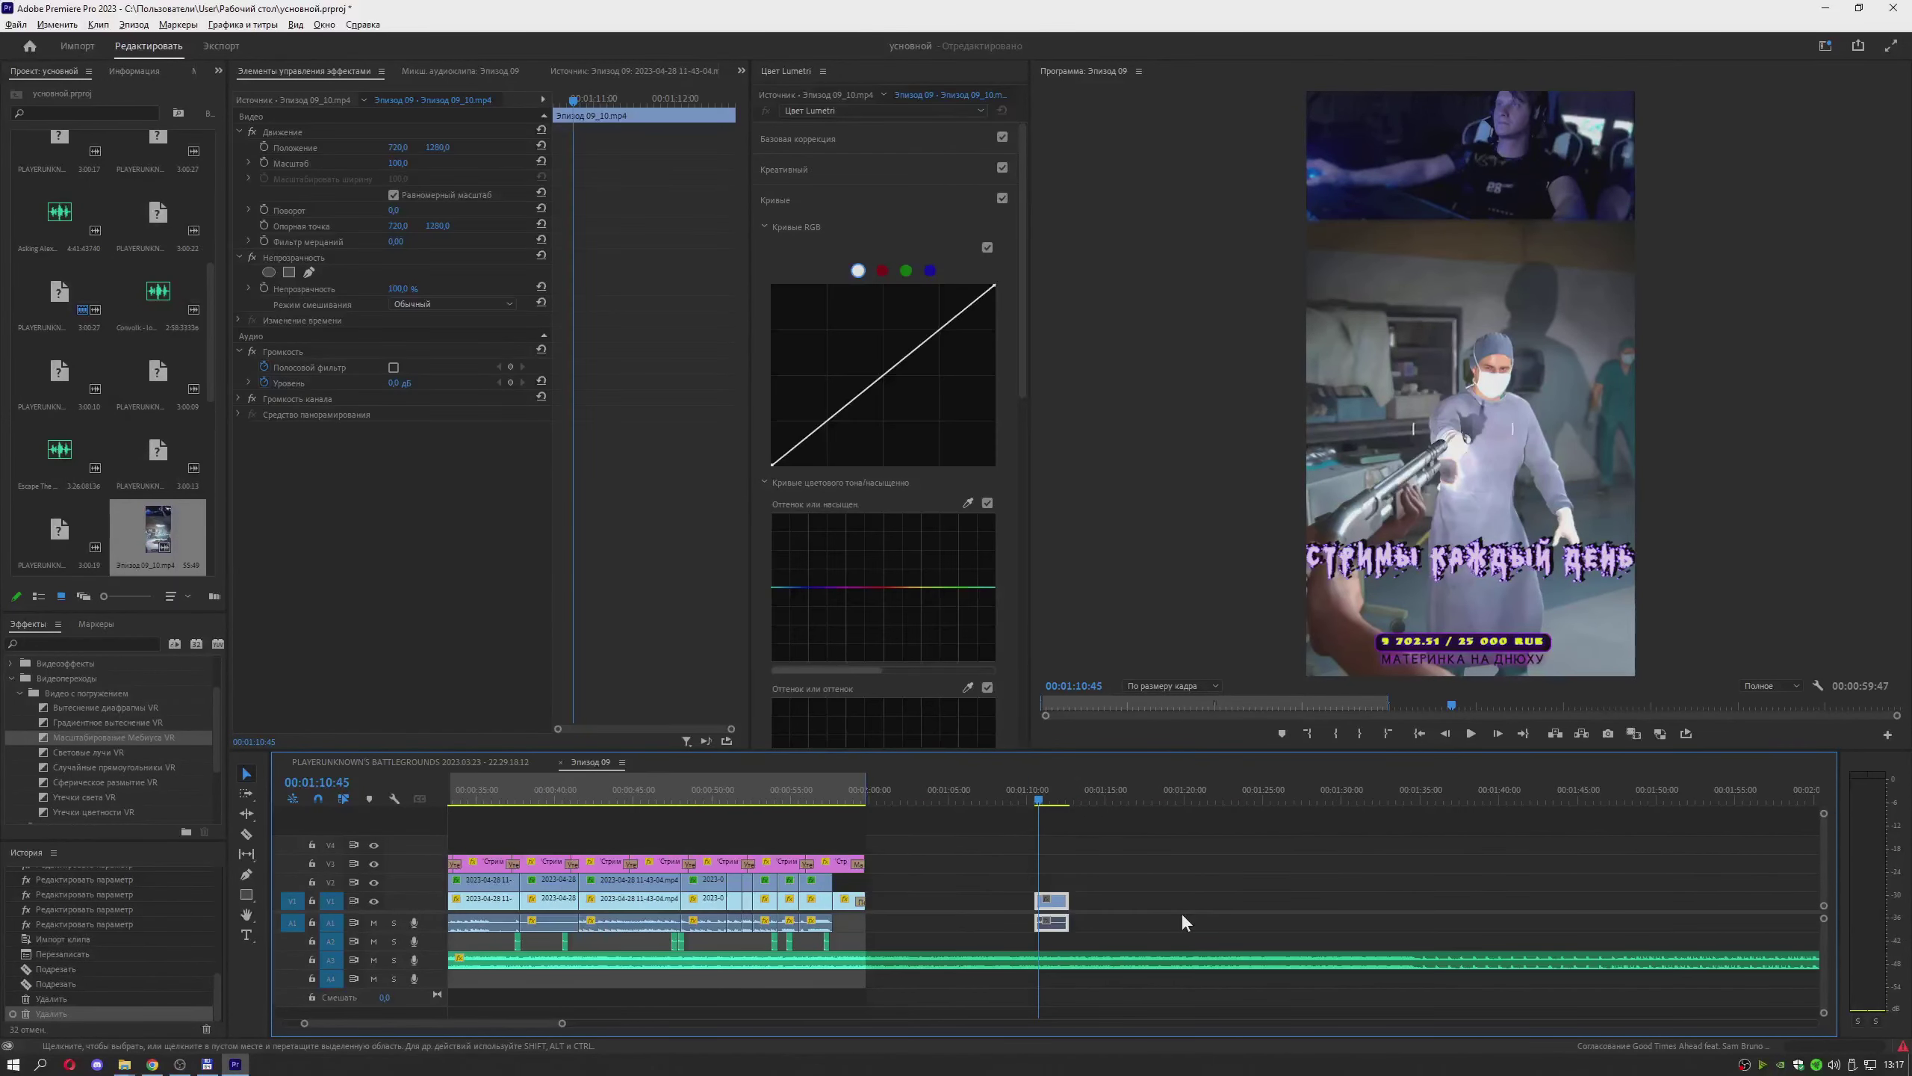
pyautogui.moveTo(1417, 490); pyautogui.dragTo(1446, 369)
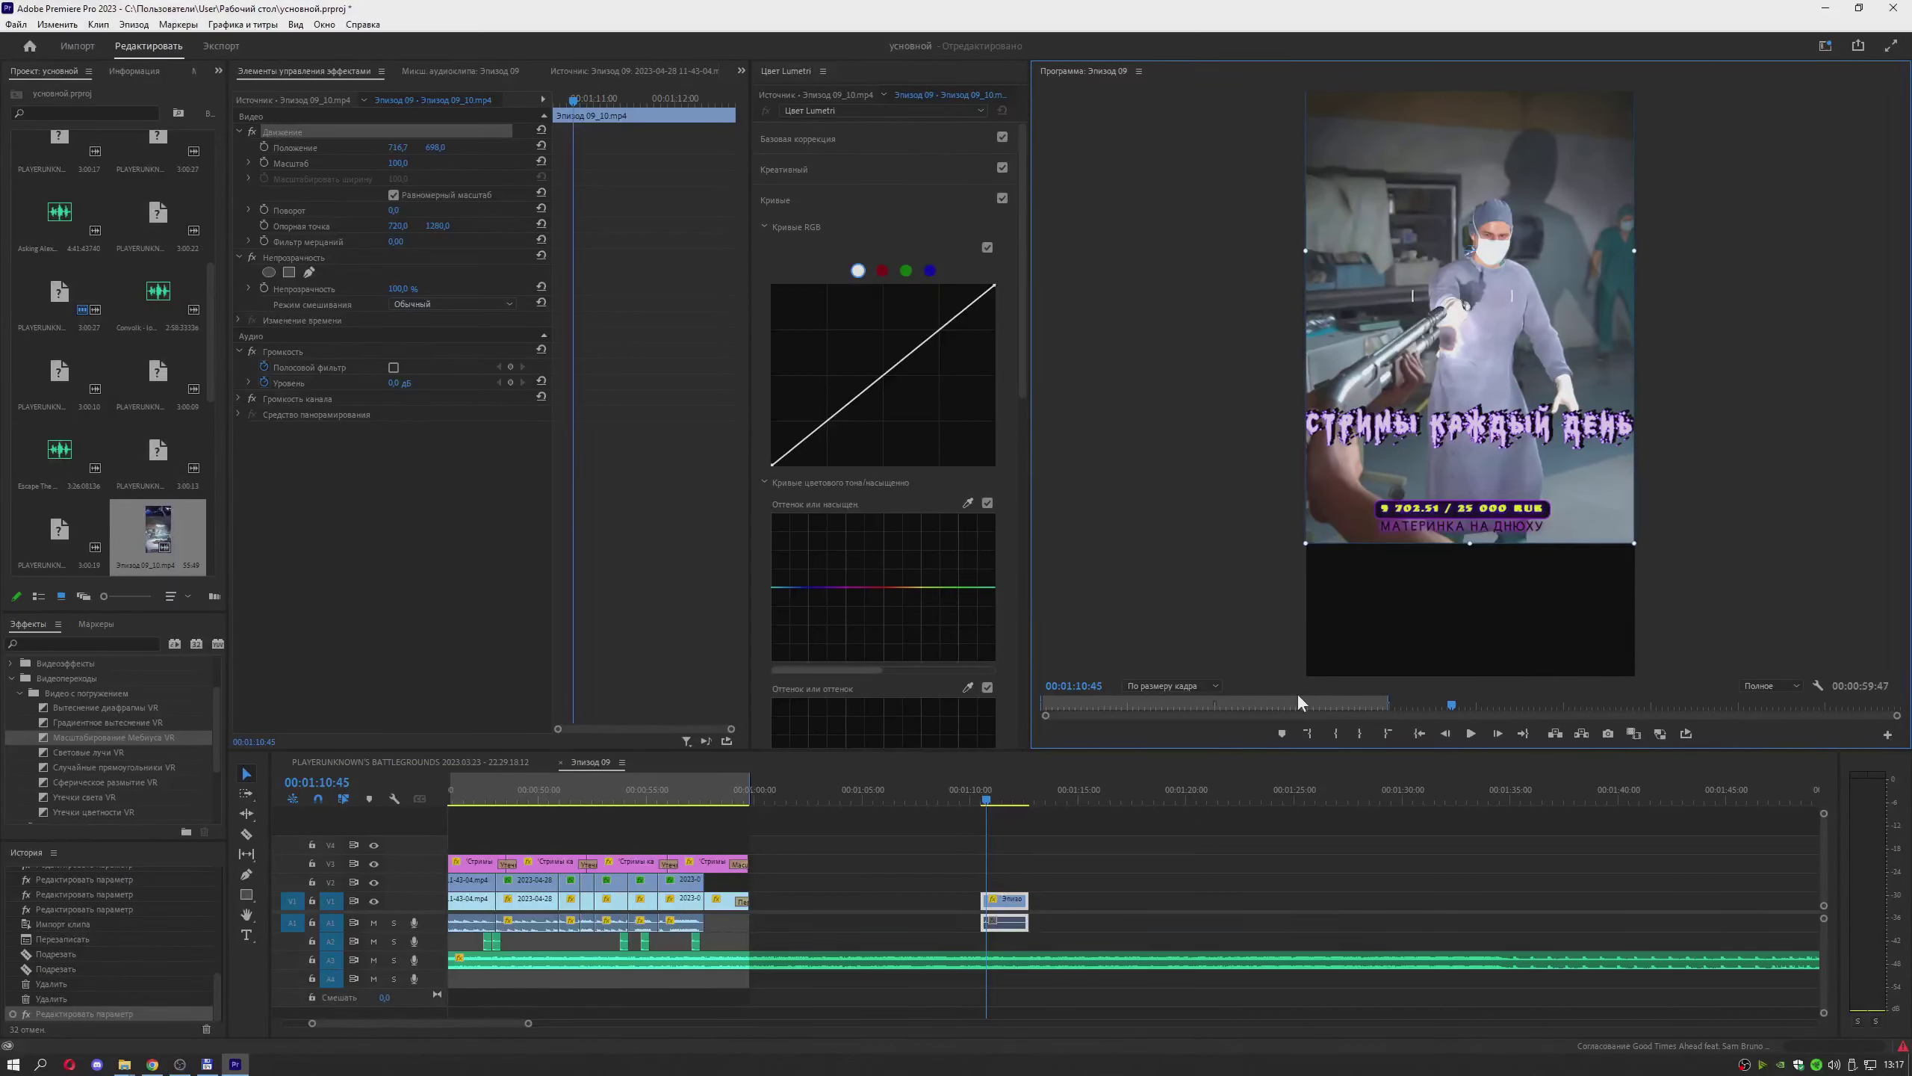
pyautogui.moveTo(1483, 438); pyautogui.dragTo(1485, 445)
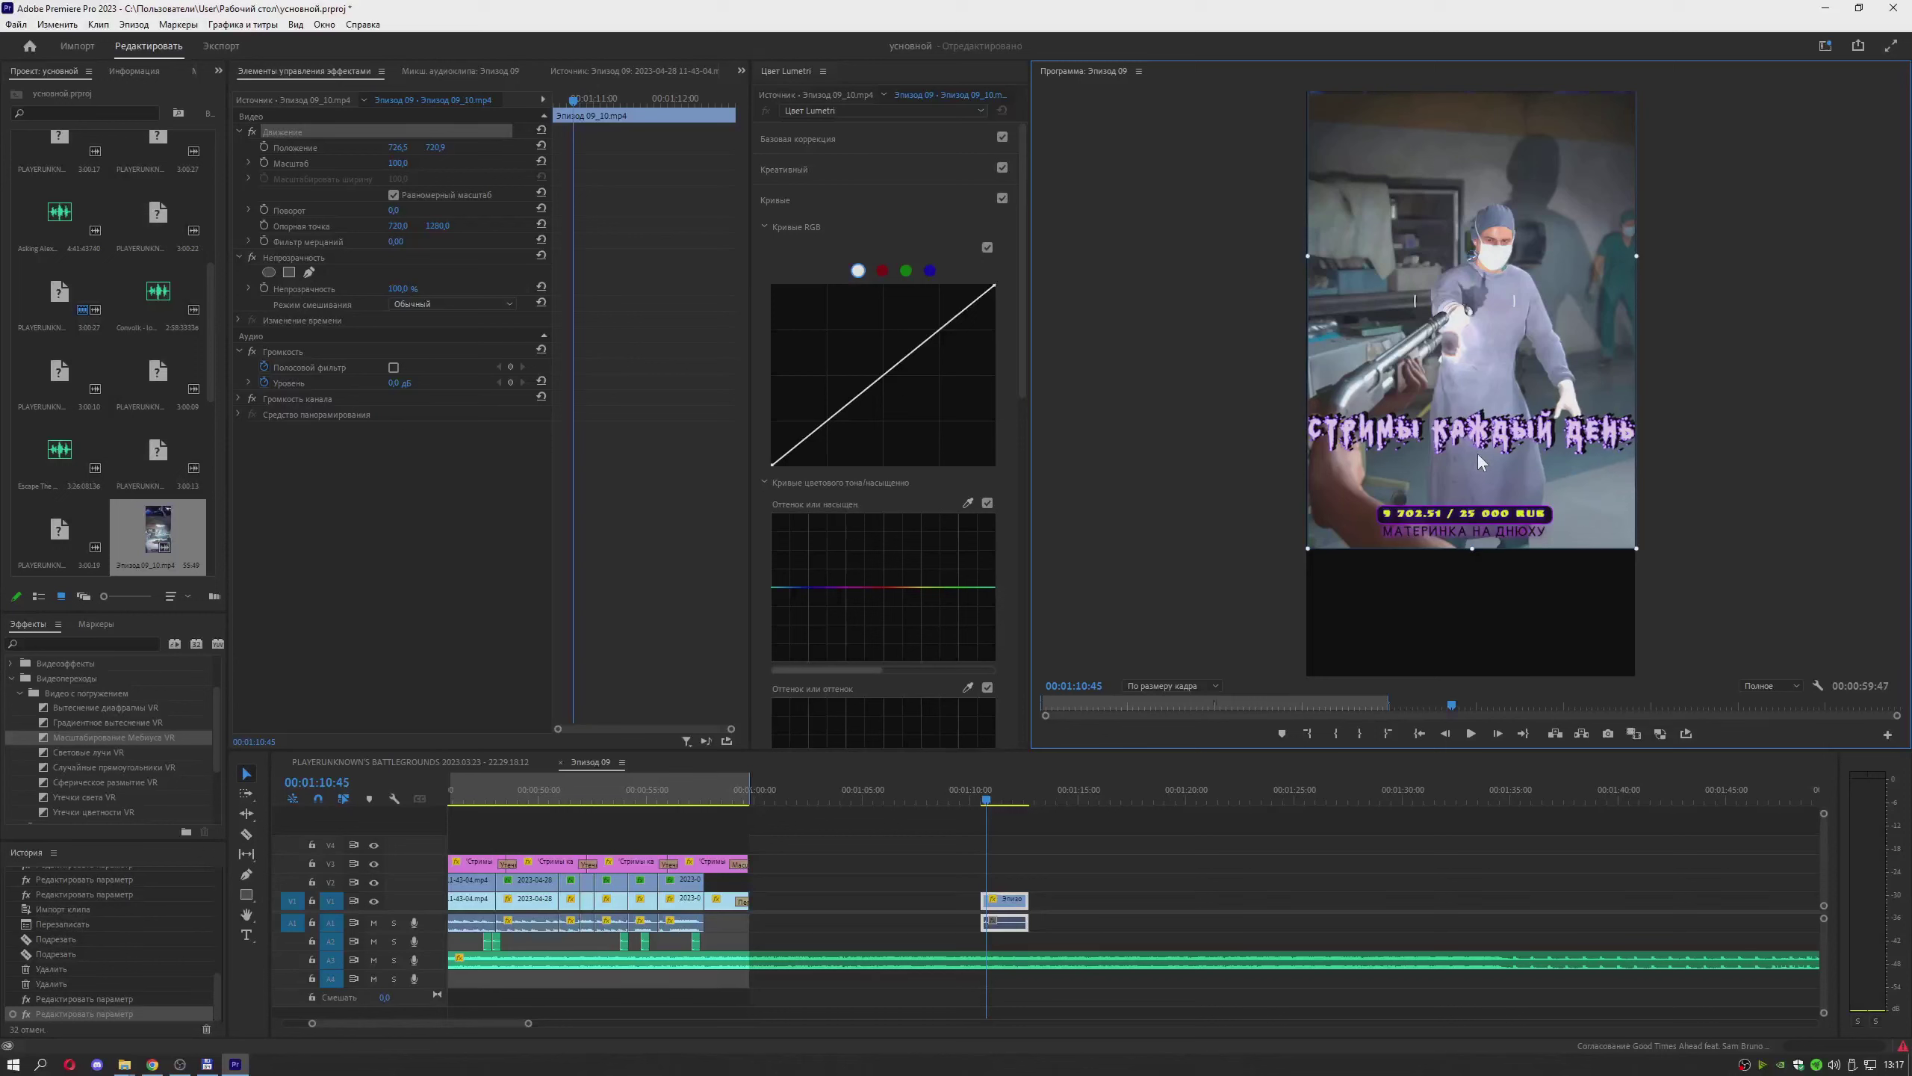
pyautogui.moveTo(1471, 552); pyautogui.dragTo(1472, 560)
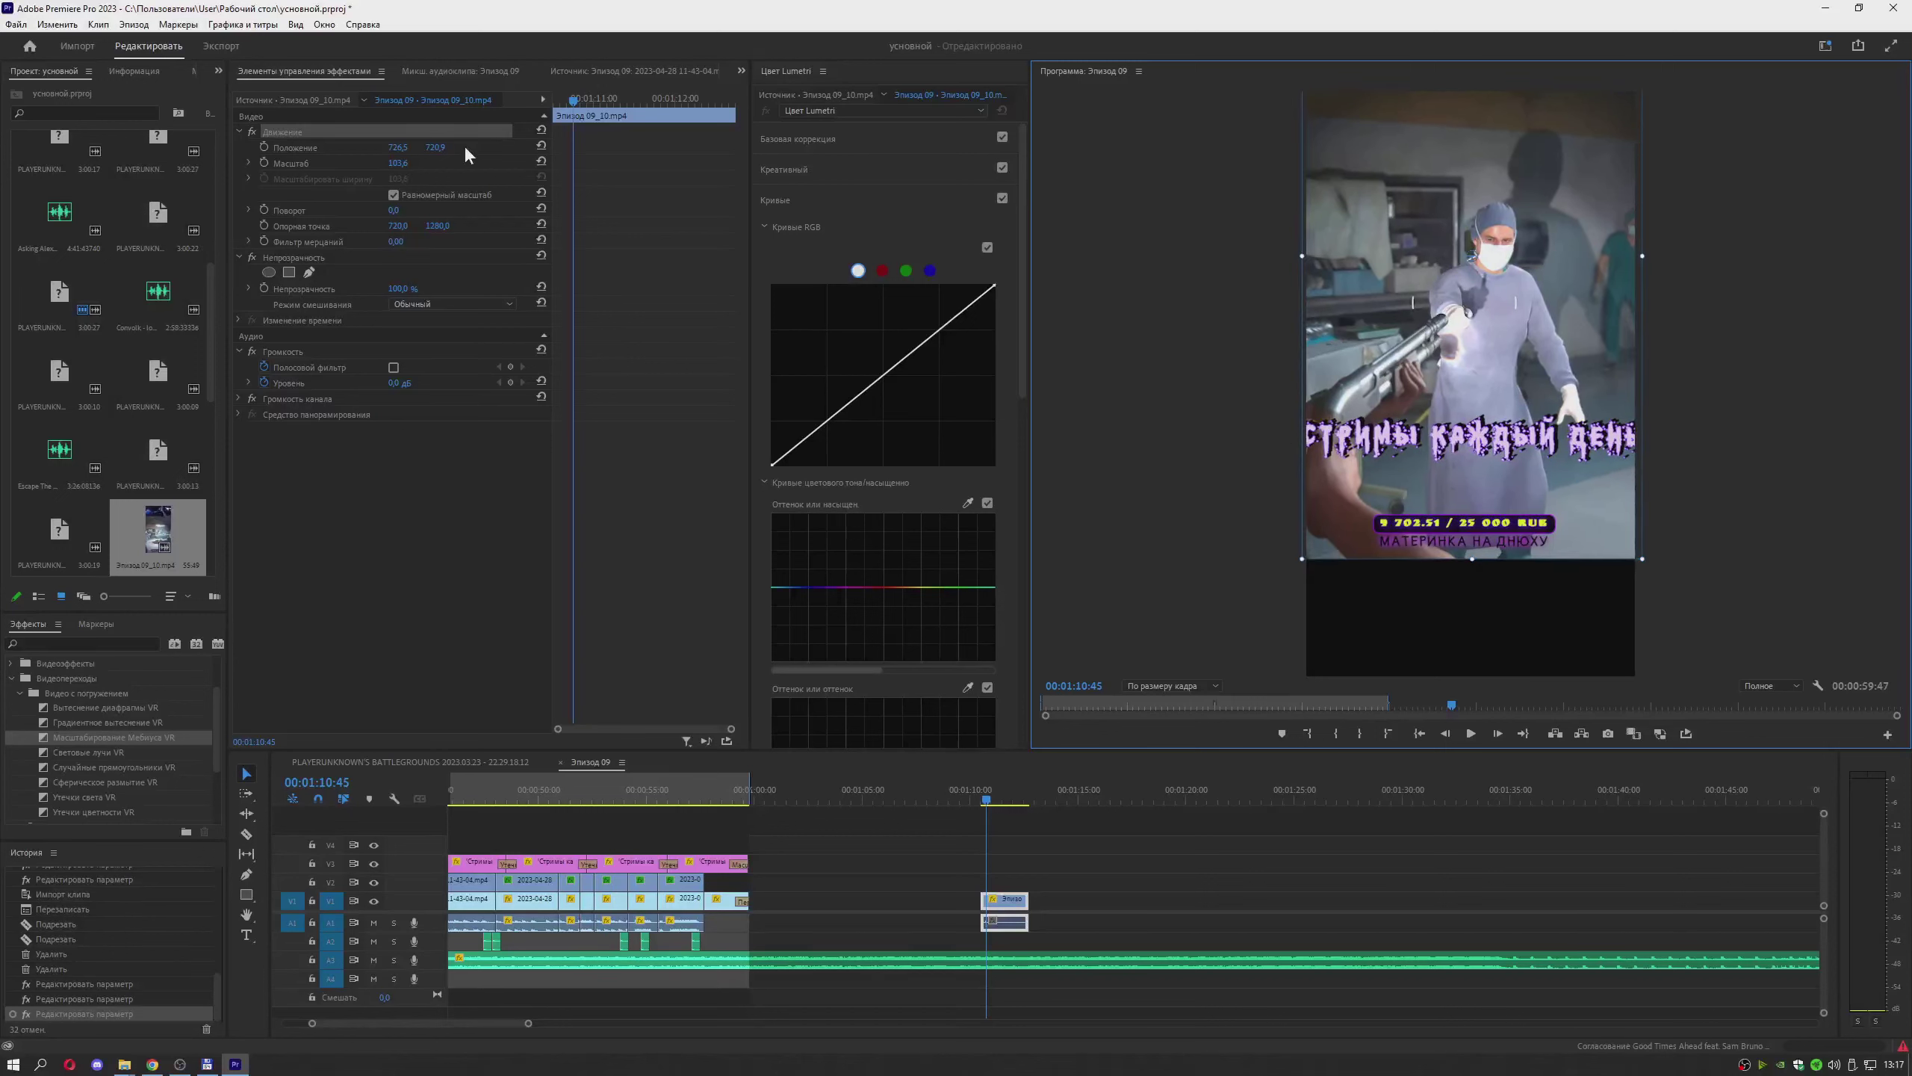
pyautogui.click(1315, 565)
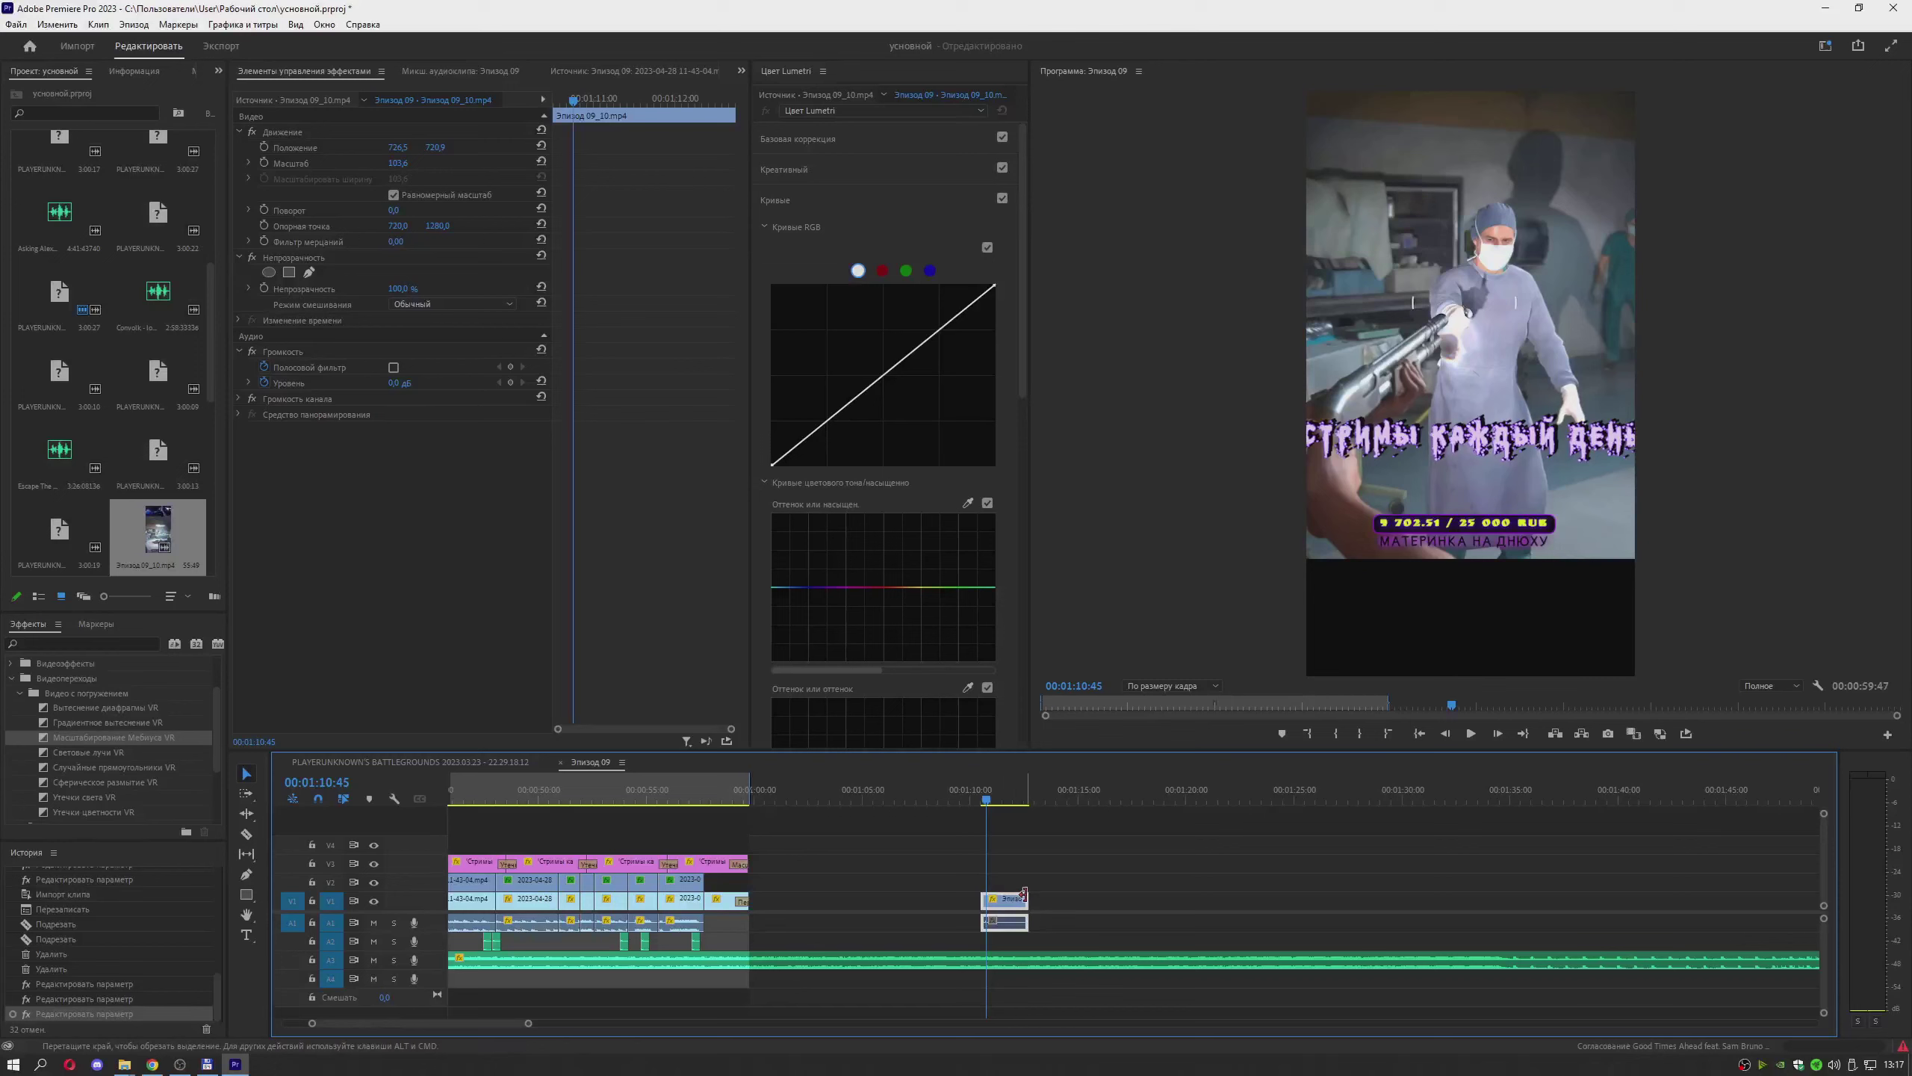
# Paste a copy of the short segment at about 01:16 and move its picture down until its lower edge meets the frame's bottom
pyautogui.click(1097, 793)
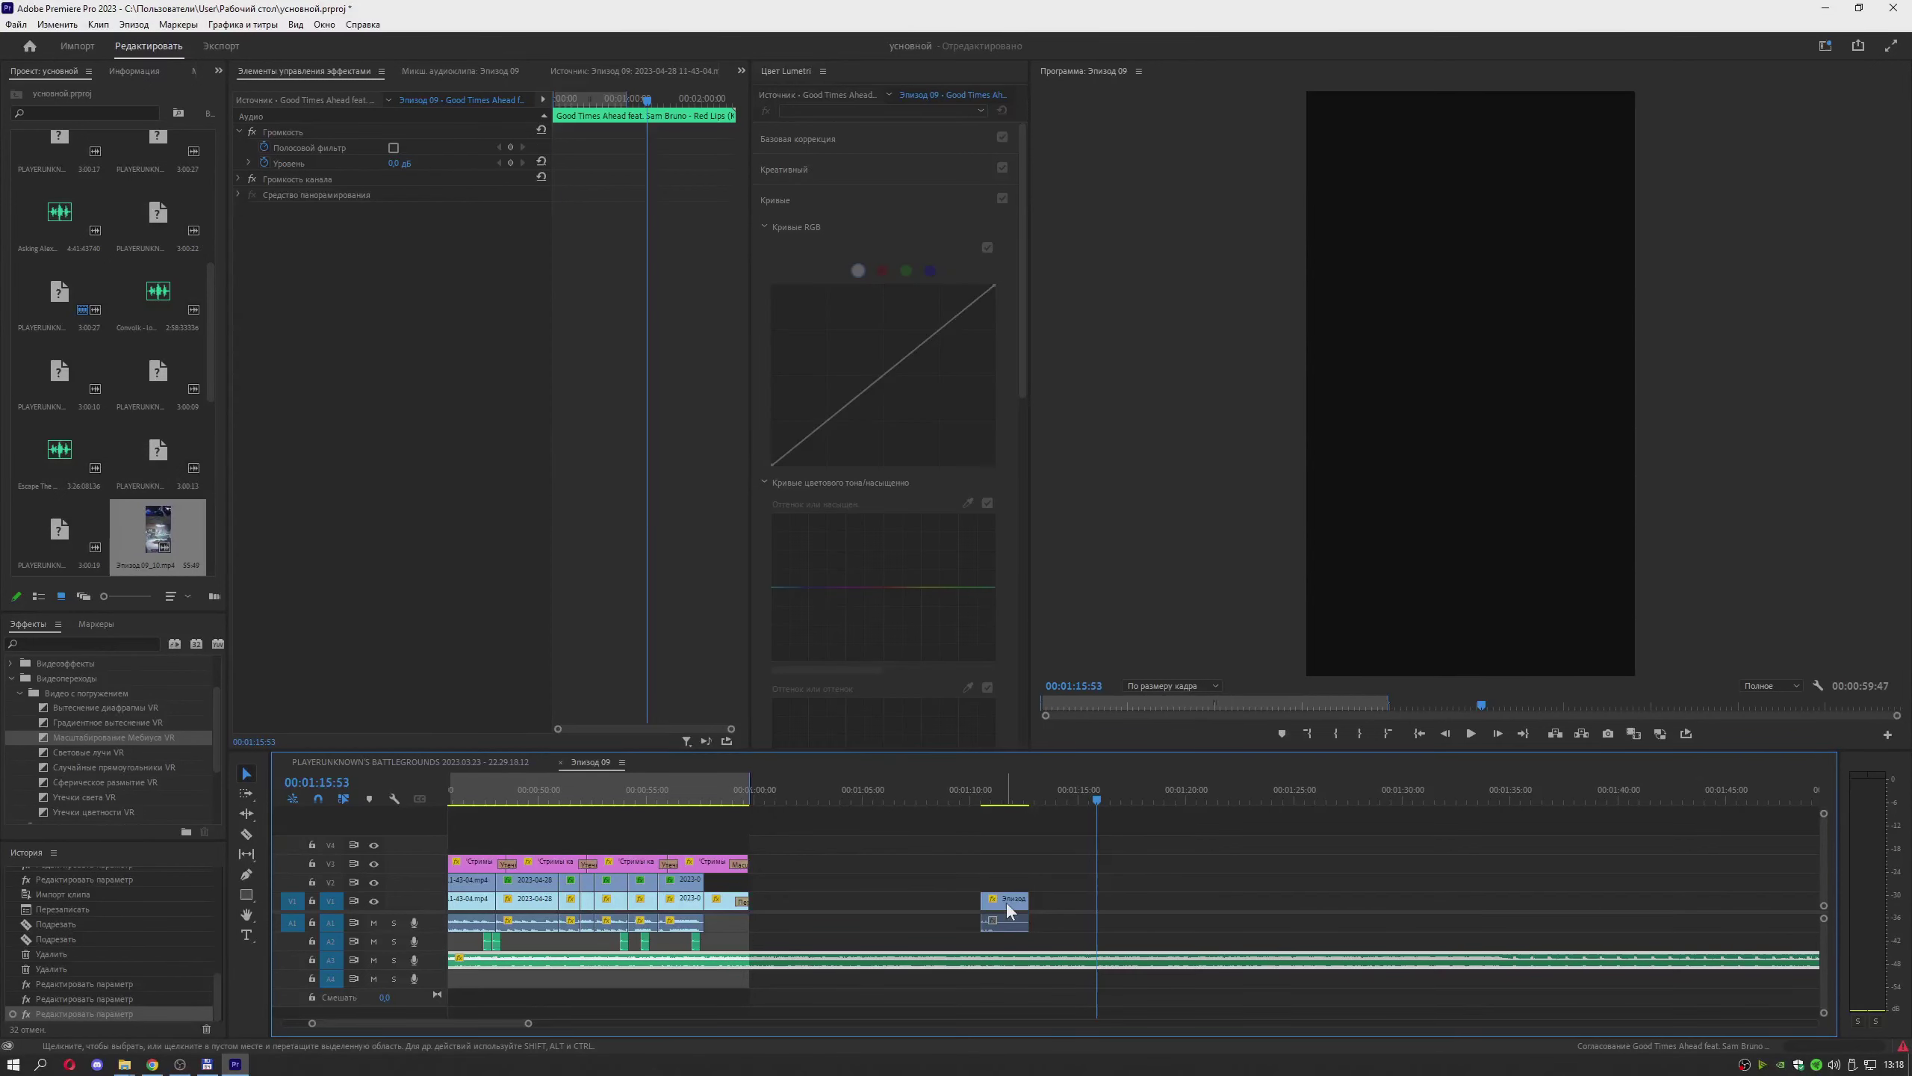
pyautogui.hotkey('ctrl', 'v')
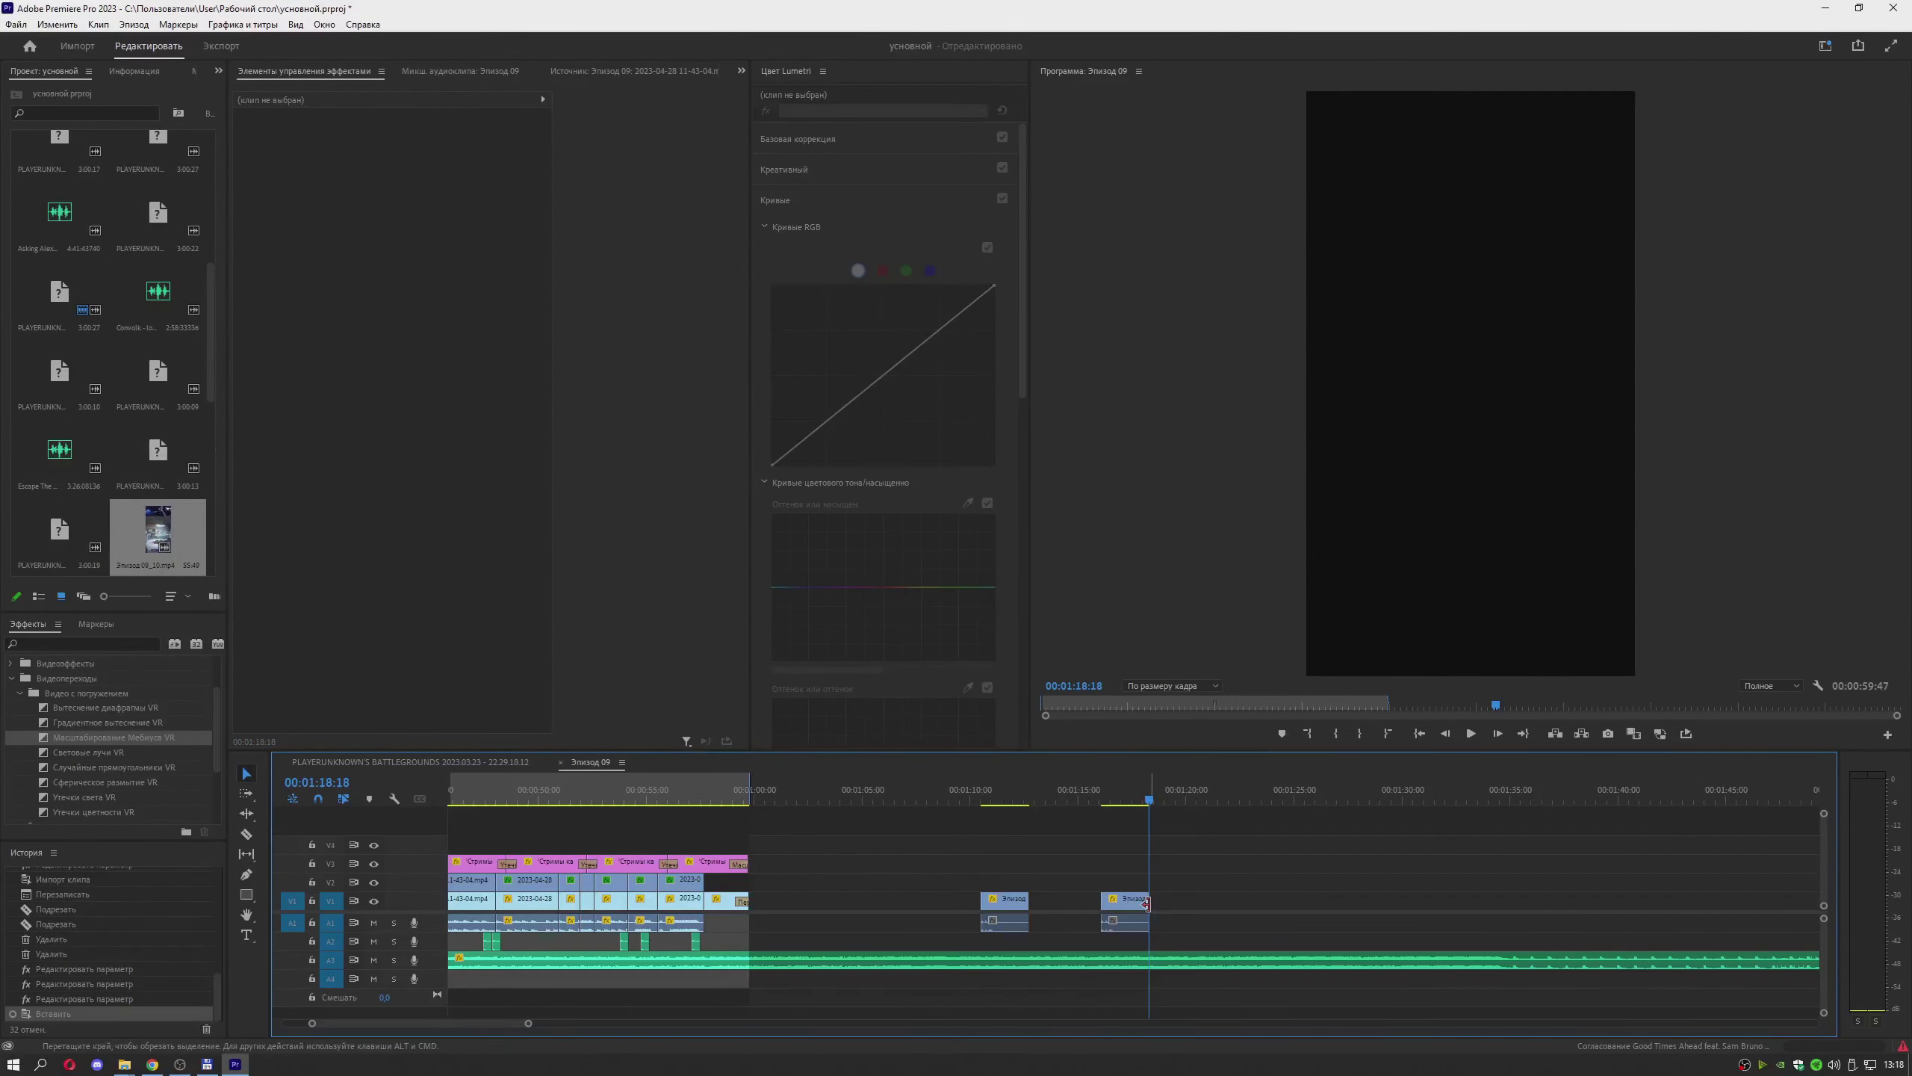
pyautogui.click(1121, 795)
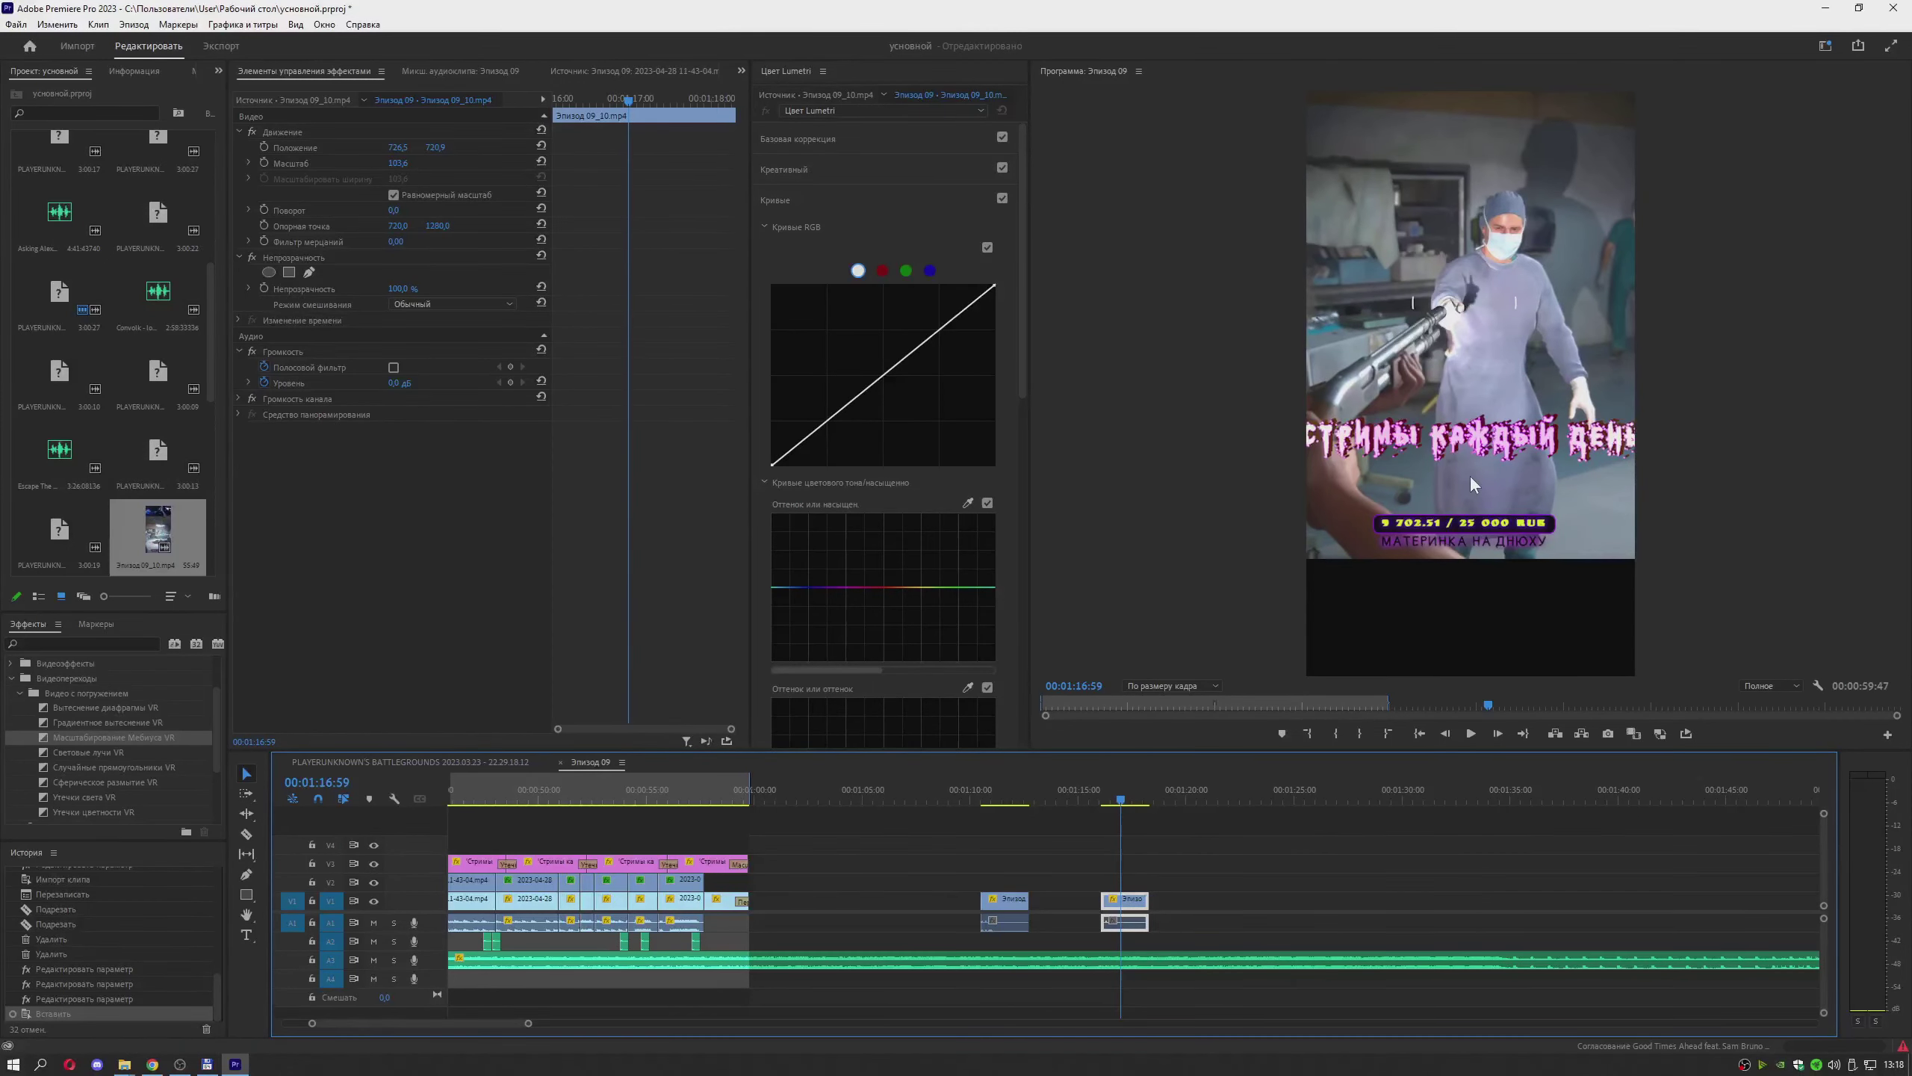
pyautogui.click(1470, 475)
pyautogui.moveTo(1470, 503); pyautogui.dragTo(1480, 625)
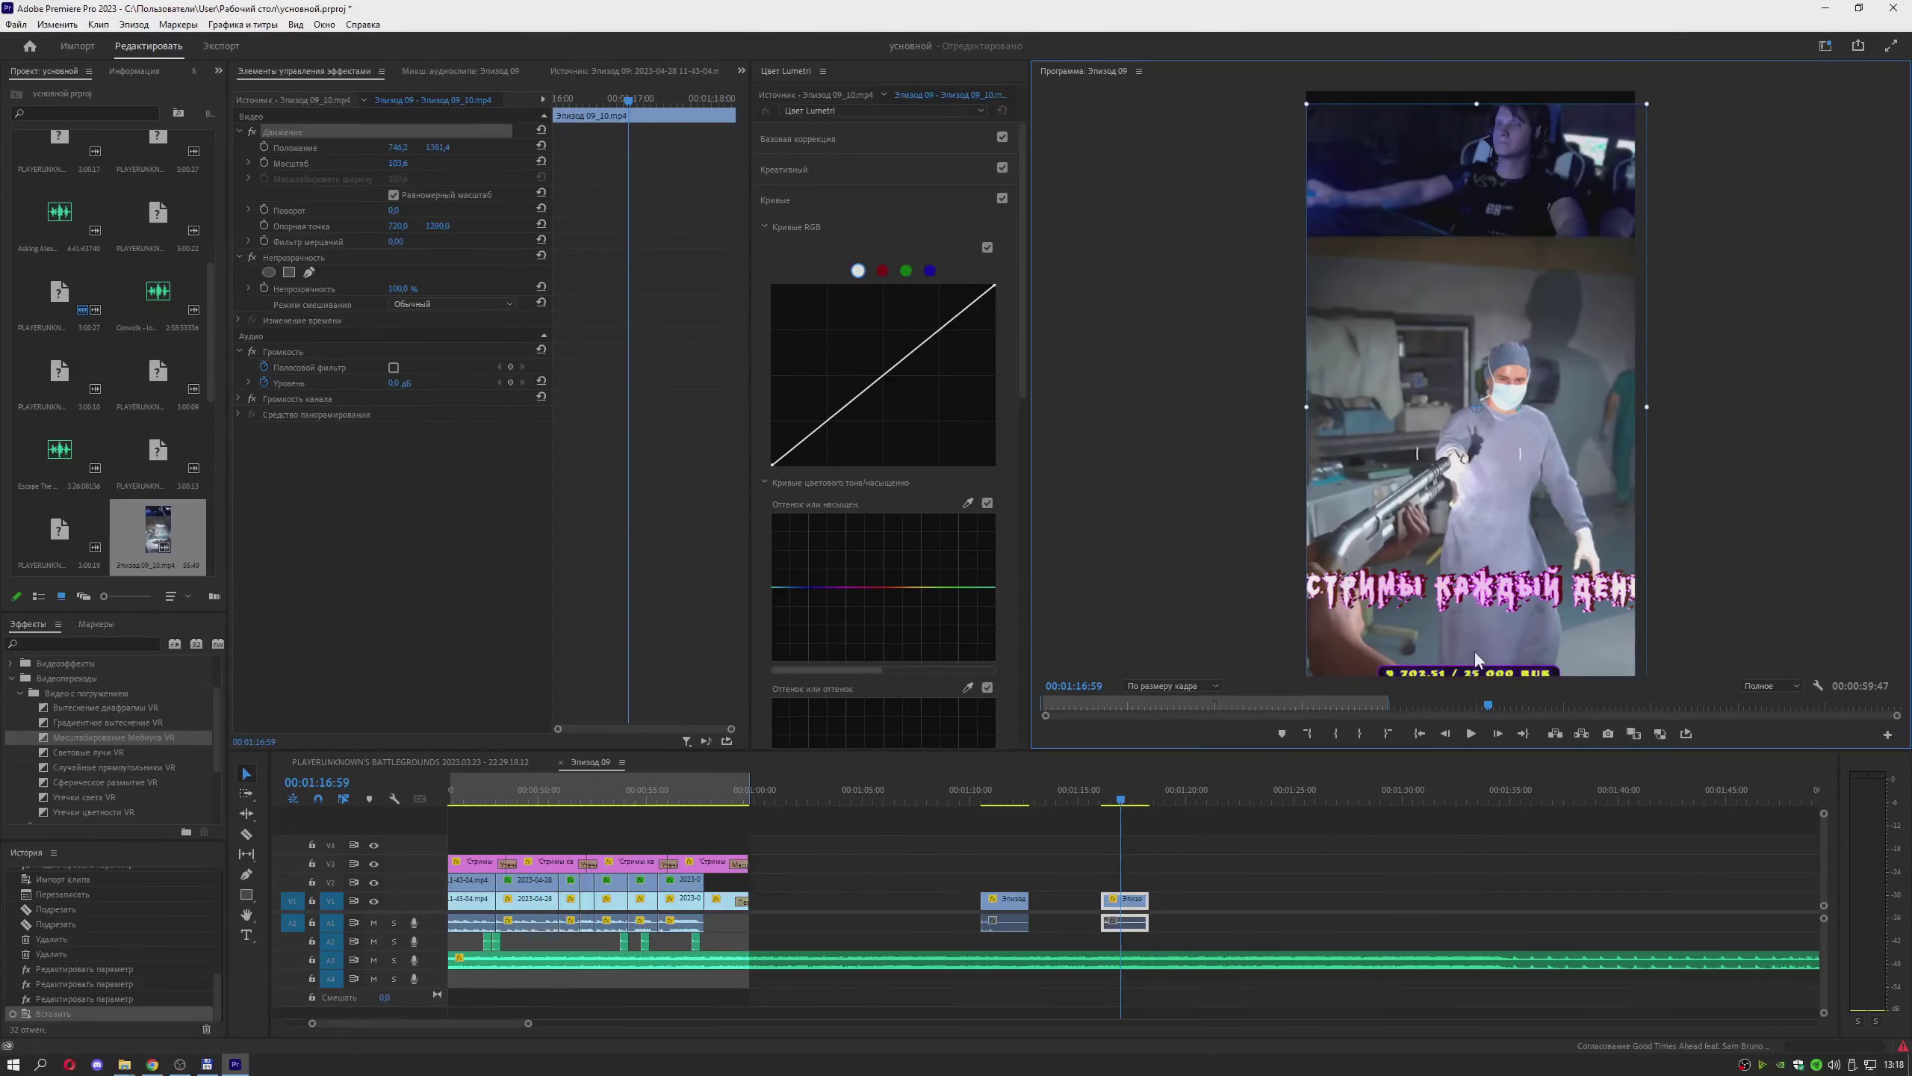
pyautogui.moveTo(1446, 428); pyautogui.dragTo(1438, 397)
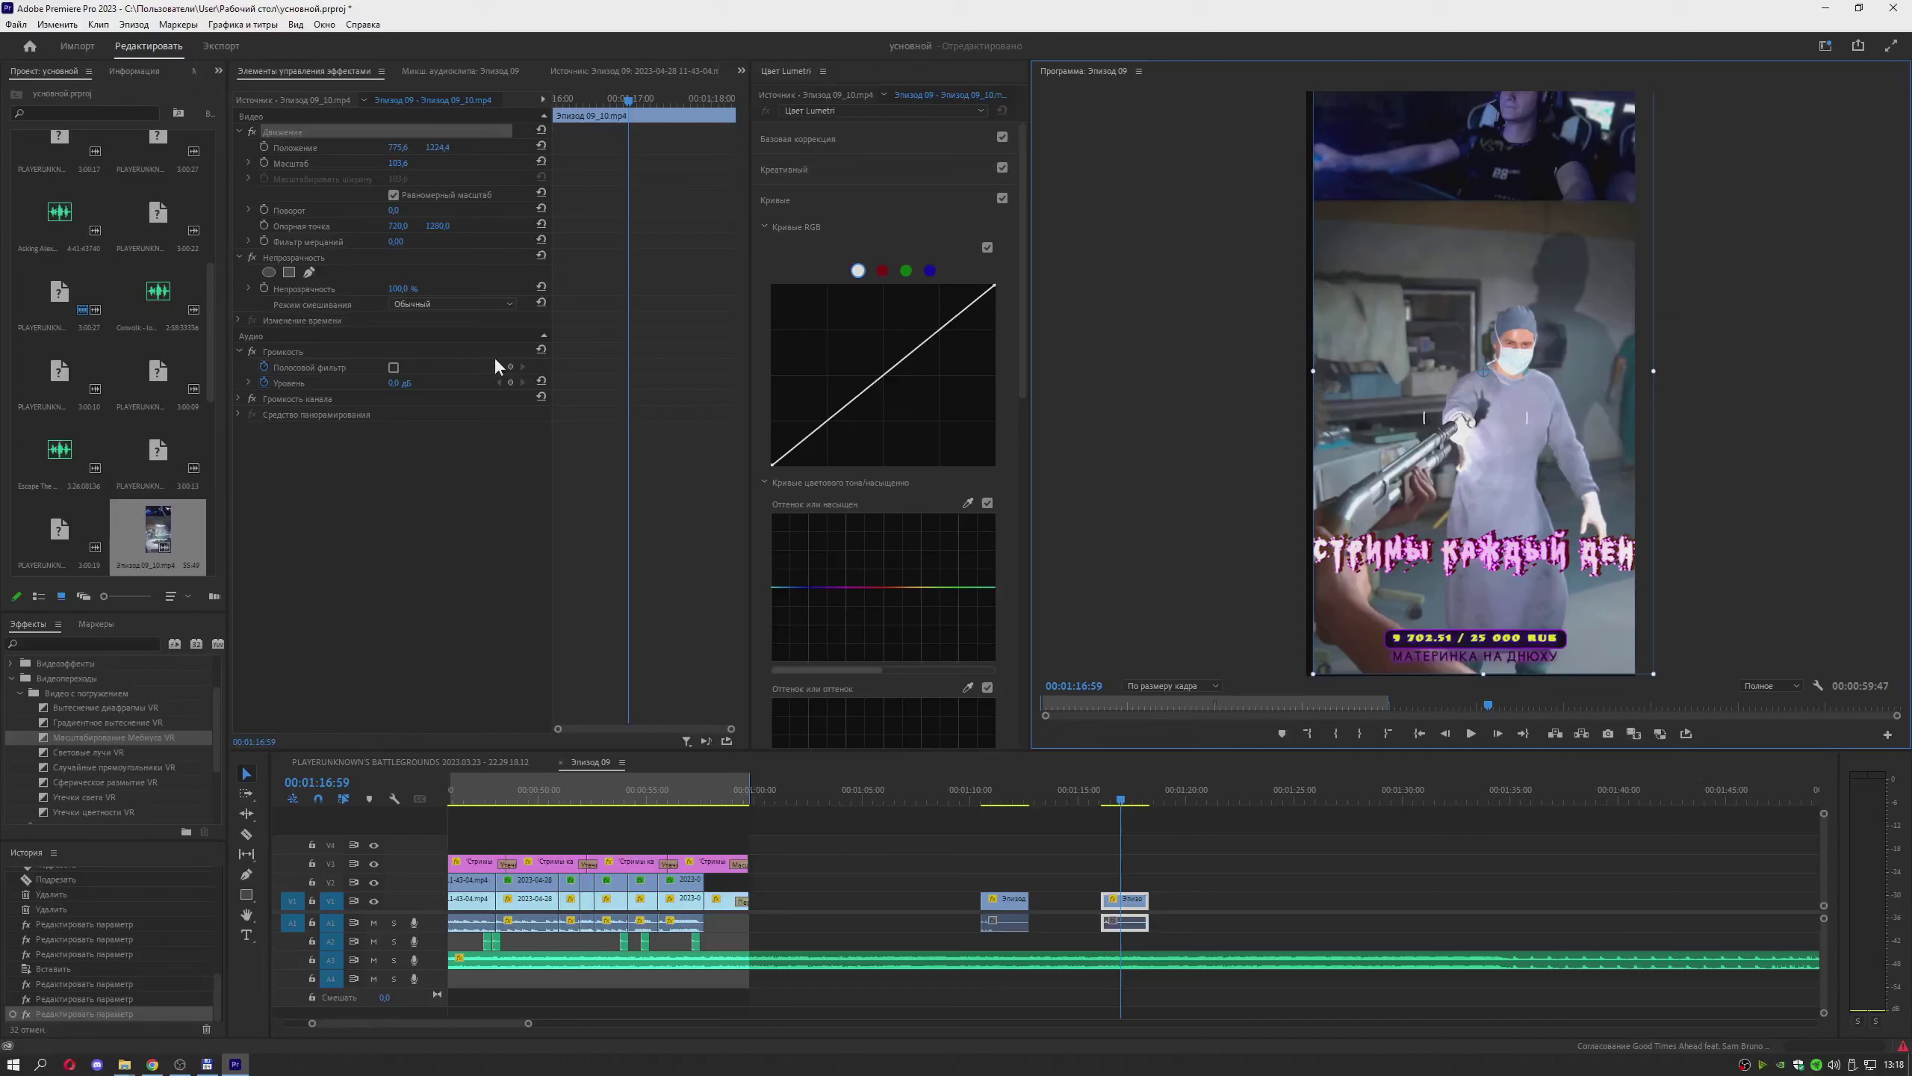
# Search the effects for "Обре" and apply the Обрезать video effect to the pasted copy at about 01:16
pyautogui.click(17, 695)
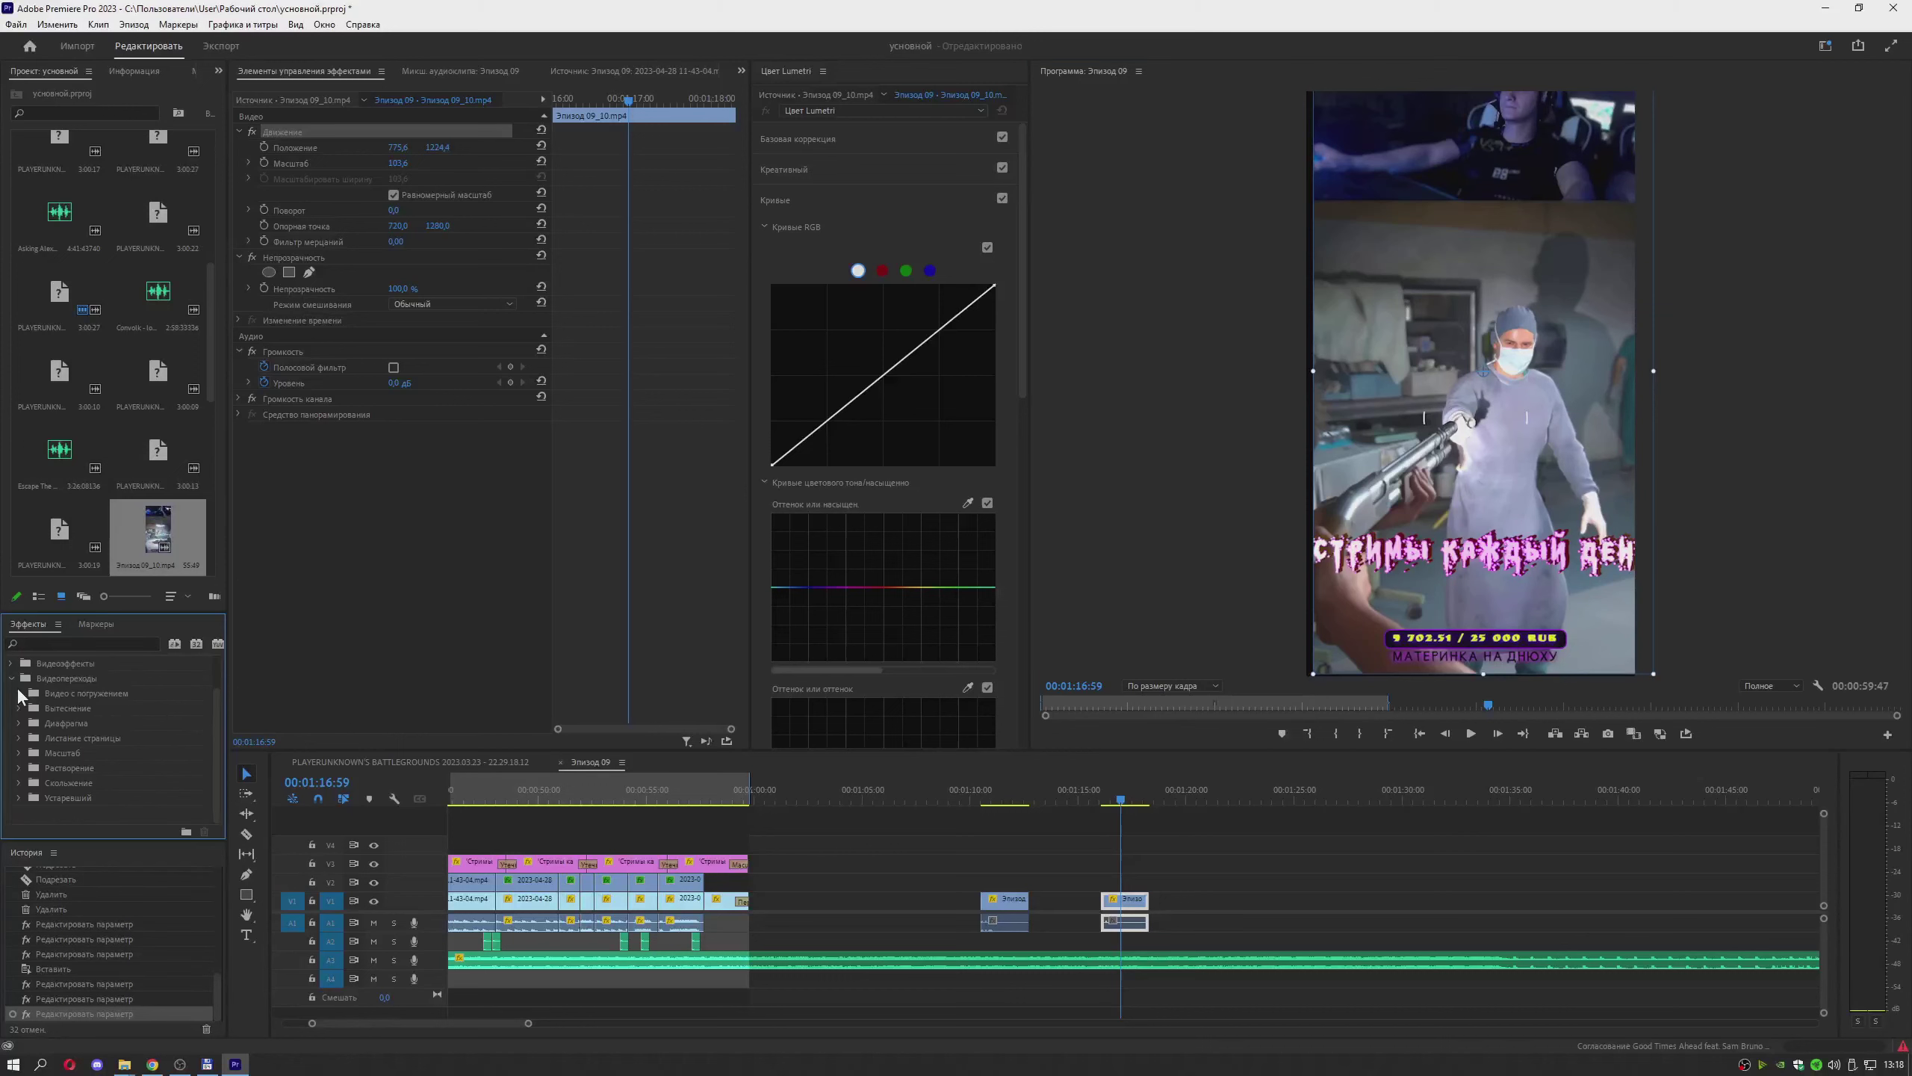
pyautogui.click(12, 679)
pyautogui.click(38, 642)
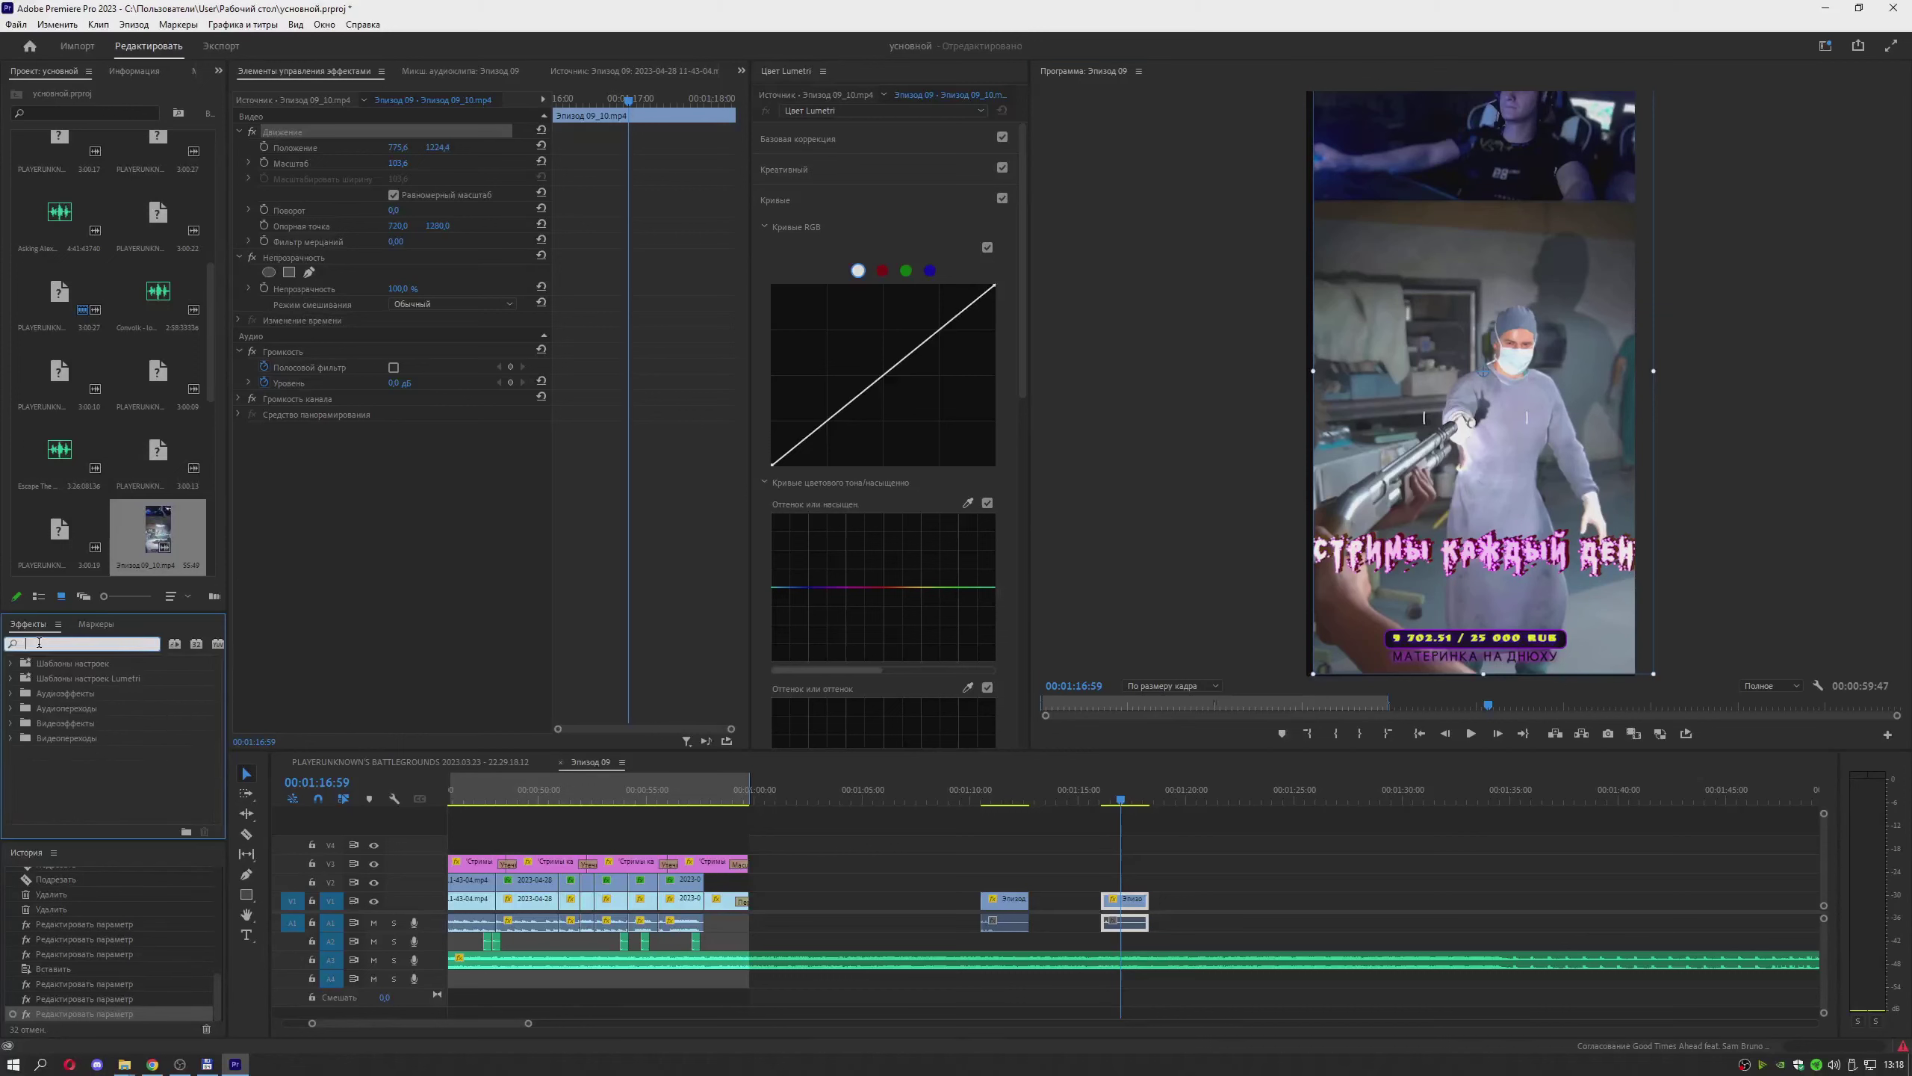
pyautogui.write('об')
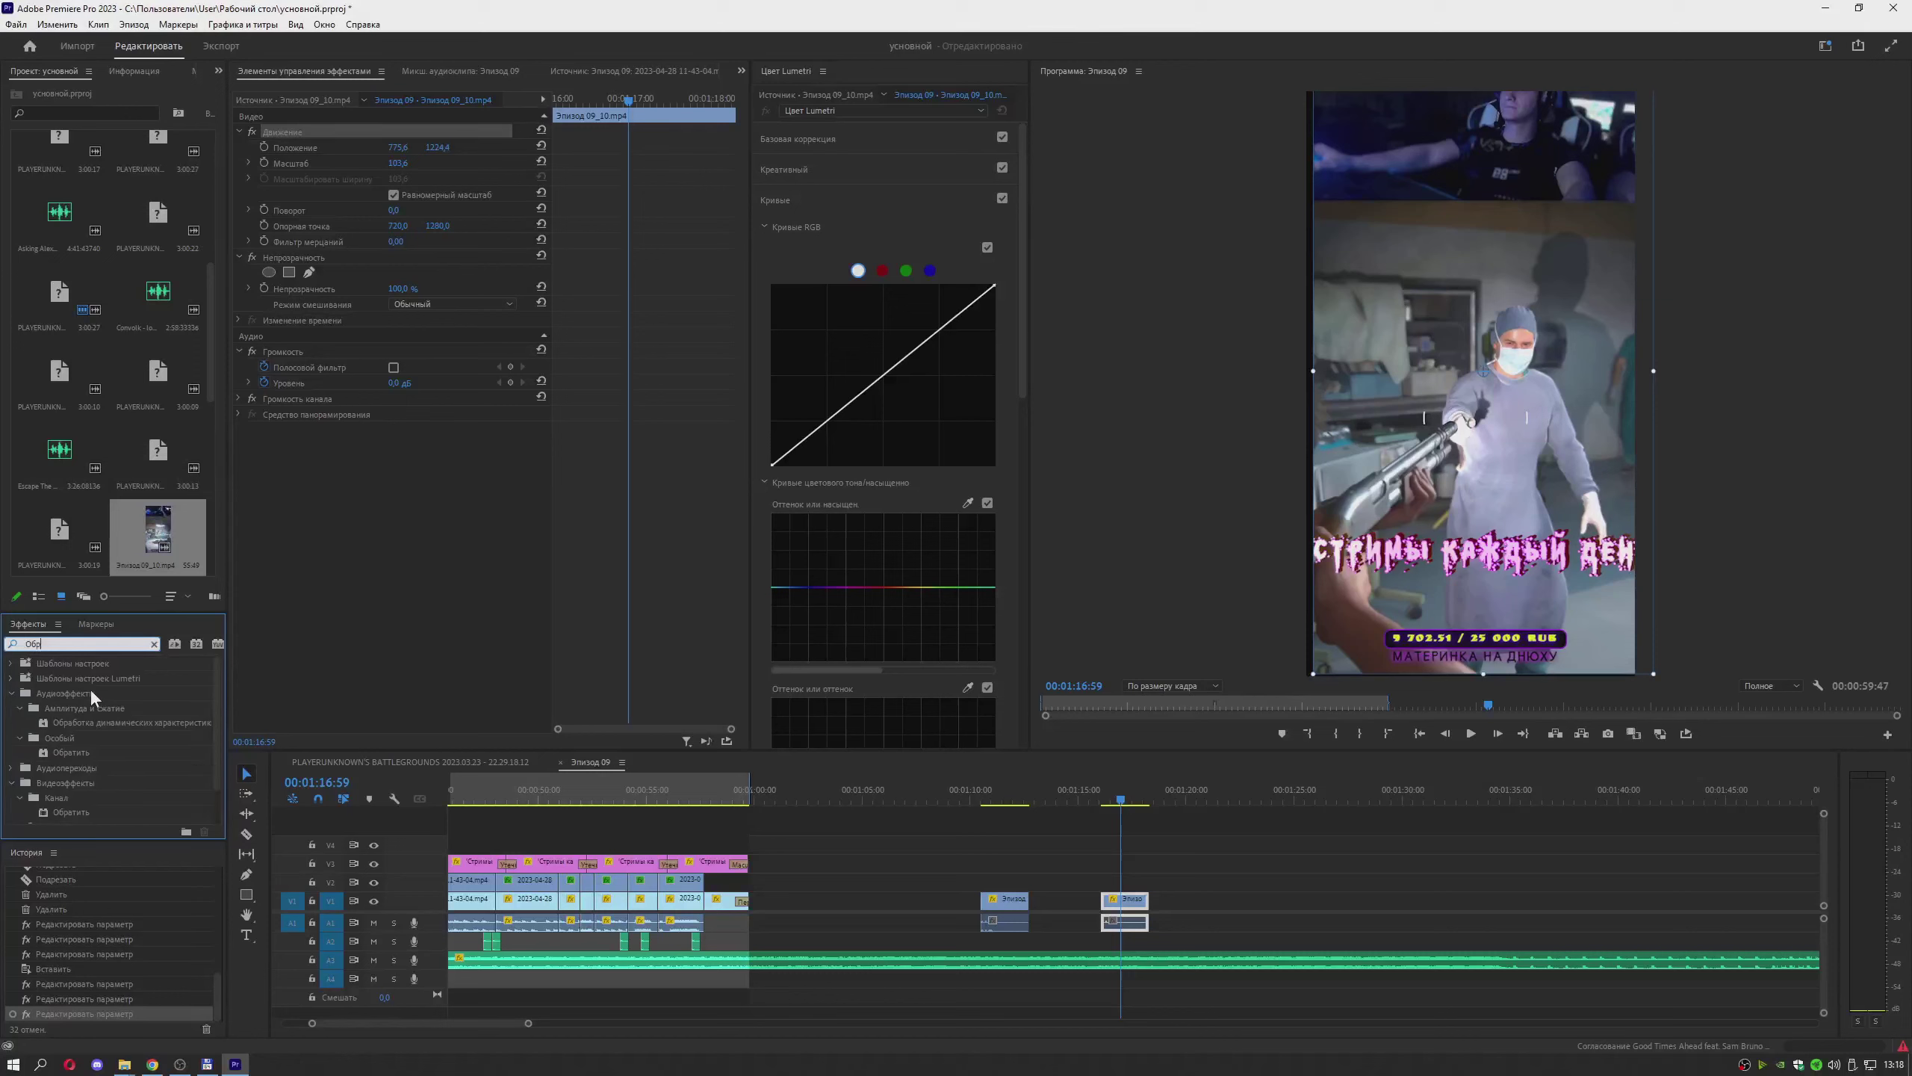
pyautogui.moveTo(70, 751); pyautogui.dragTo(1125, 901)
# Unlink the pasted copy's audio from its video and delete the audio part
pyautogui.rightClick(1122, 908)
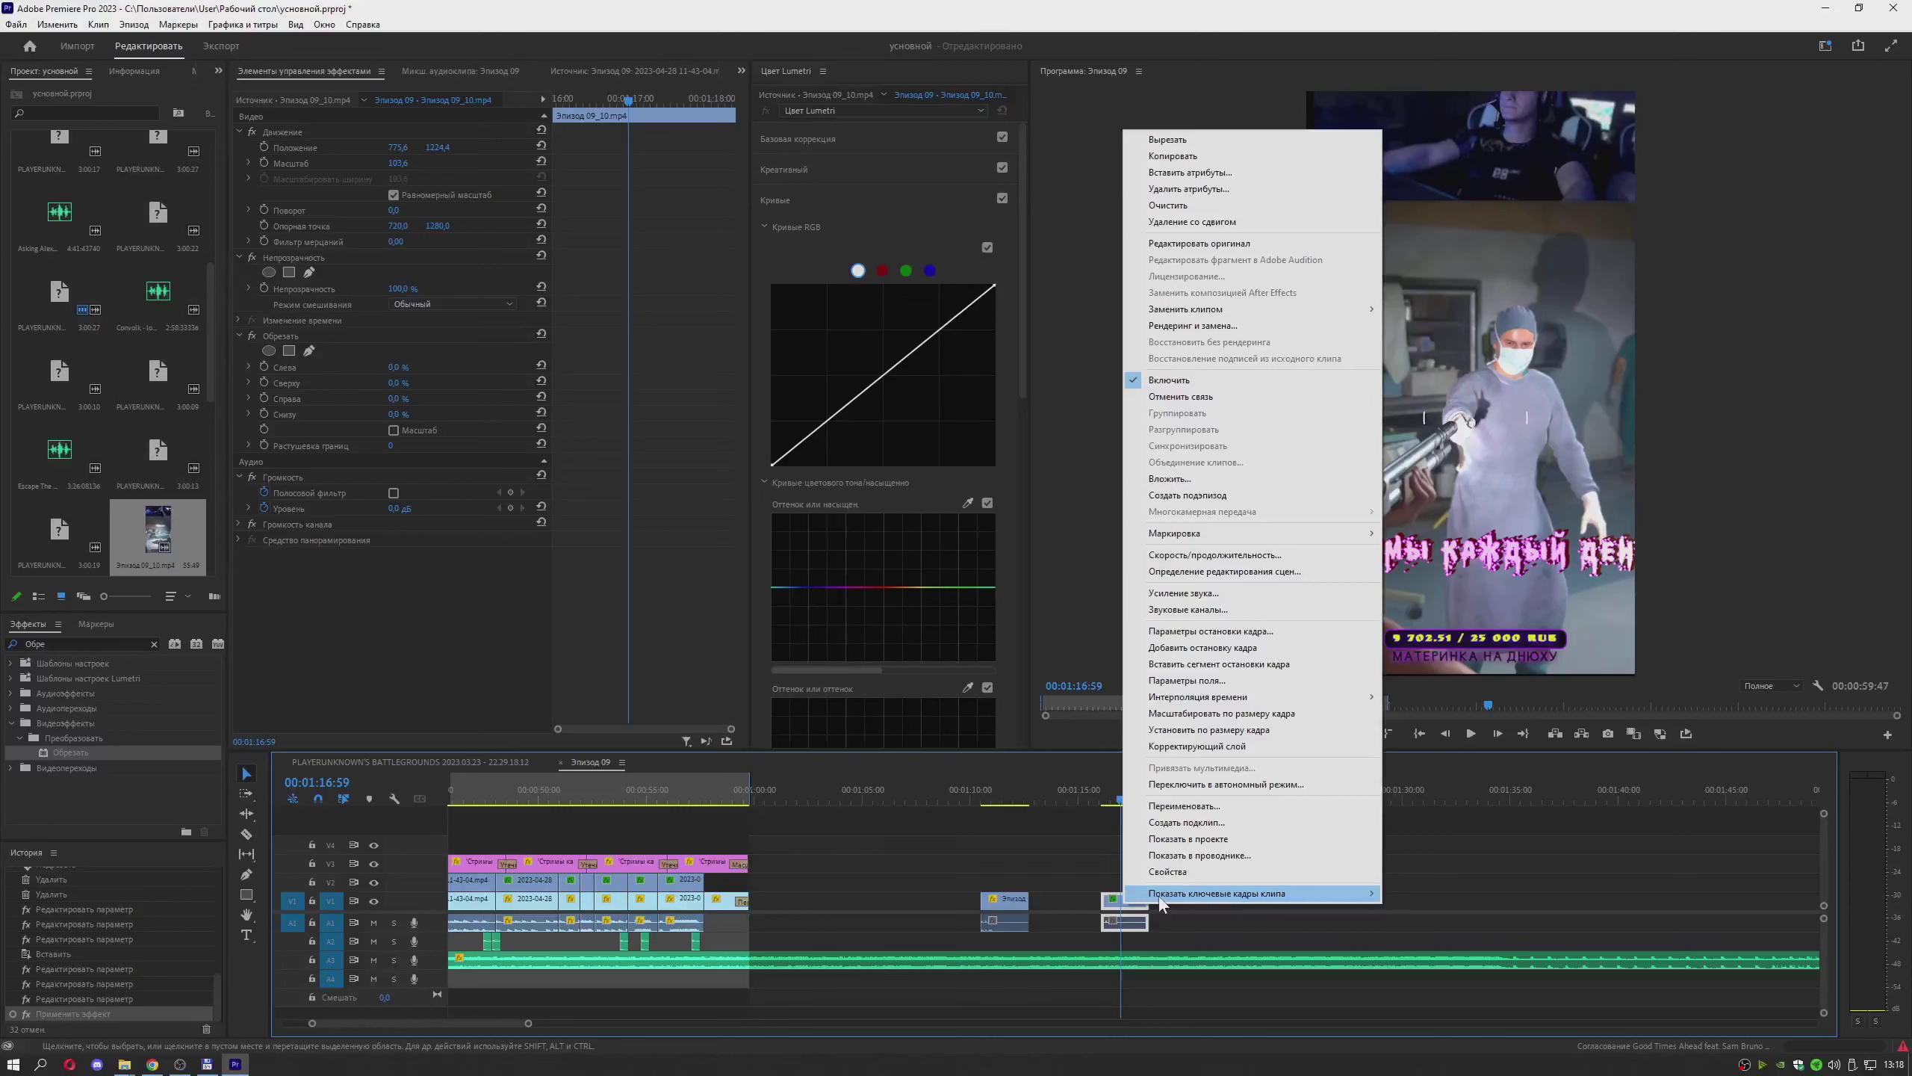
pyautogui.click(1220, 398)
pyautogui.click(1127, 931)
pyautogui.press('Delete')
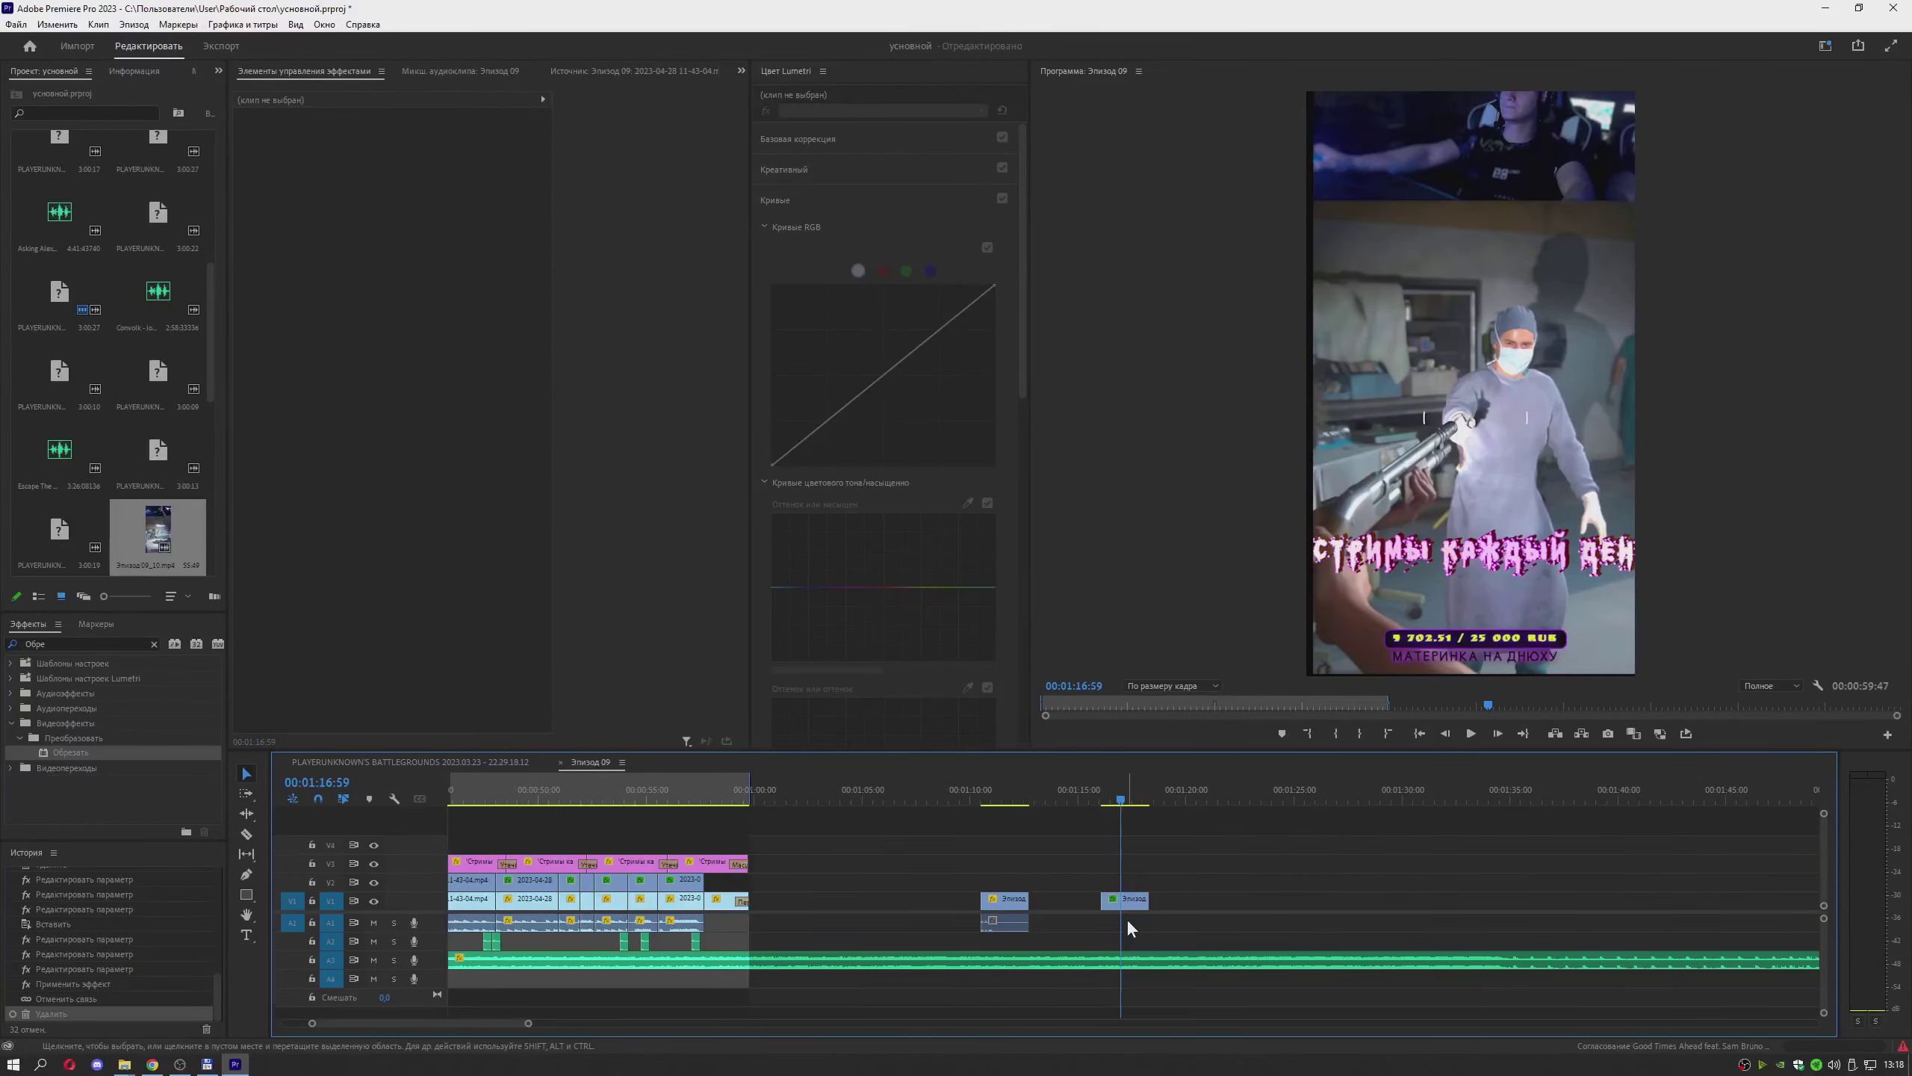
# Shift the pasted copy's picture down in the frame until its full webcam strip is in view, and slightly to the left
pyautogui.click(1137, 902)
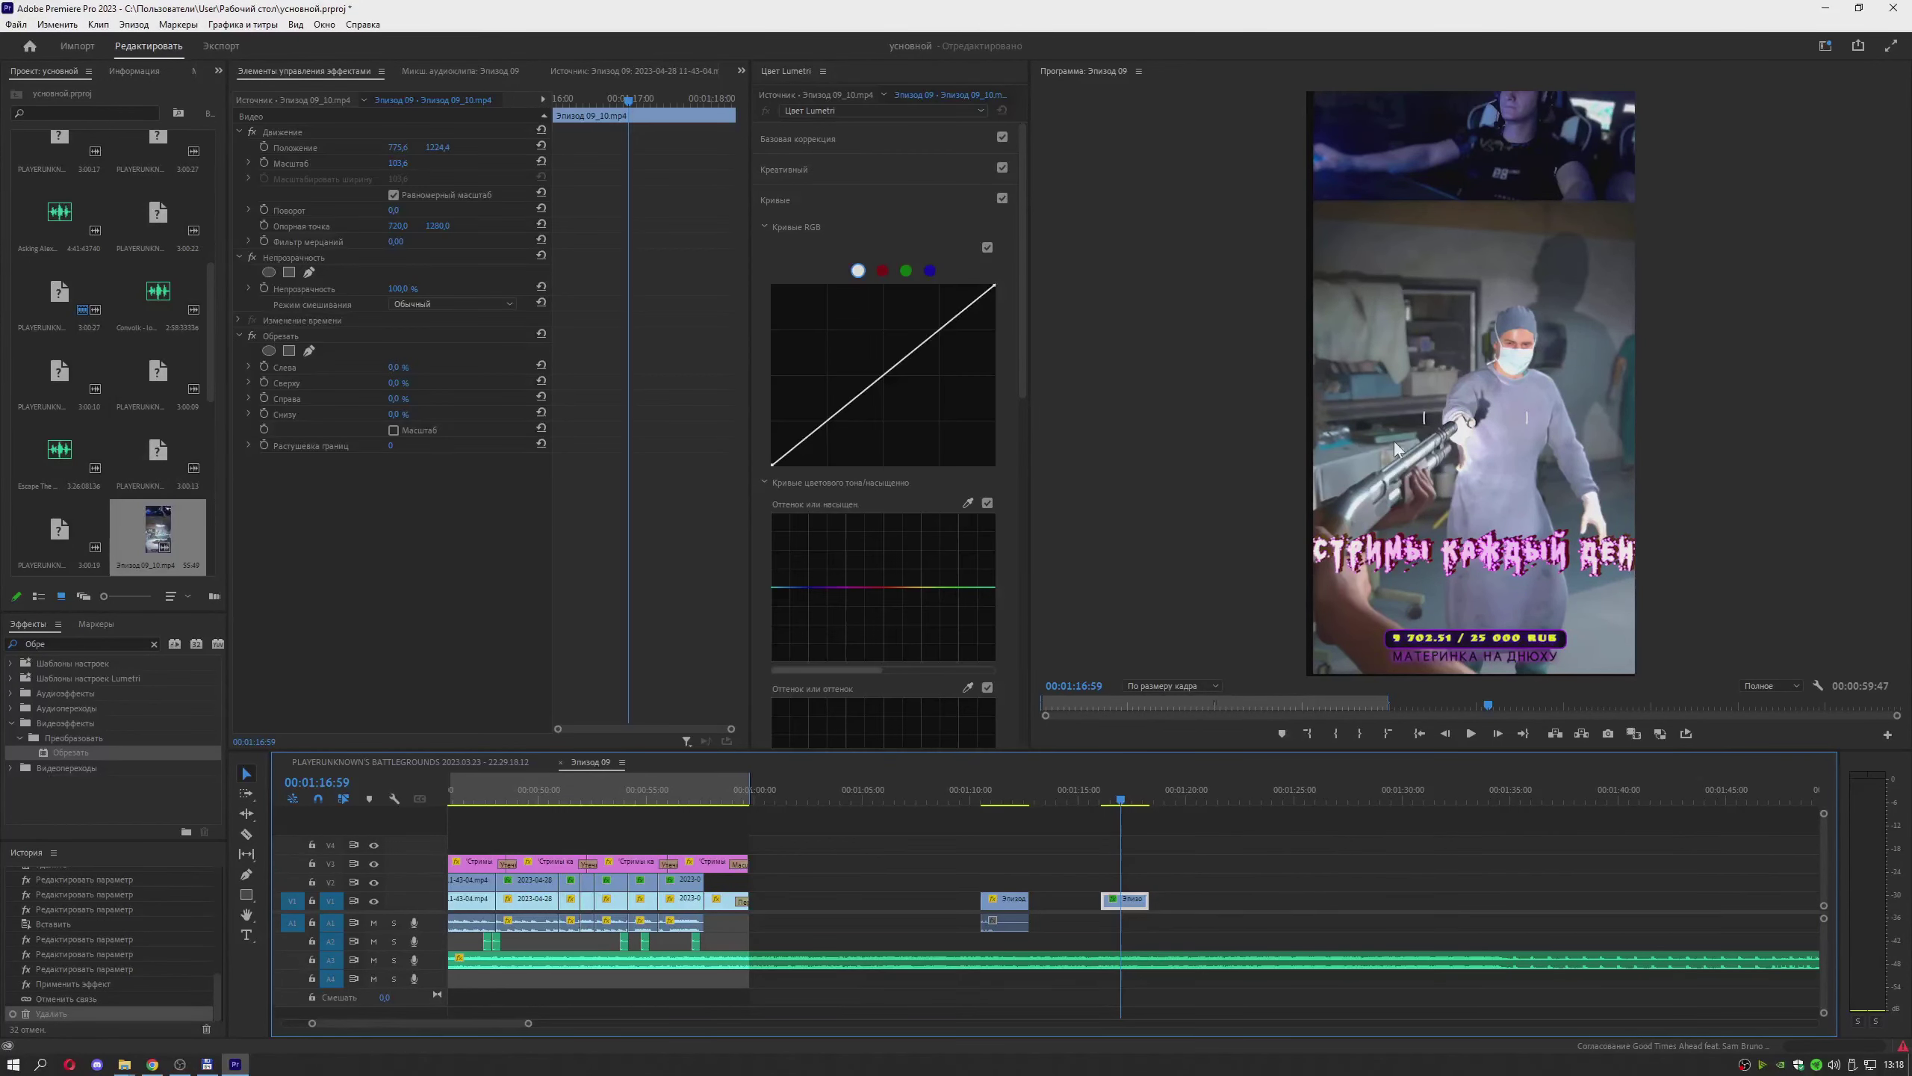
pyautogui.click(343, 338)
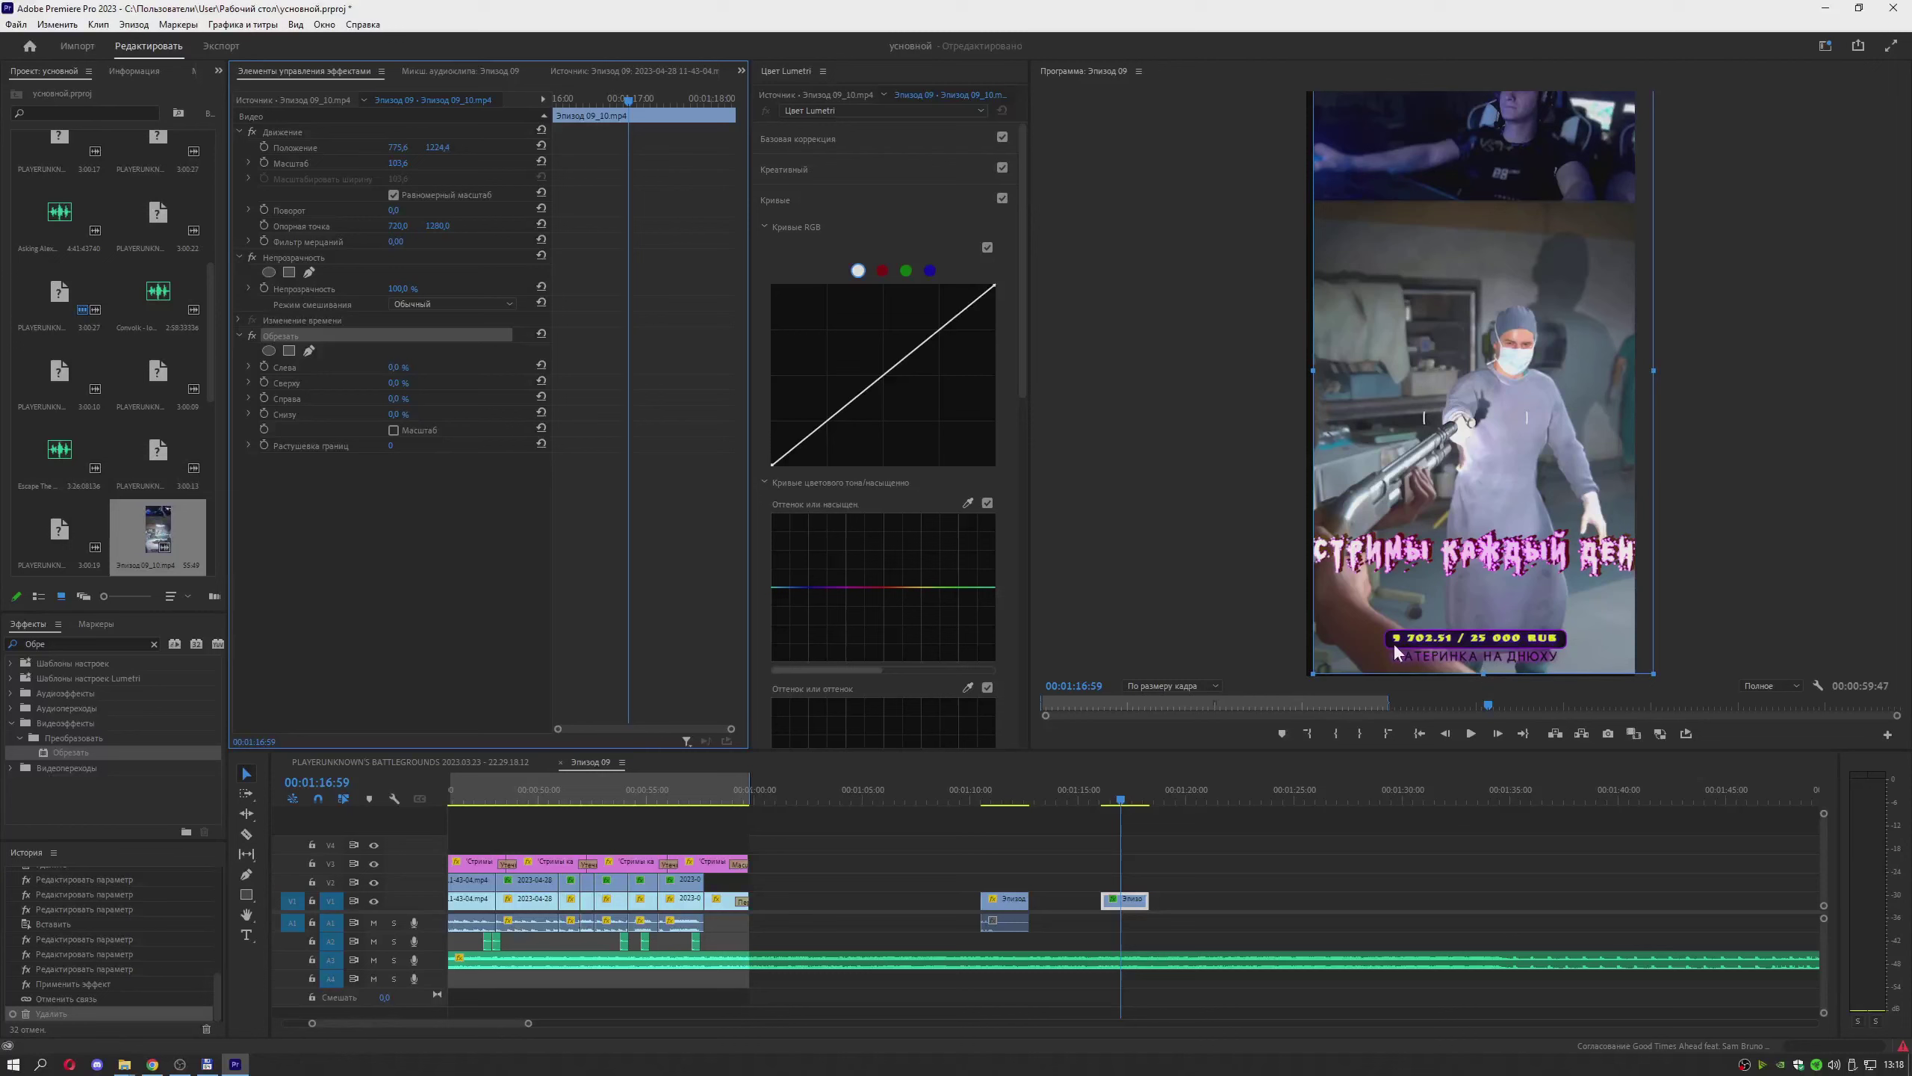
pyautogui.click(1480, 364)
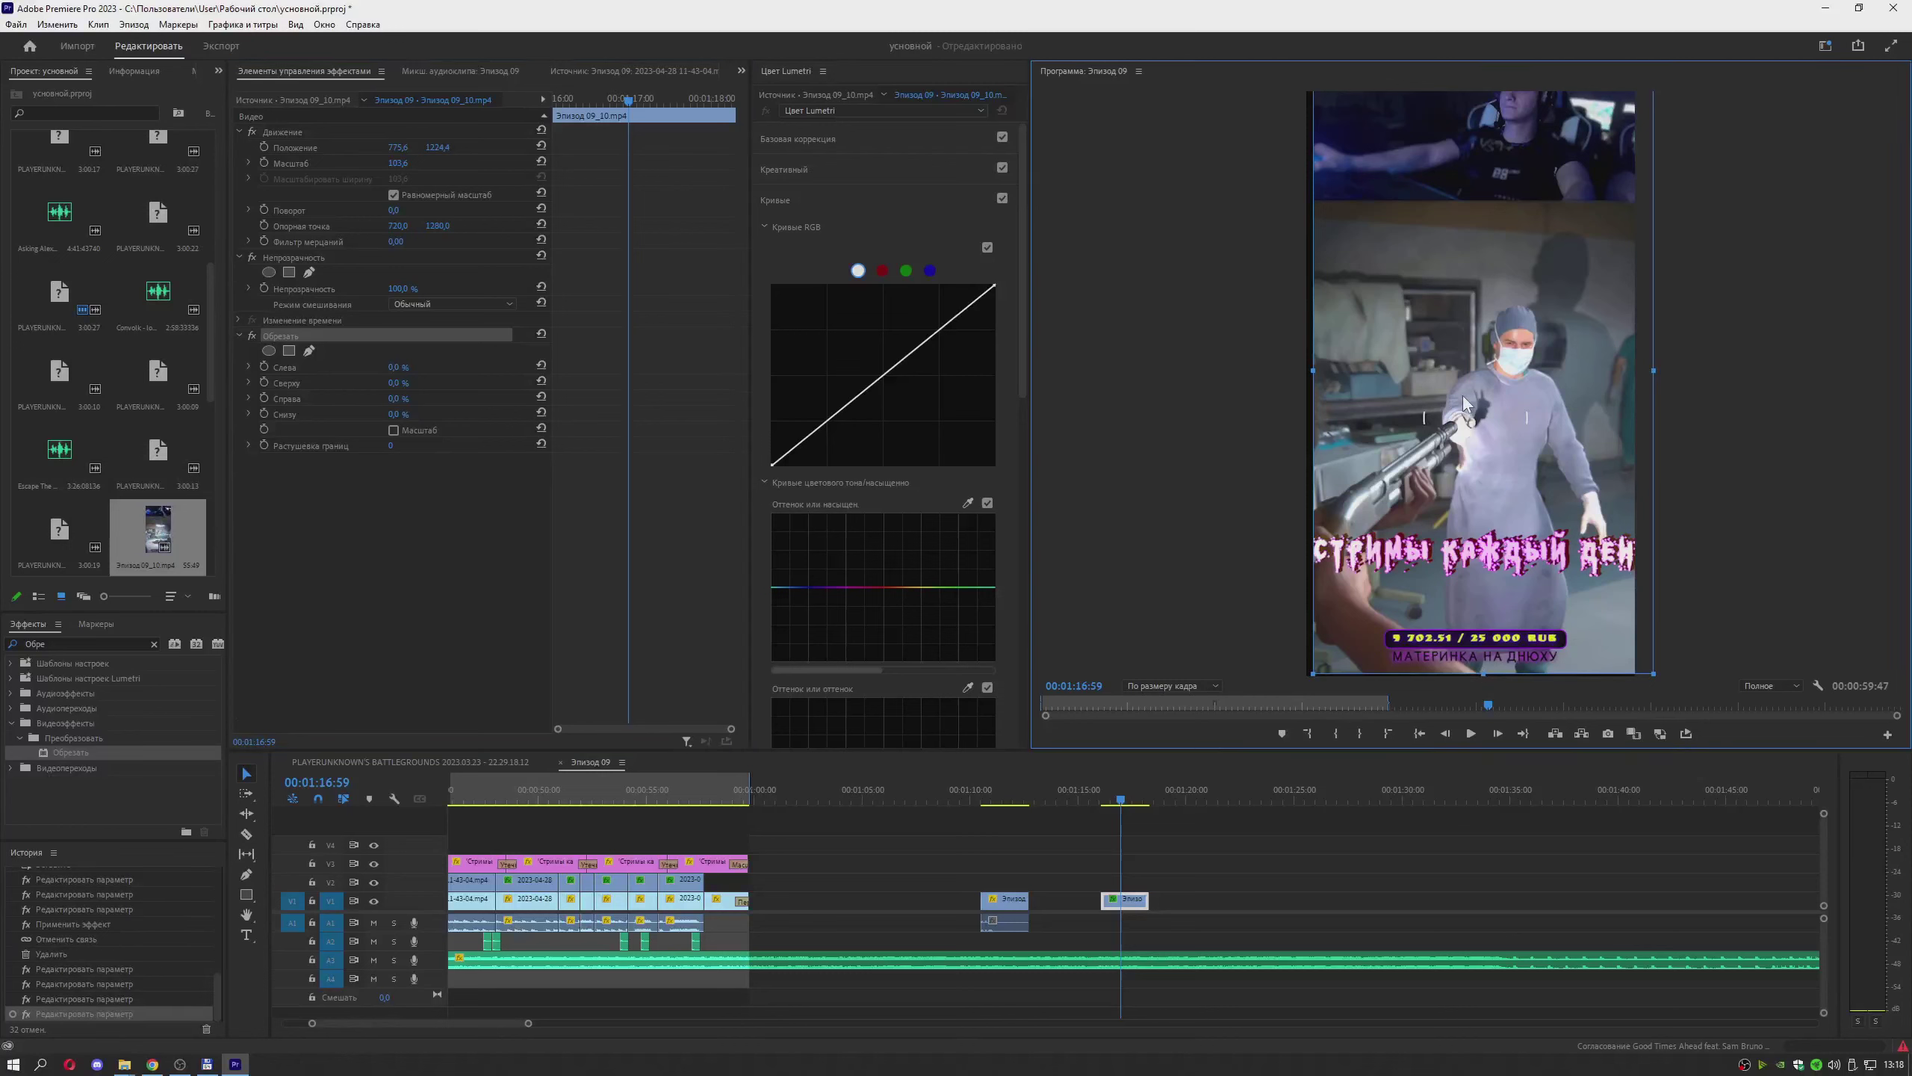
pyautogui.moveTo(1445, 504)
pyautogui.mouseDown()
pyautogui.moveTo(1427, 522)
pyautogui.moveTo(1440, 574)
pyautogui.moveTo(1426, 558)
pyautogui.moveTo(1445, 523)
pyautogui.mouseUp()
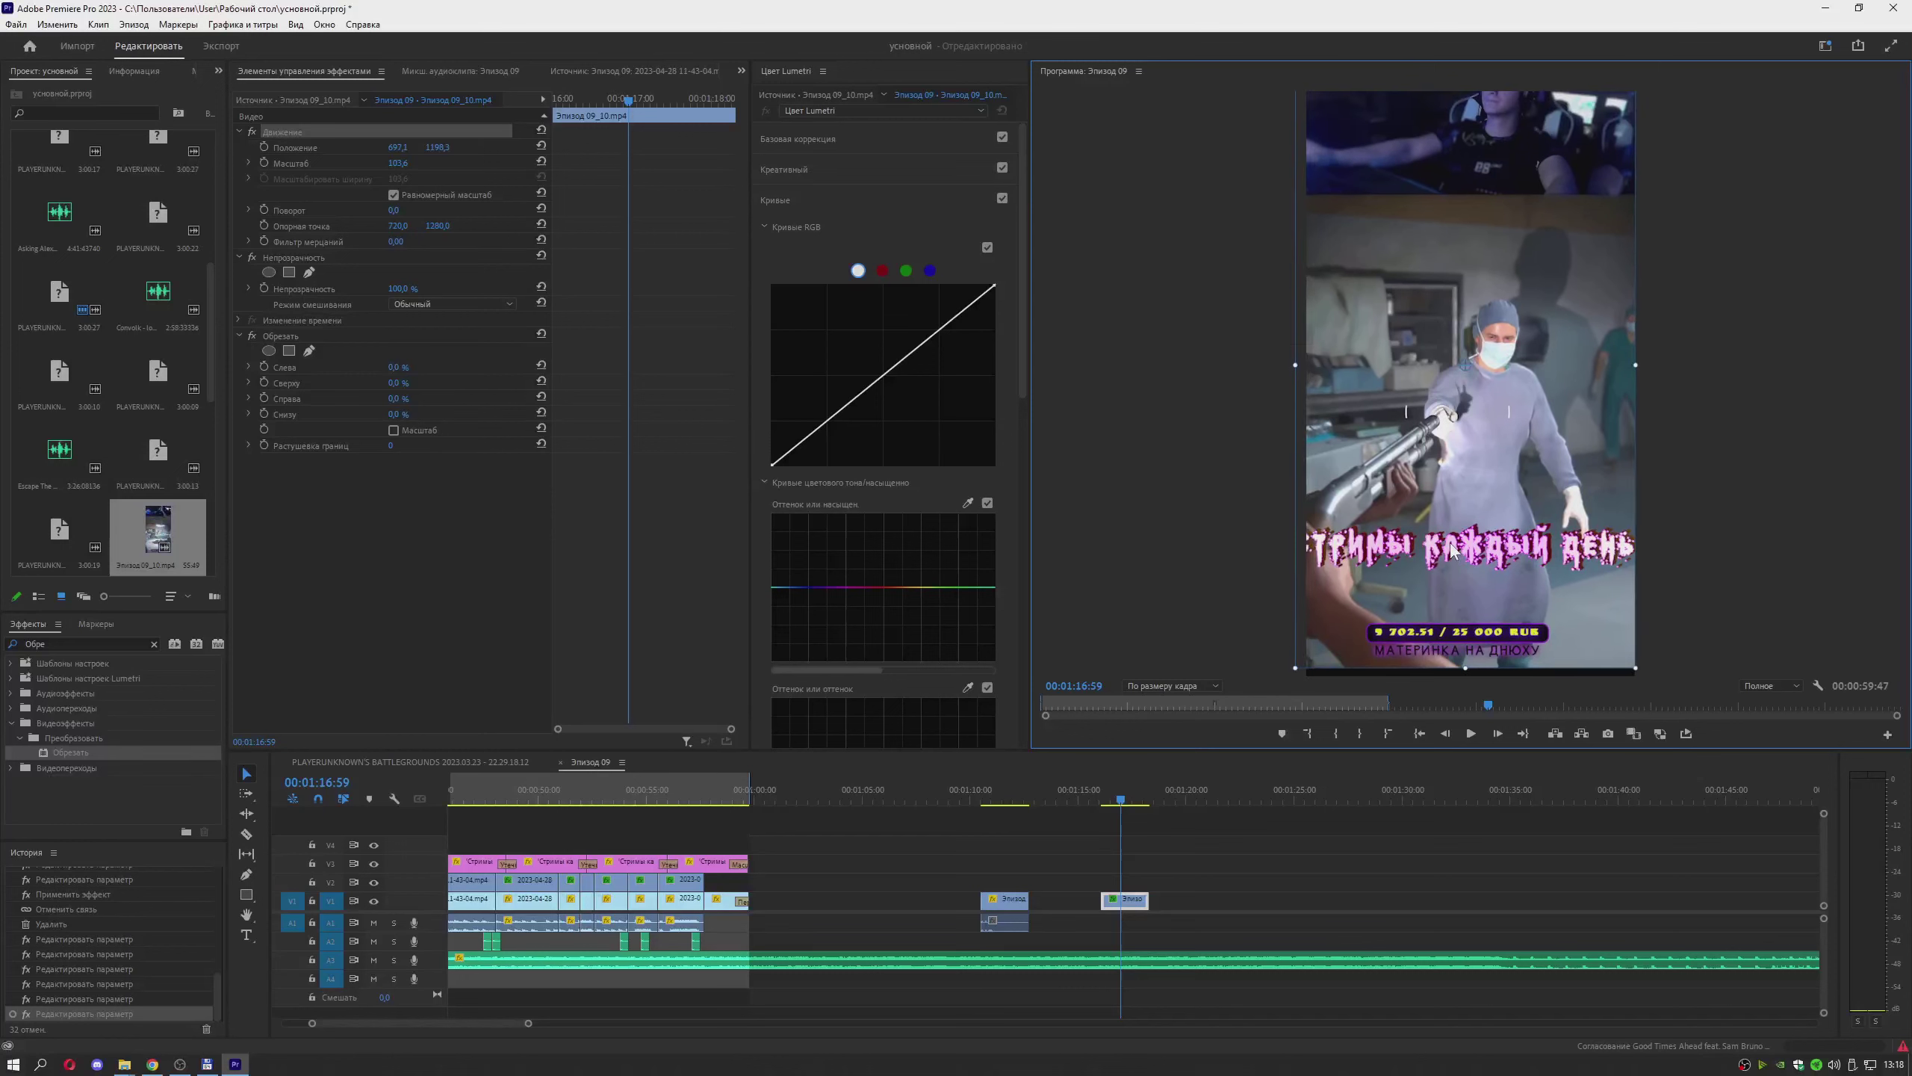
pyautogui.moveTo(1466, 667); pyautogui.dragTo(1473, 641)
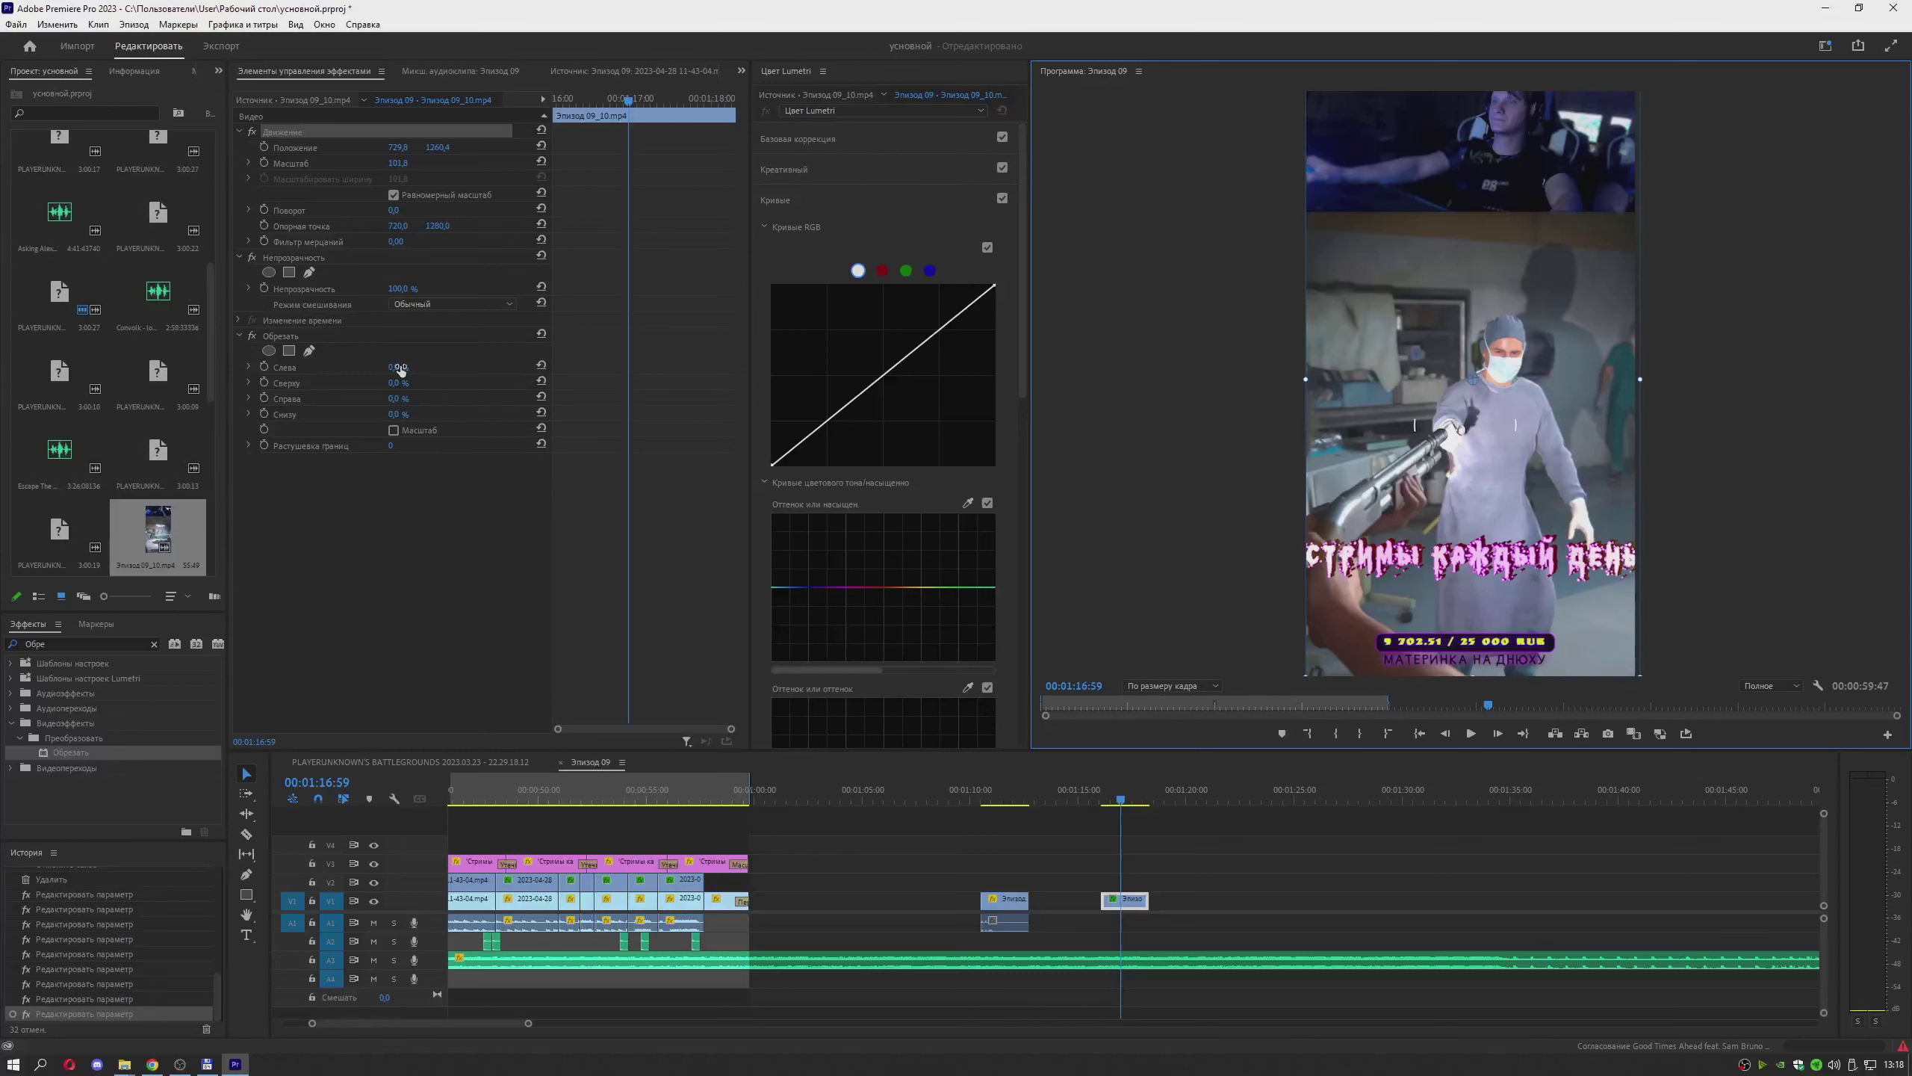
pyautogui.moveTo(1322, 398); pyautogui.dragTo(1312, 455)
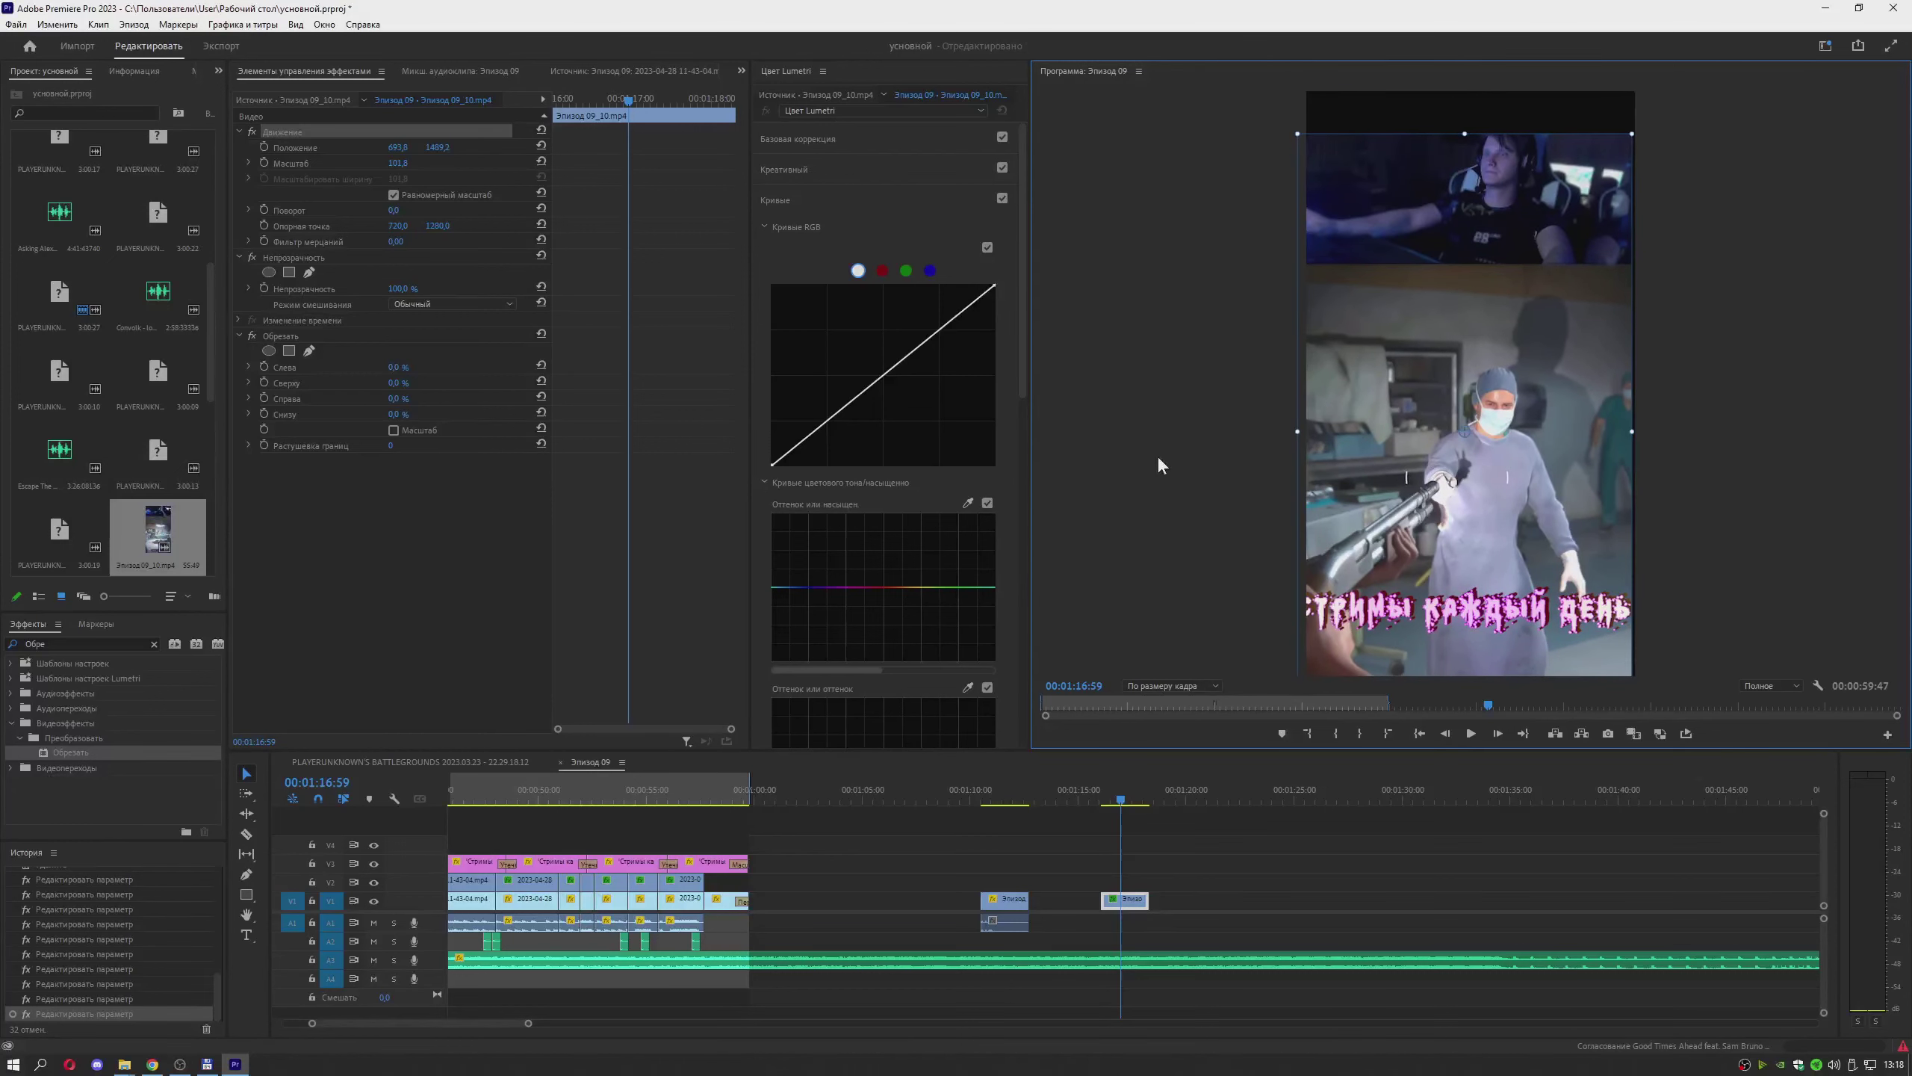
pyautogui.click(364, 339)
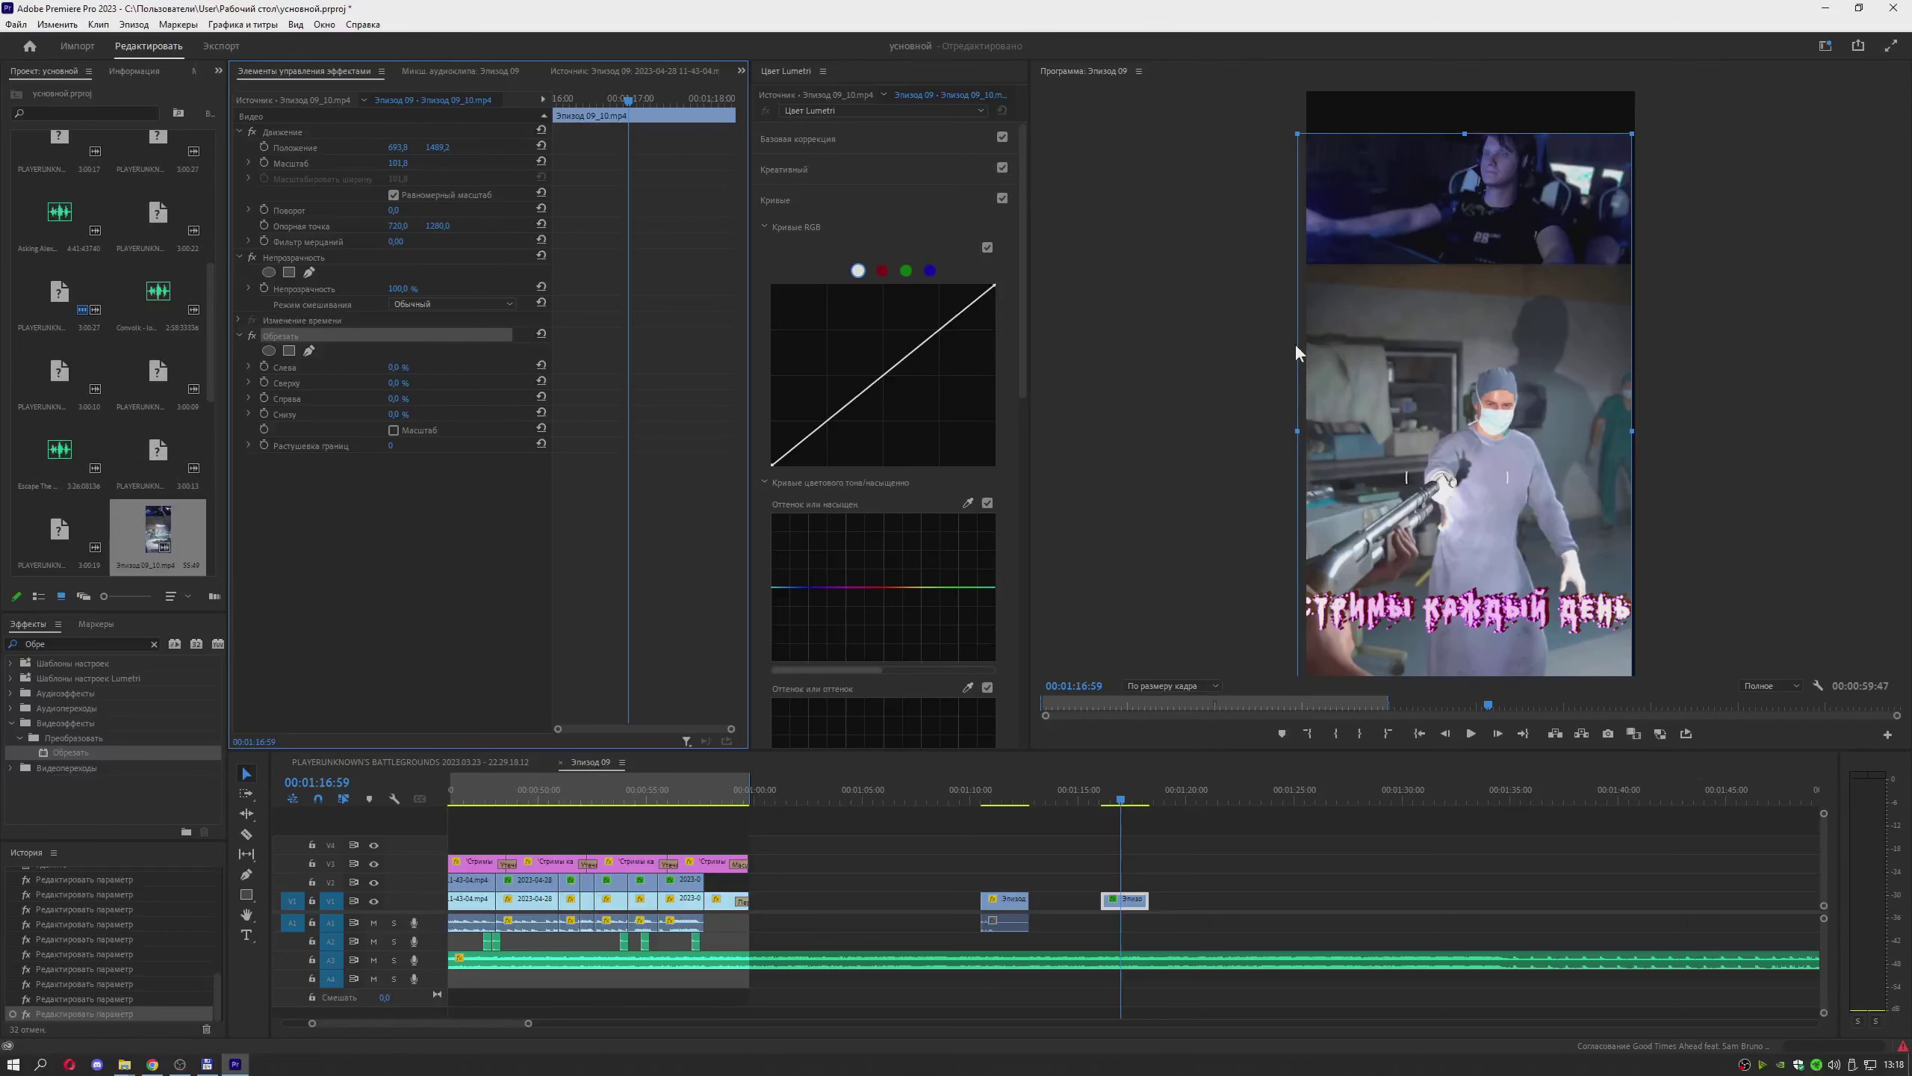
pyautogui.click(1260, 400)
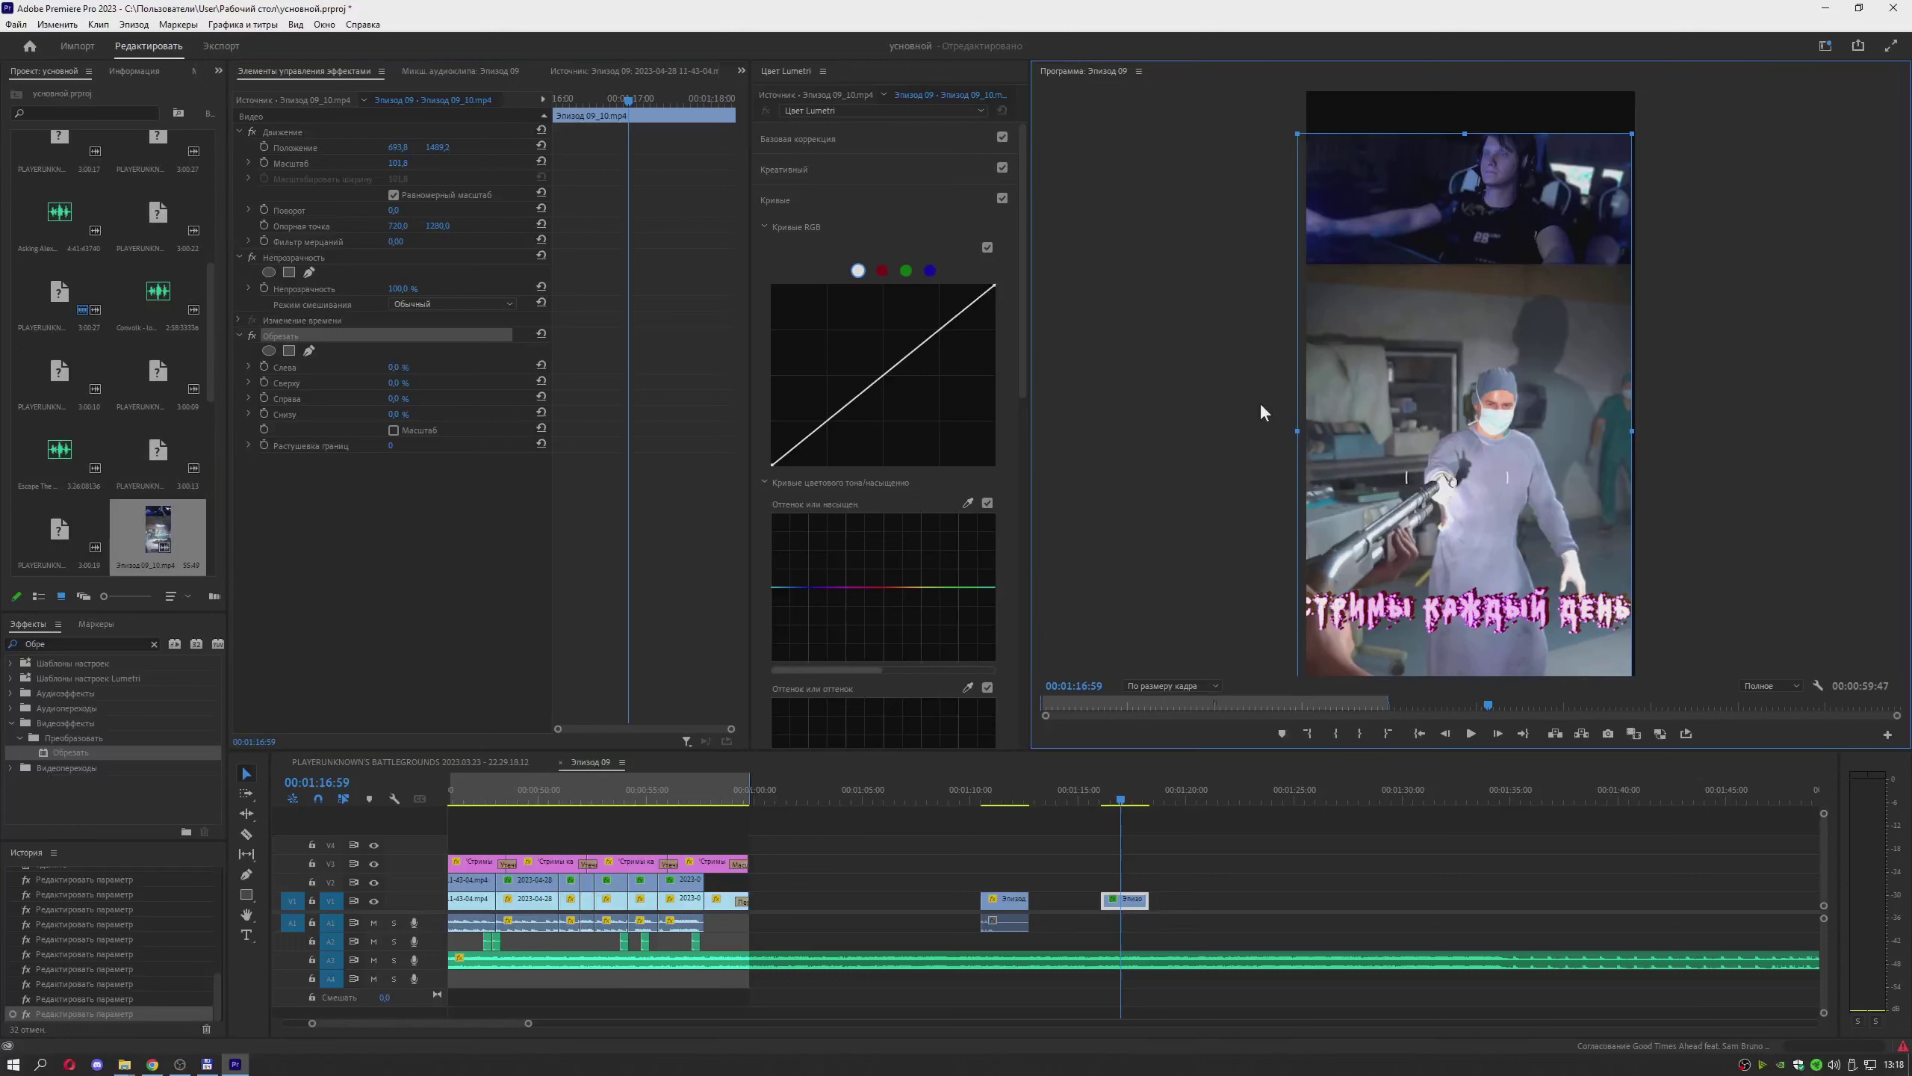
pyautogui.click(1452, 392)
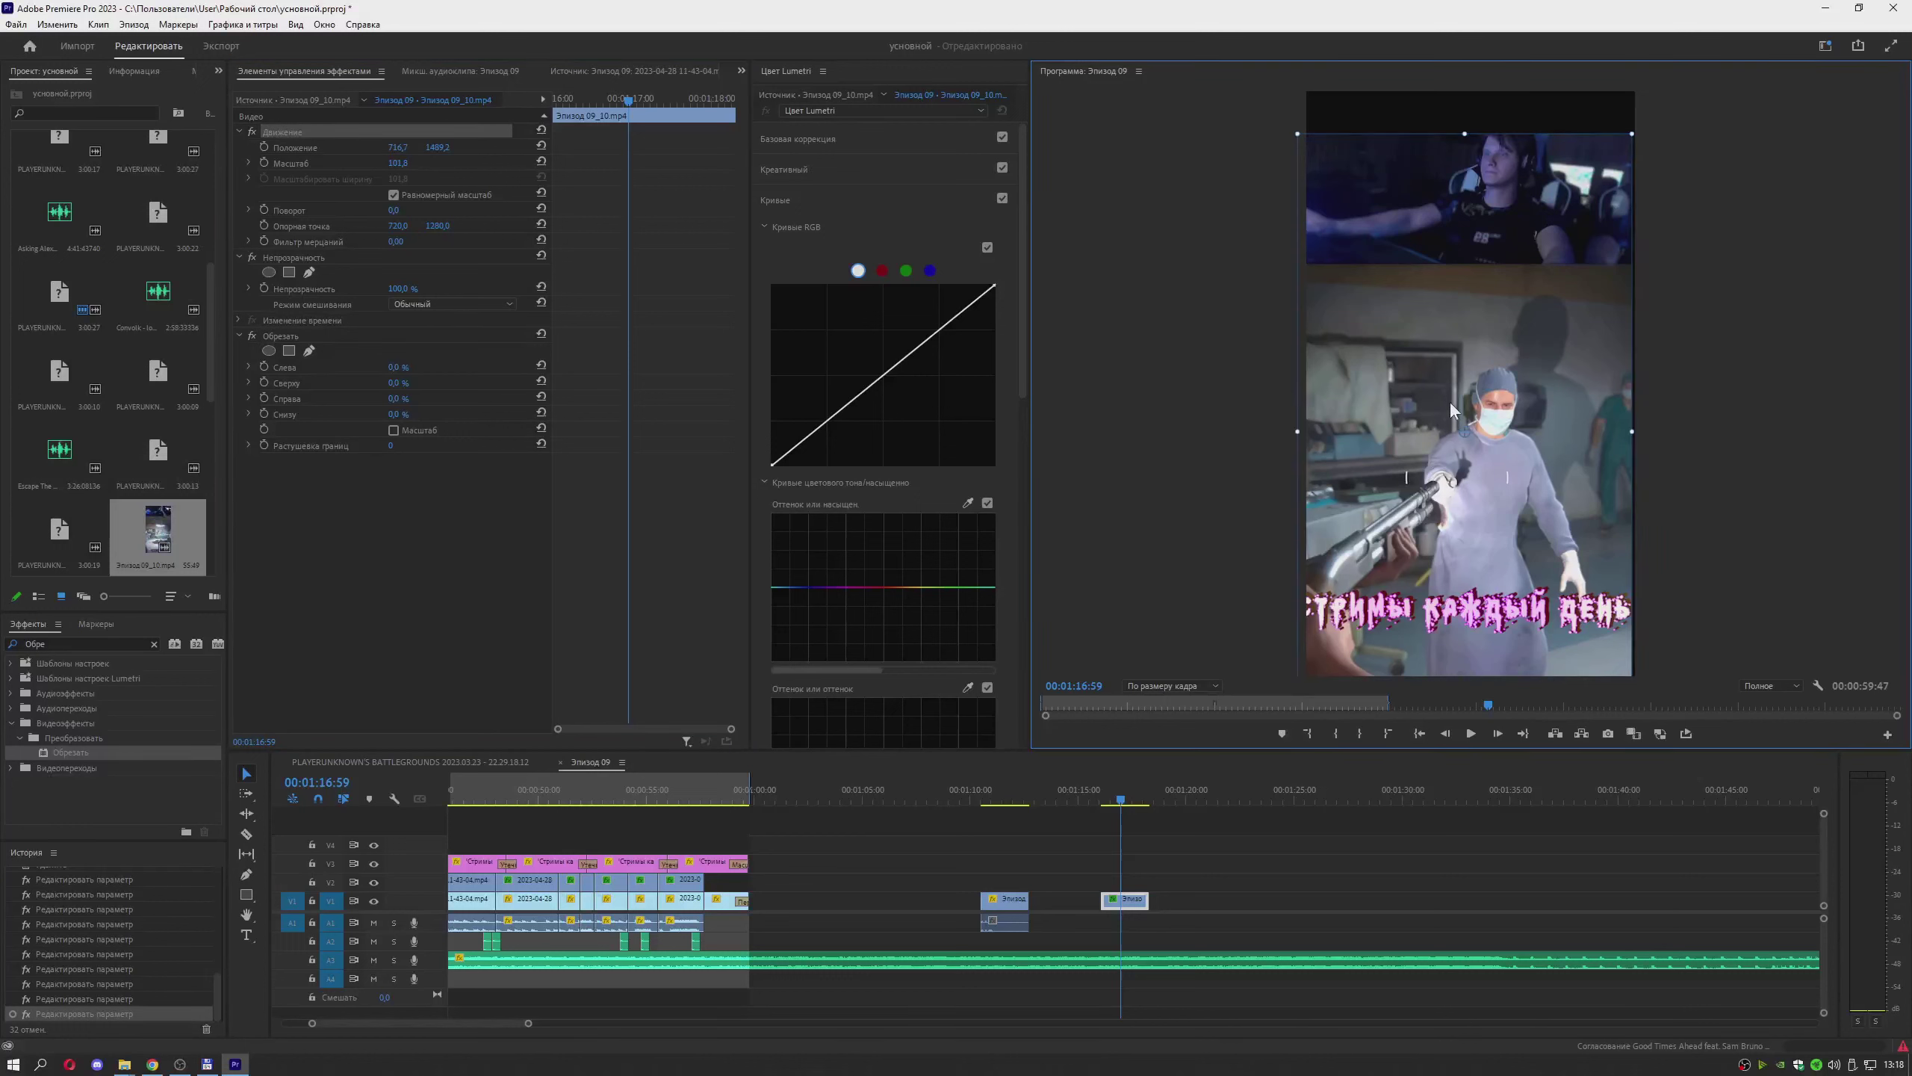
pyautogui.moveTo(1449, 401); pyautogui.dragTo(1413, 386)
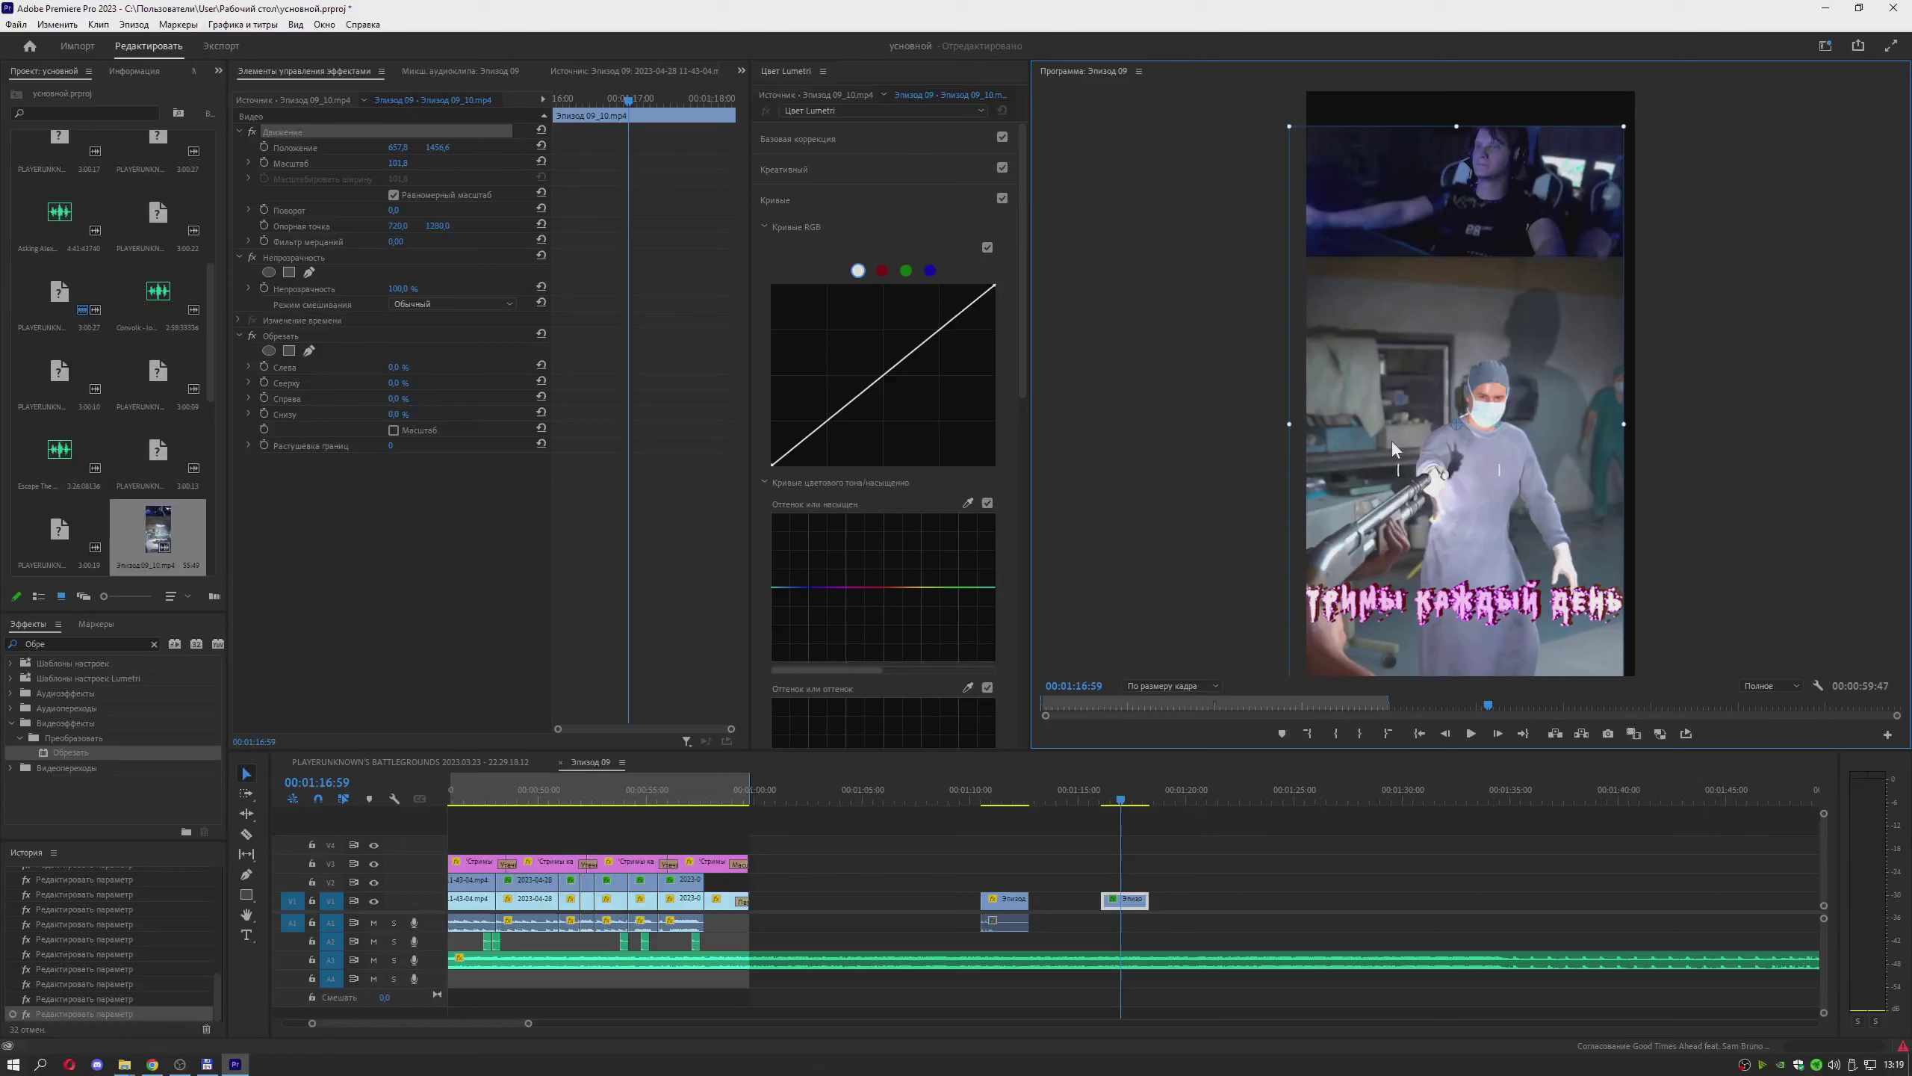
# Delete both Эпизод 09_10 segments and place PLAYERUNKNOWN'S BATTLEGROUNDS 2023.04.24 - 21.26.02.01.mp4 from Total Commander on the first video track at about 01:11
pyautogui.moveTo(1205, 877); pyautogui.dragTo(998, 923)
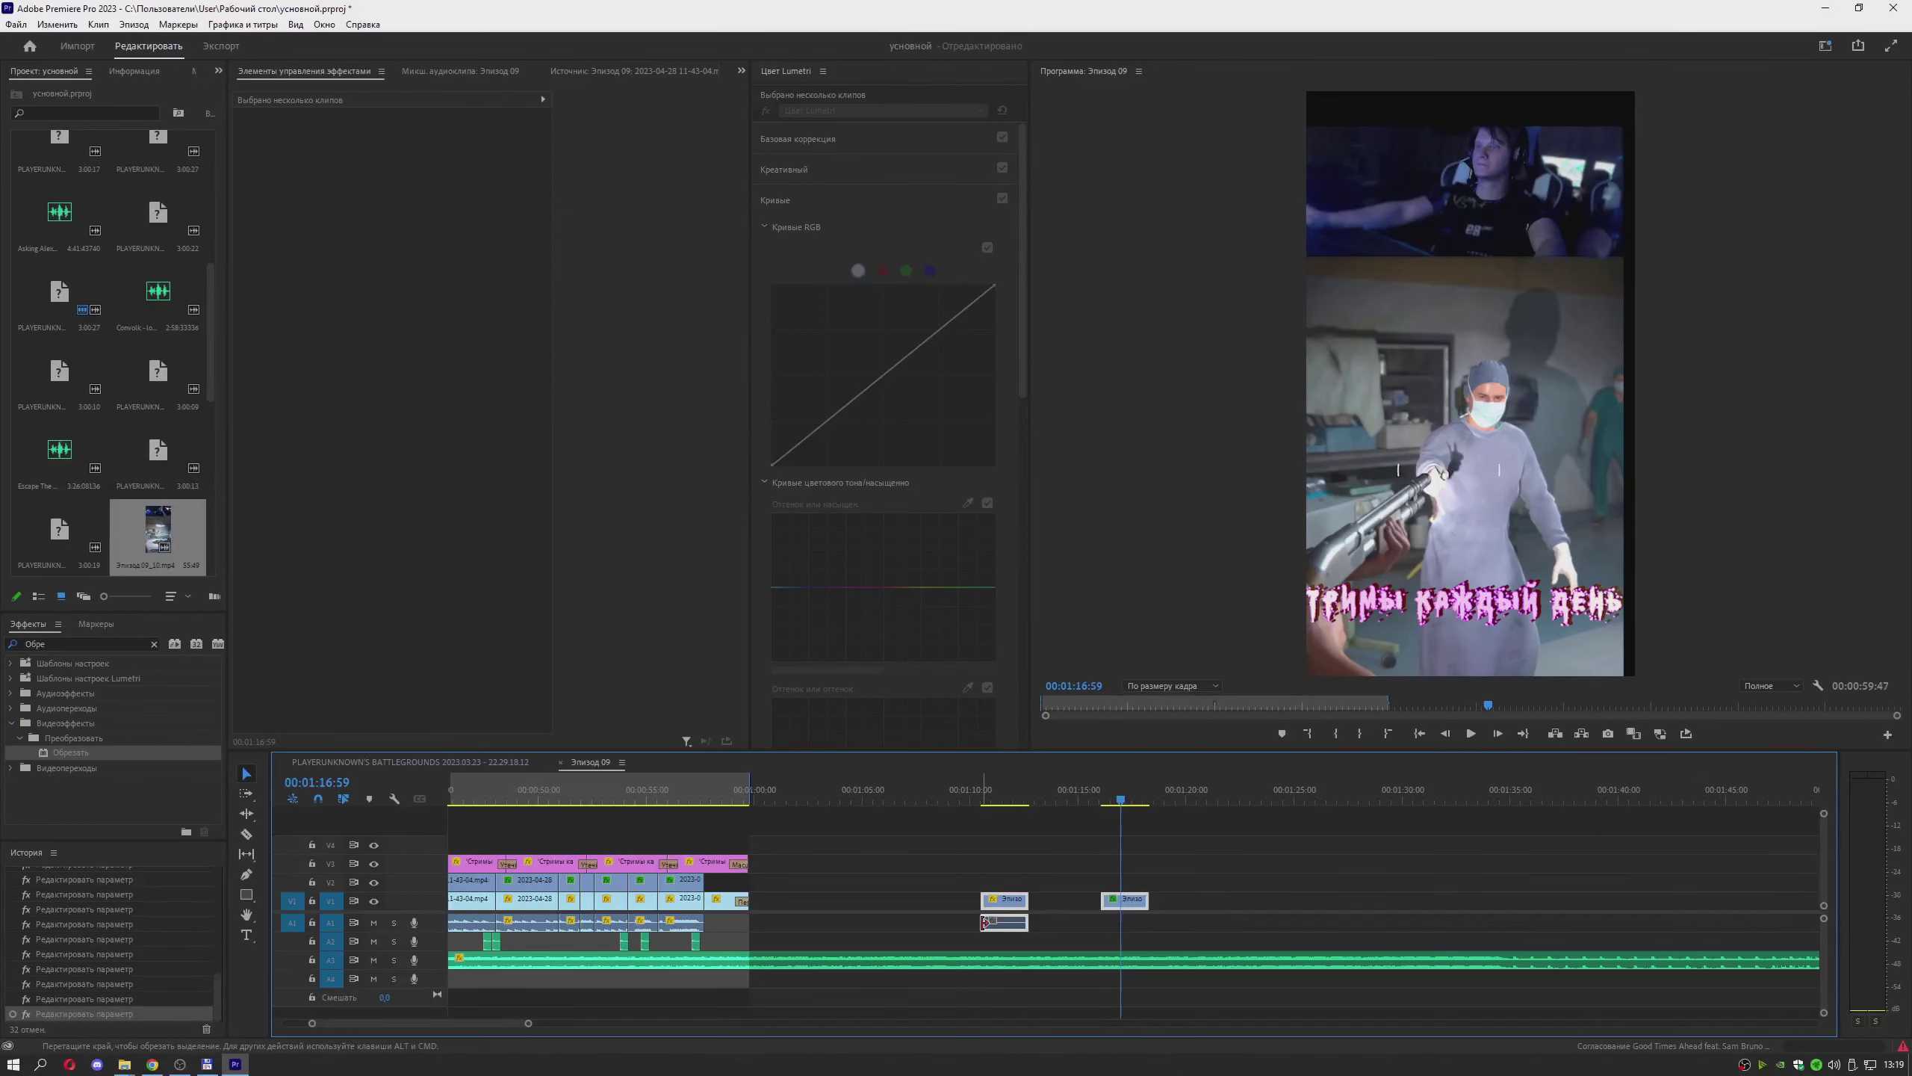
pyautogui.press('Delete')
pyautogui.click(207, 1064)
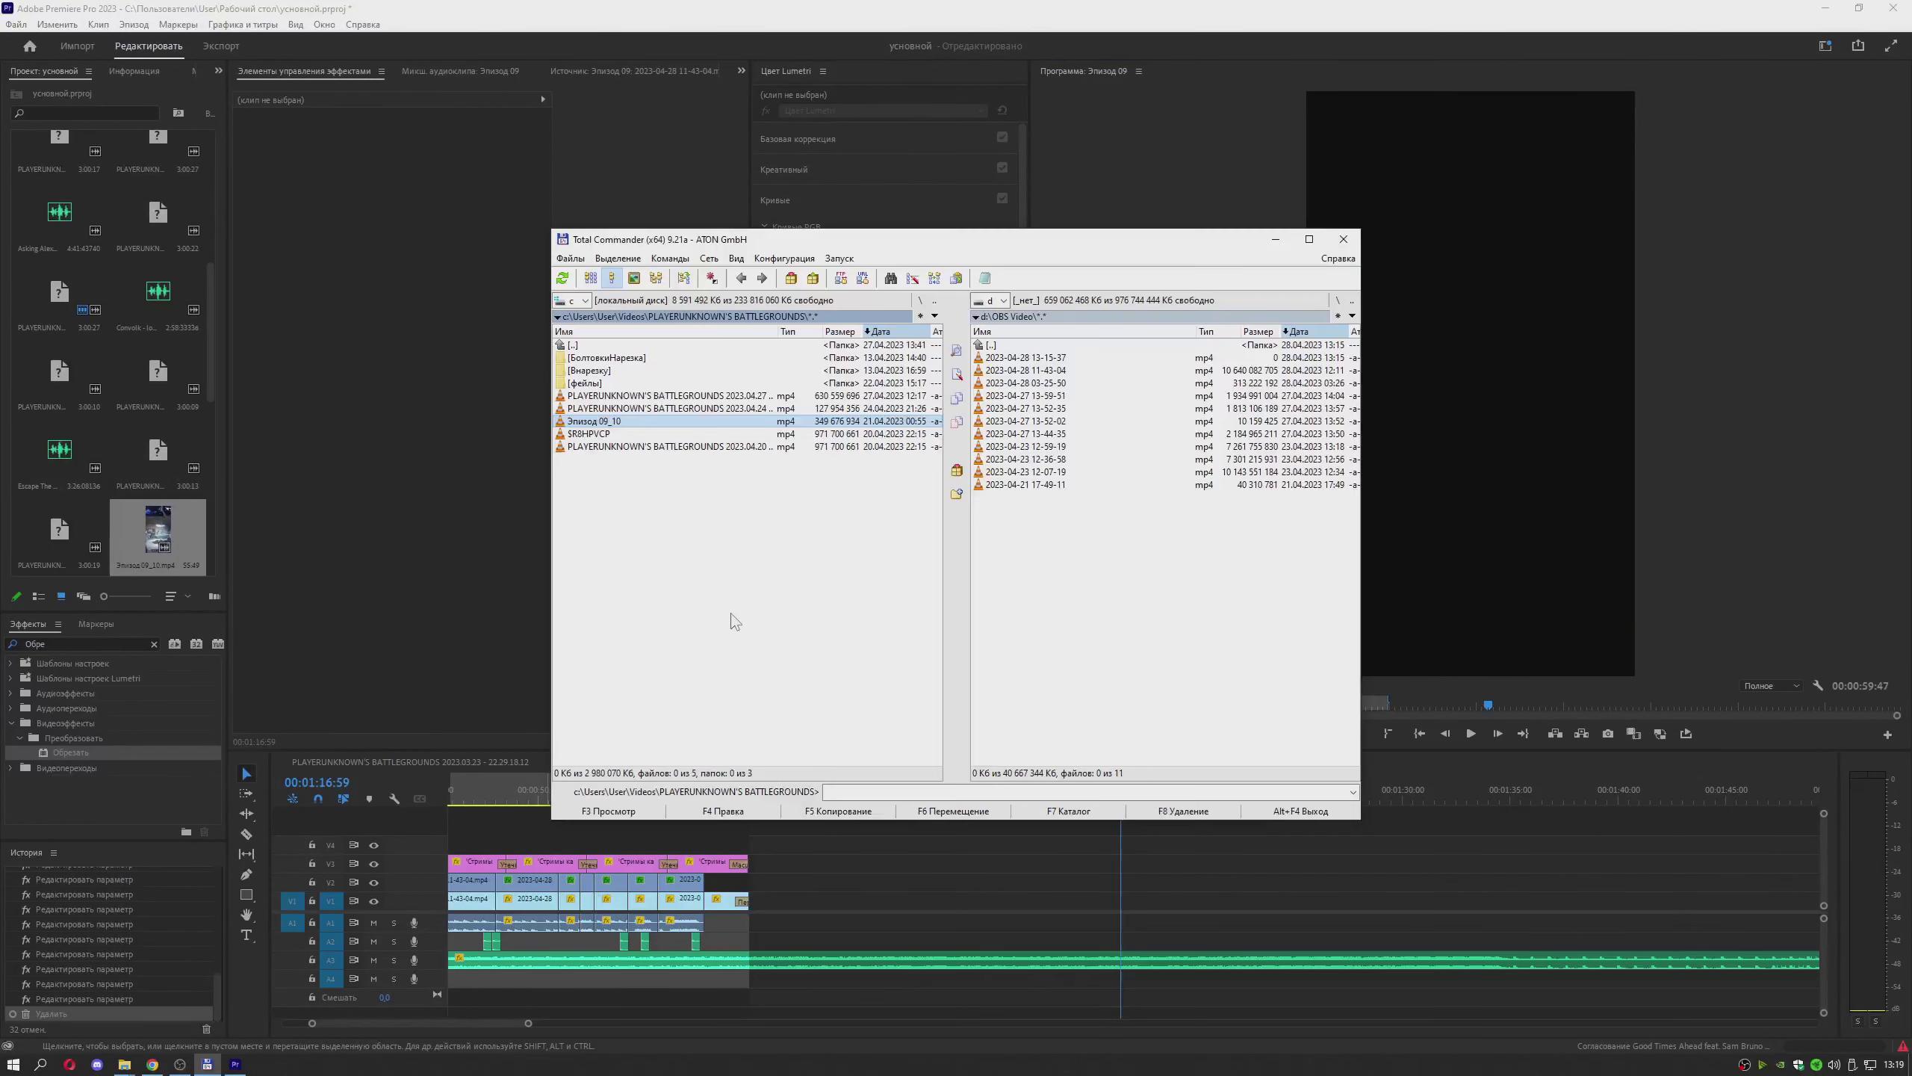
pyautogui.doubleClick(631, 410)
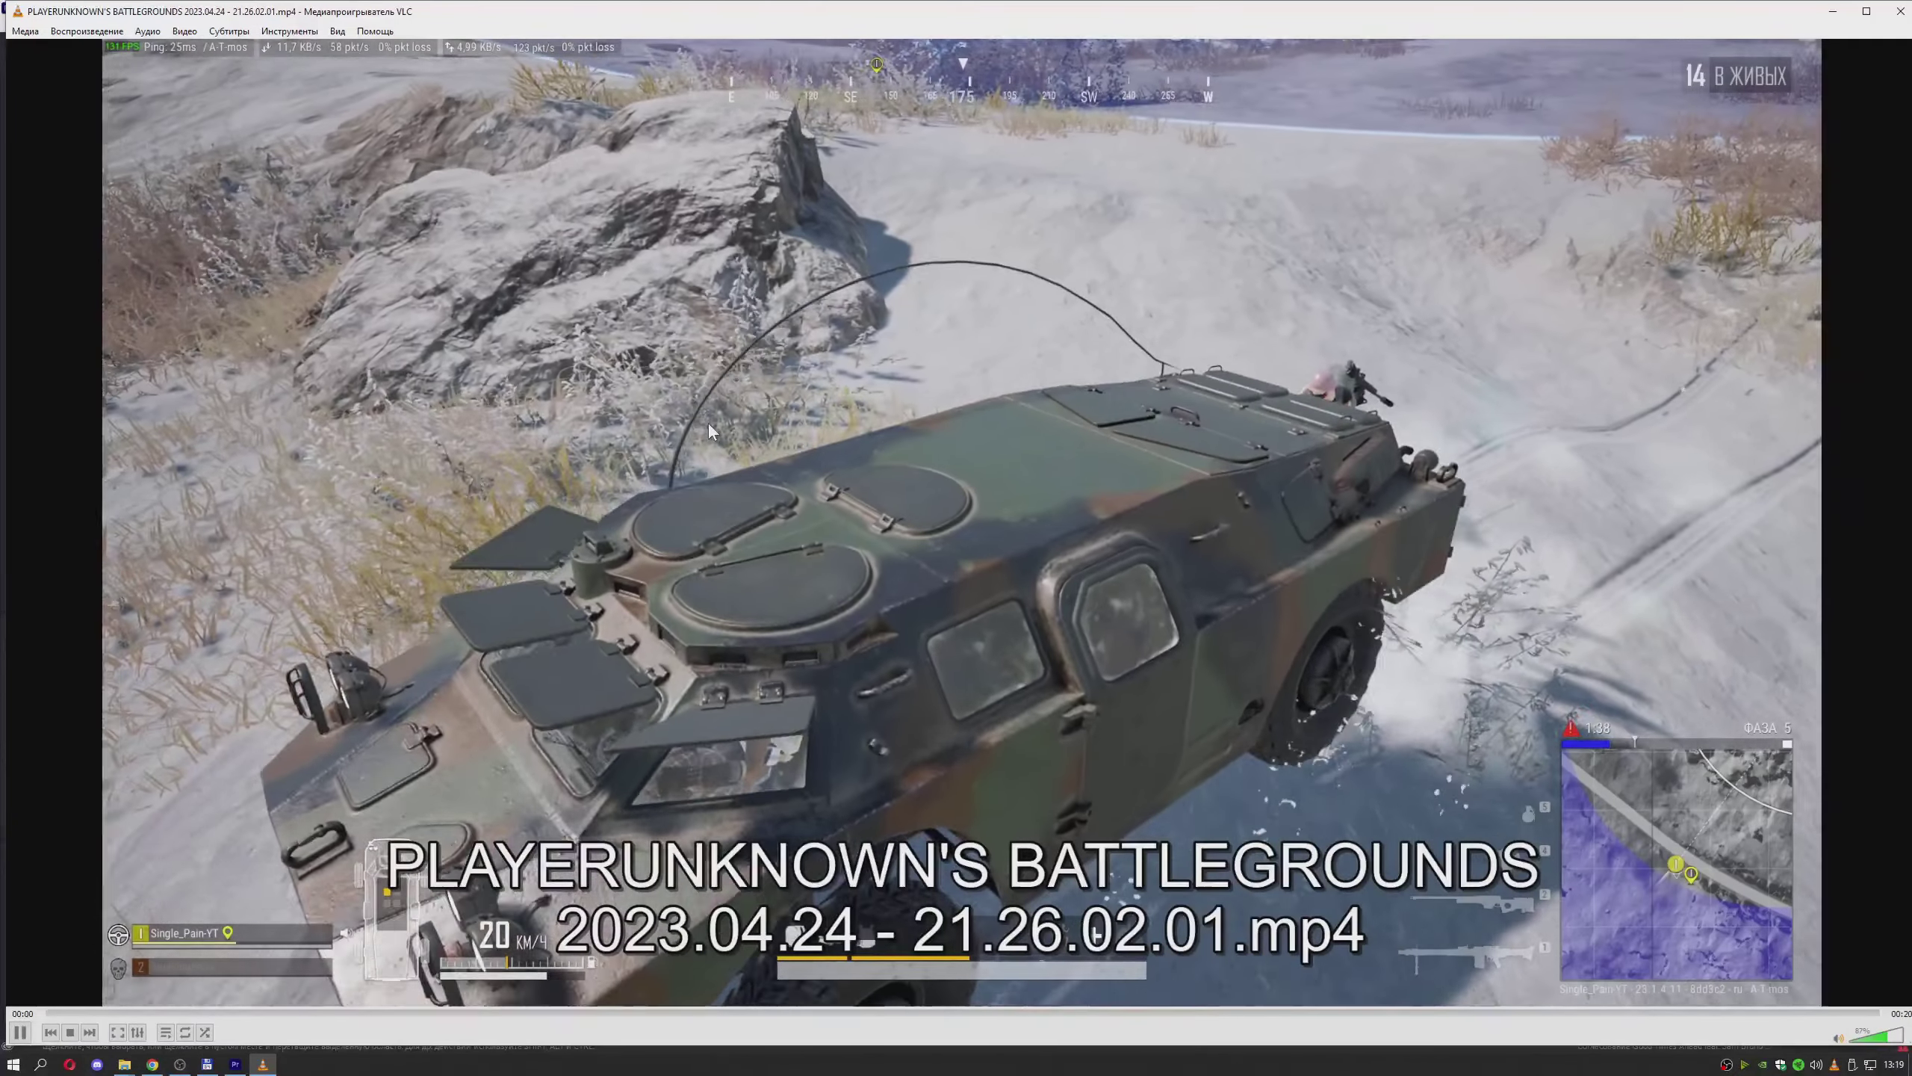
pyautogui.press('space')
pyautogui.hotkey('alt', 'F4')
pyautogui.moveTo(705, 409); pyautogui.dragTo(998, 896)
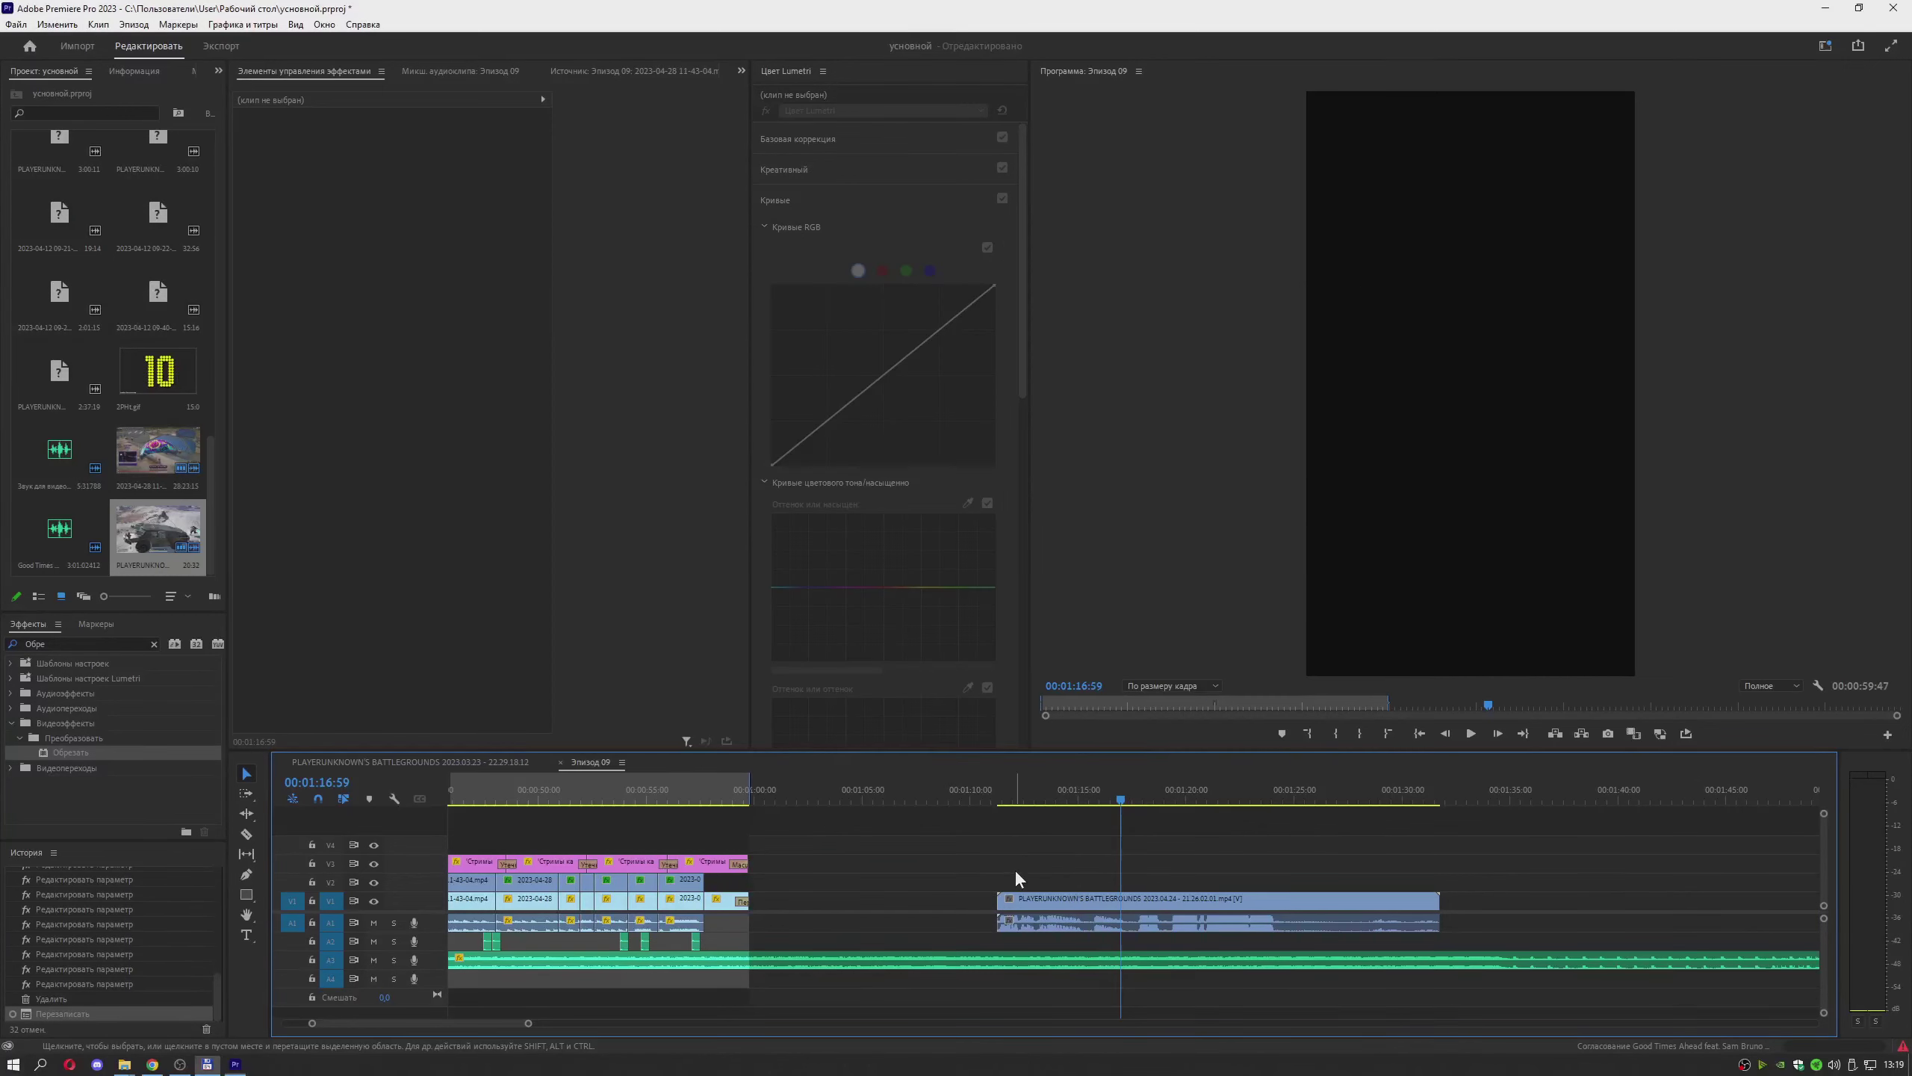
# Move the new gameplay clip's picture slightly down in the frame, working at about 01:15:51
pyautogui.click(1091, 790)
pyautogui.press('space')
pyautogui.moveTo(1459, 469)
pyautogui.mouseDown()
pyautogui.moveTo(1469, 549)
pyautogui.moveTo(1464, 502)
pyautogui.mouseUp()
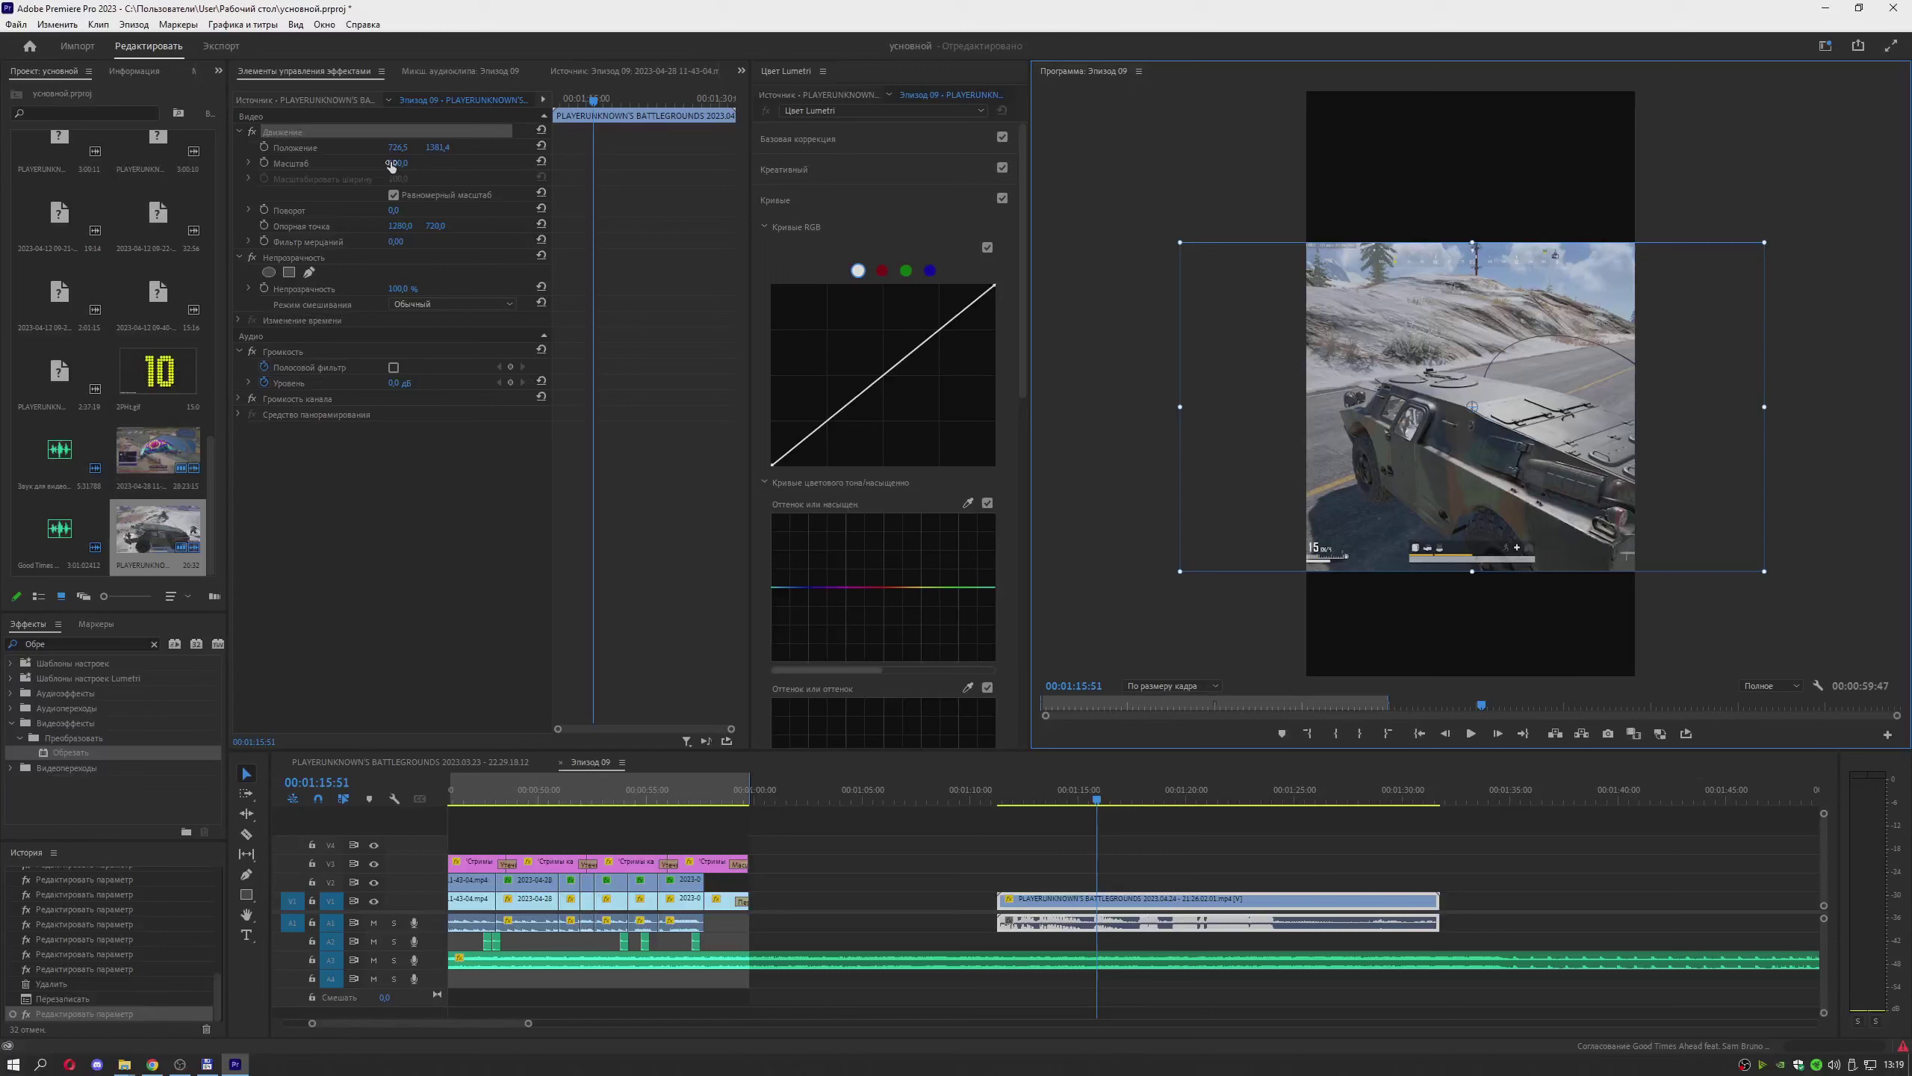
# Try scales of 275, 165 and 155 for the gameplay clip
pyautogui.click(399, 163)
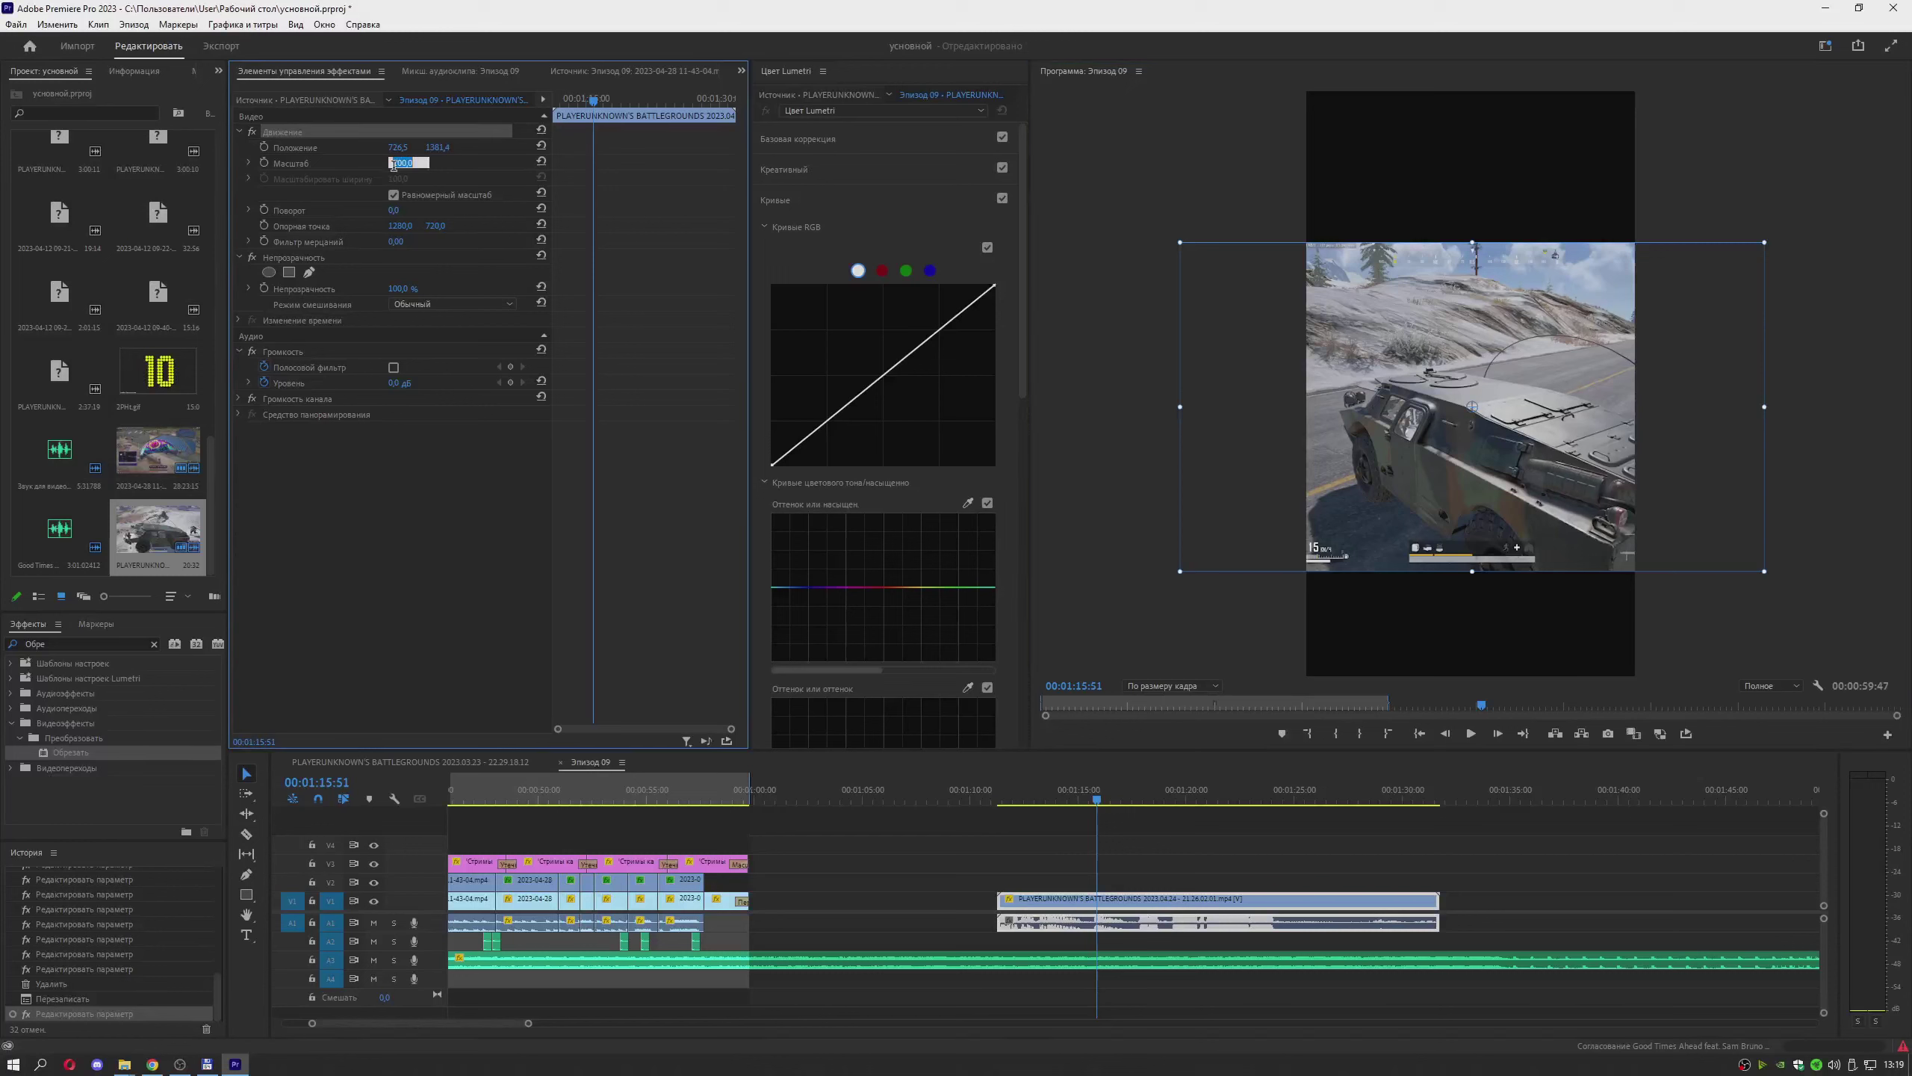
pyautogui.write('275')
pyautogui.press('Return')
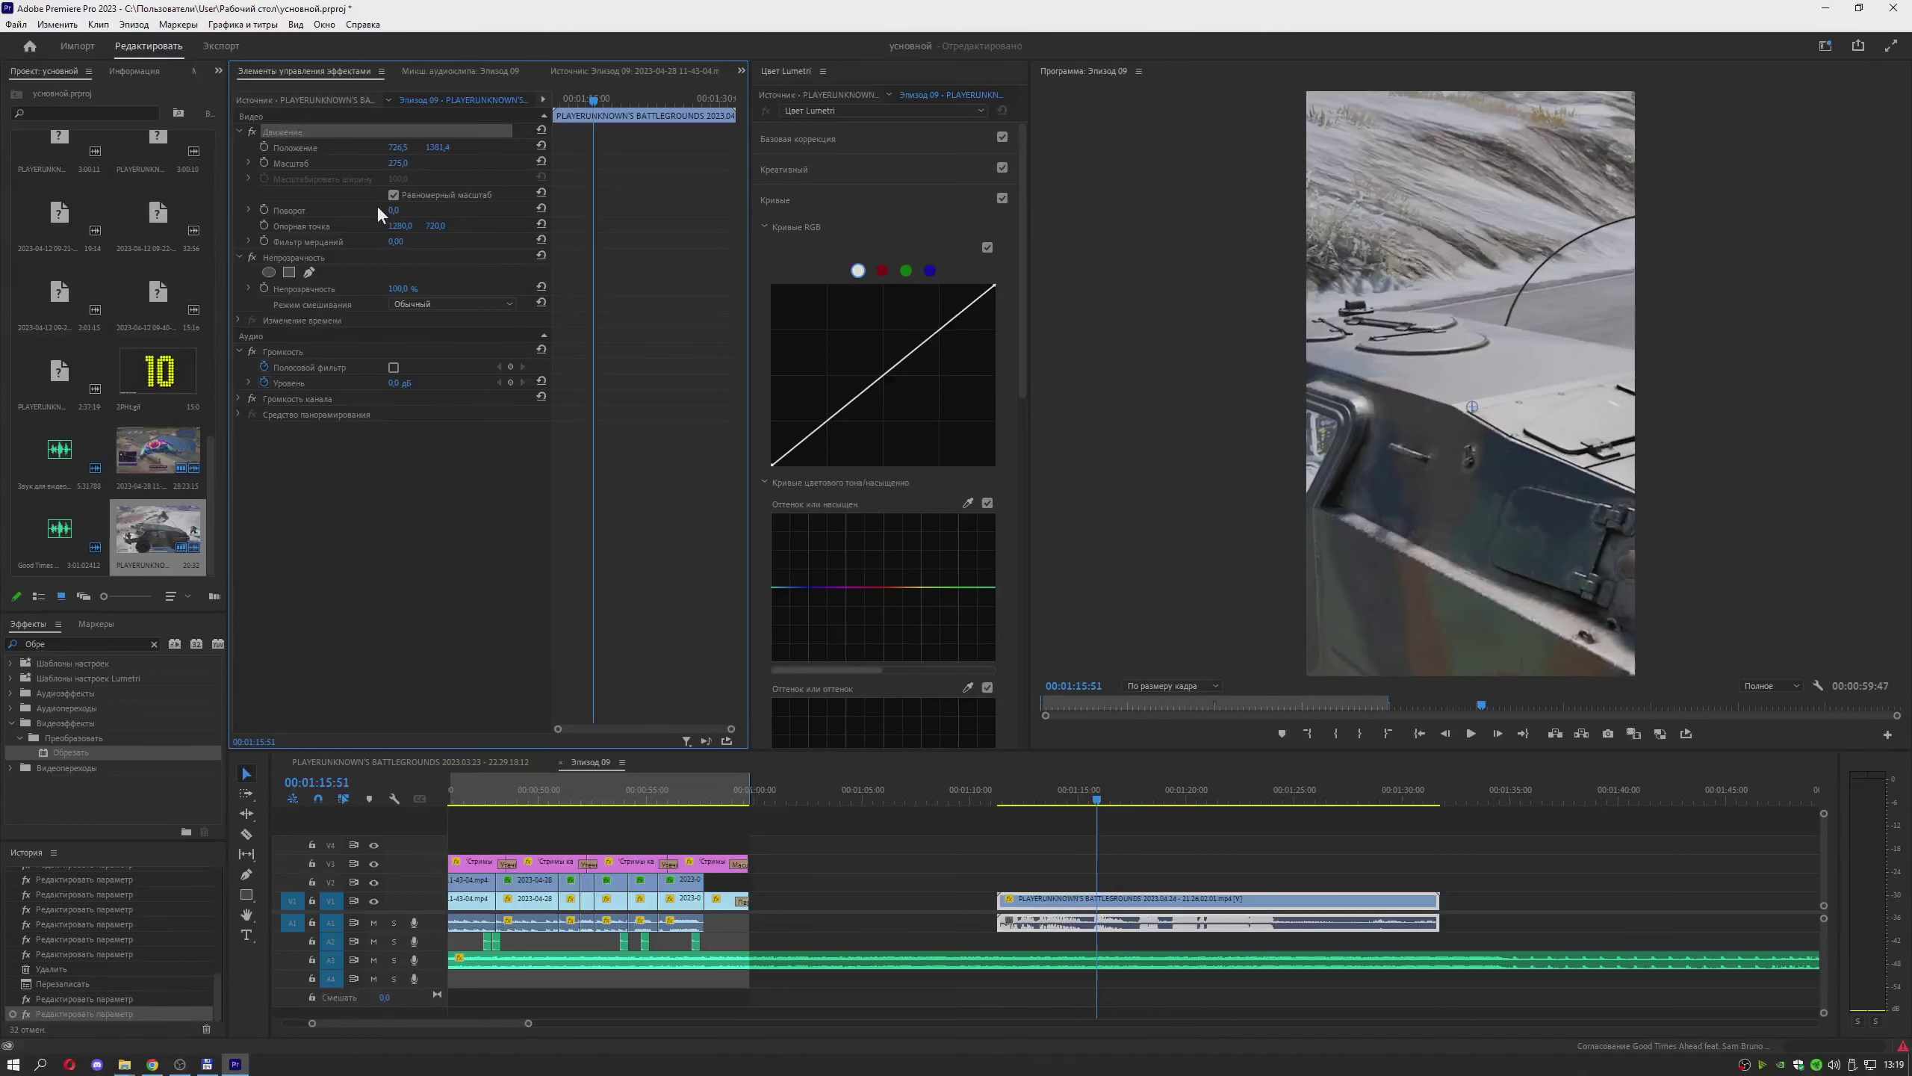
pyautogui.click(409, 161)
pyautogui.write('165')
pyautogui.press('Return')
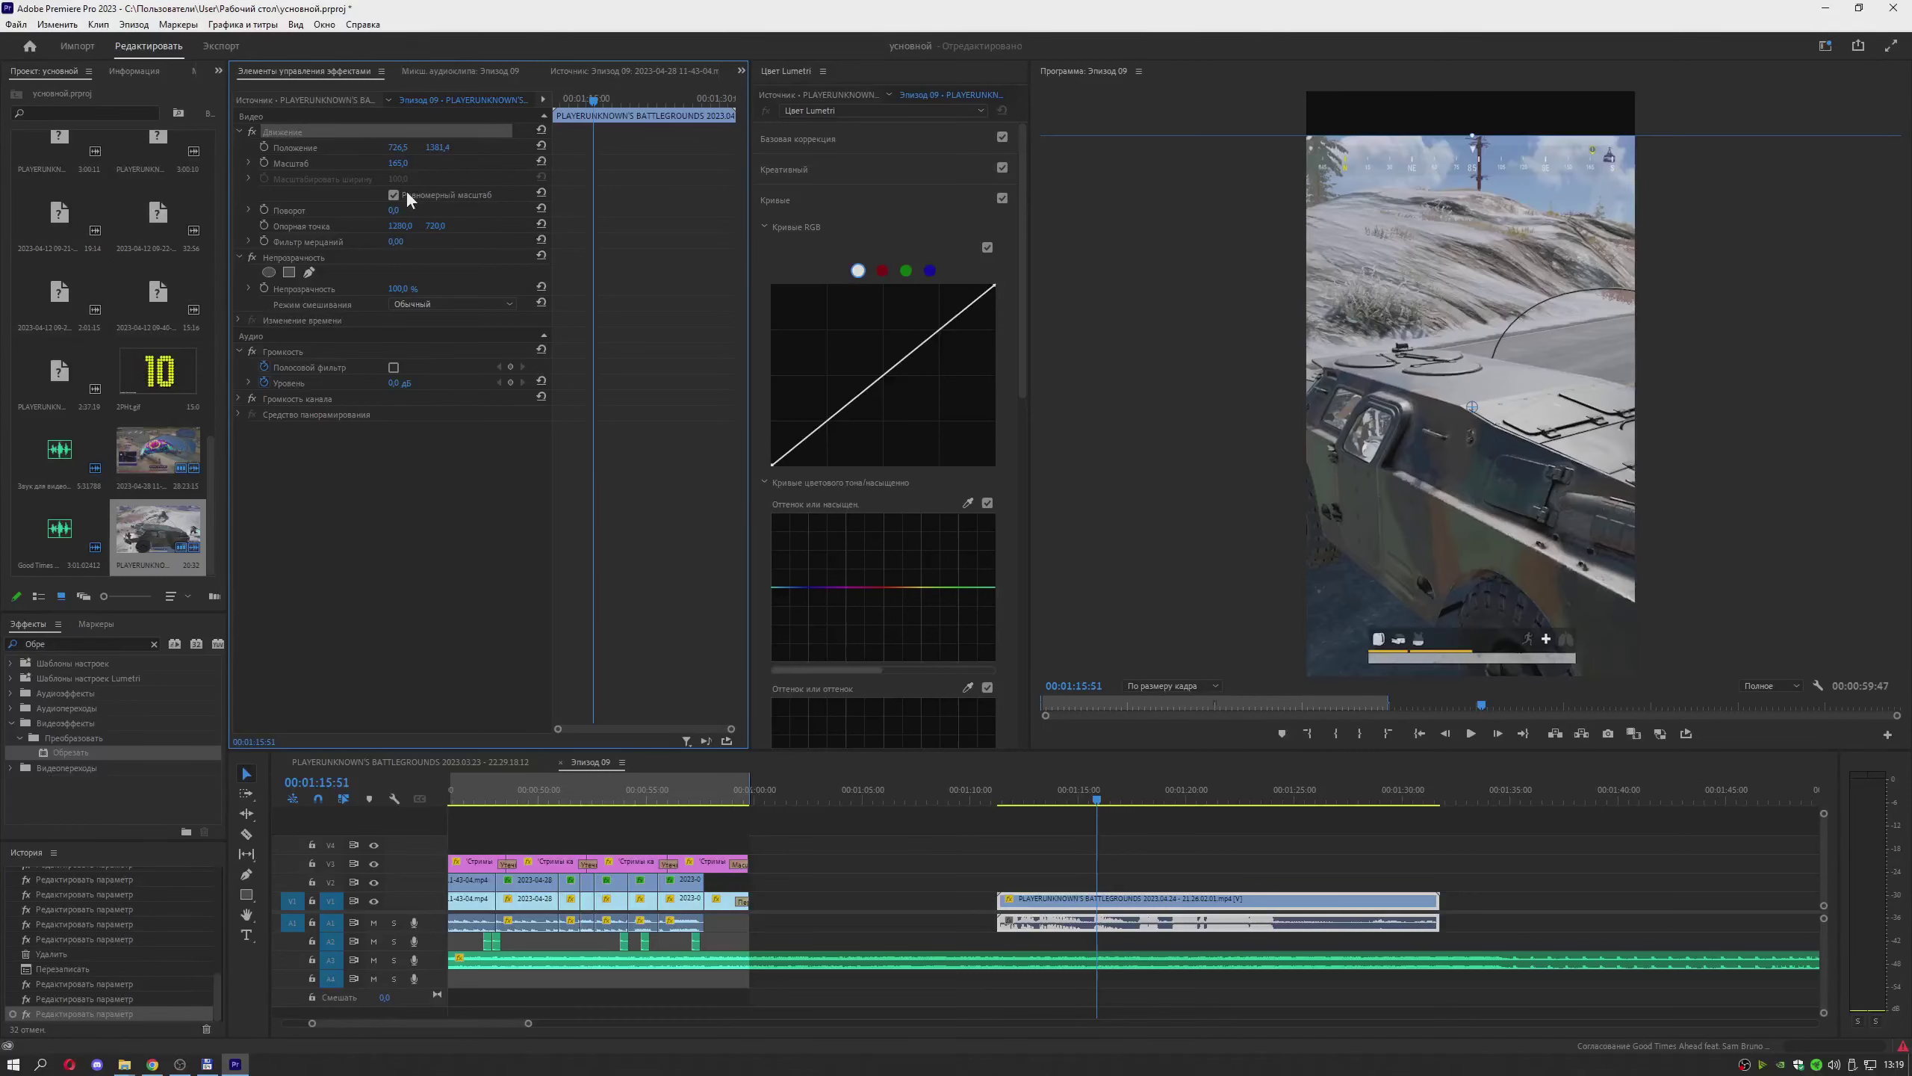
pyautogui.click(405, 162)
pyautogui.write('155')
pyautogui.press('Return')
# Set the gameplay clip's scale to 135, move its lower edge to the frame's bottom and set its horizontal position to 720
pyautogui.click(399, 163)
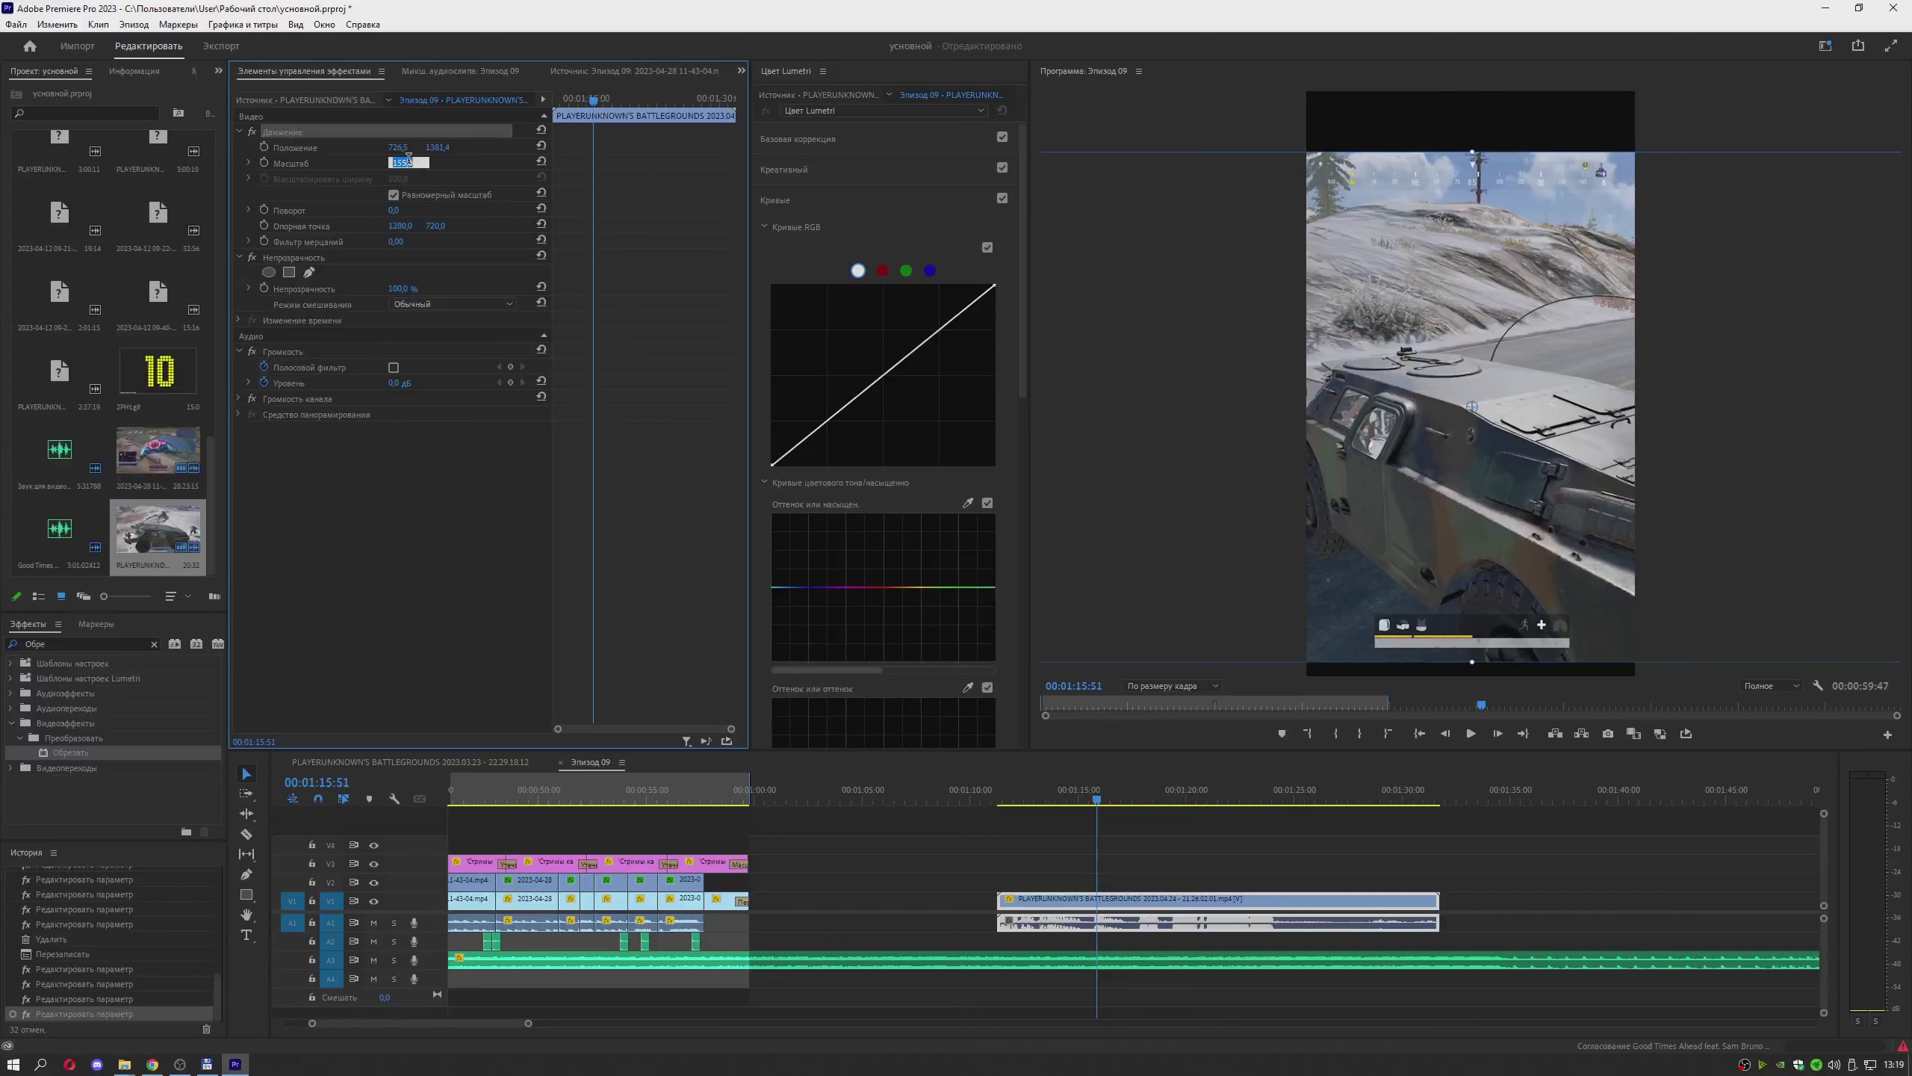
pyautogui.write('135')
pyautogui.press('Return')
pyautogui.moveTo(1452, 419); pyautogui.dragTo(1455, 469)
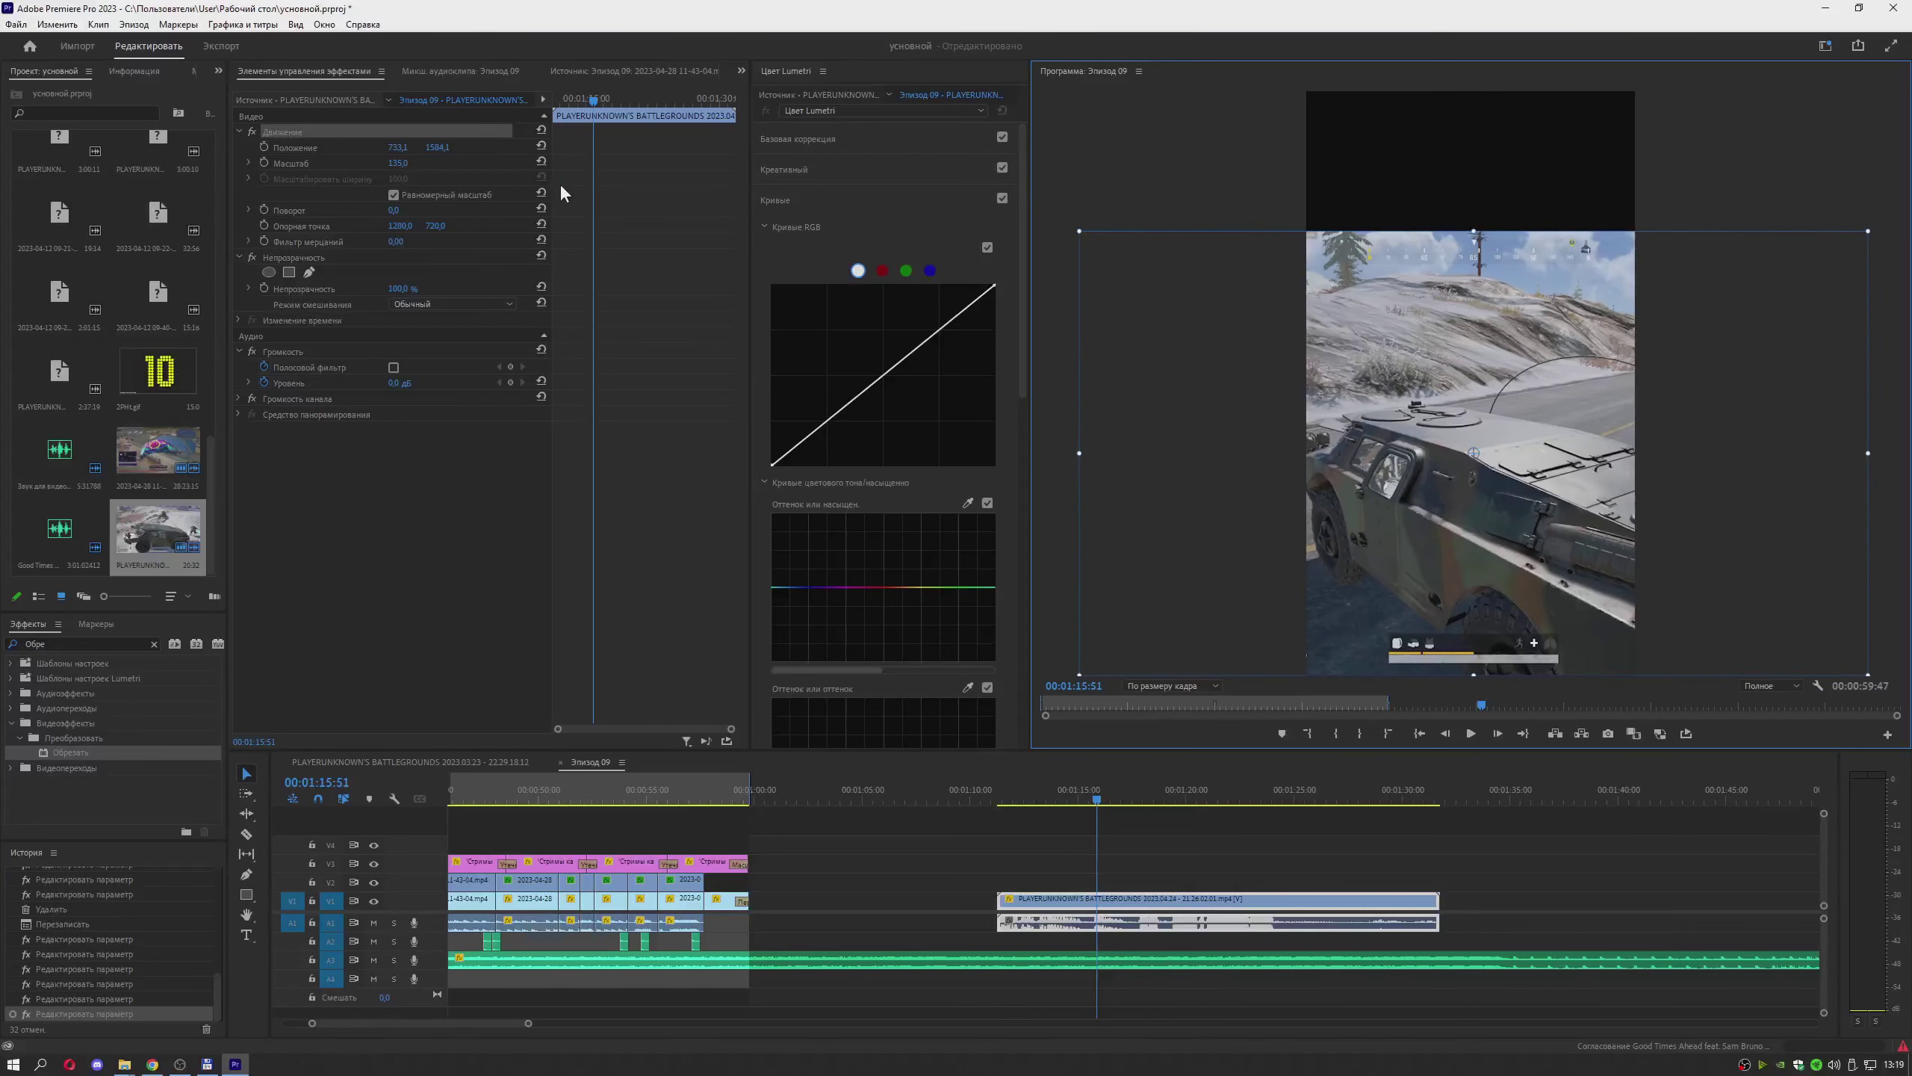
pyautogui.click(393, 149)
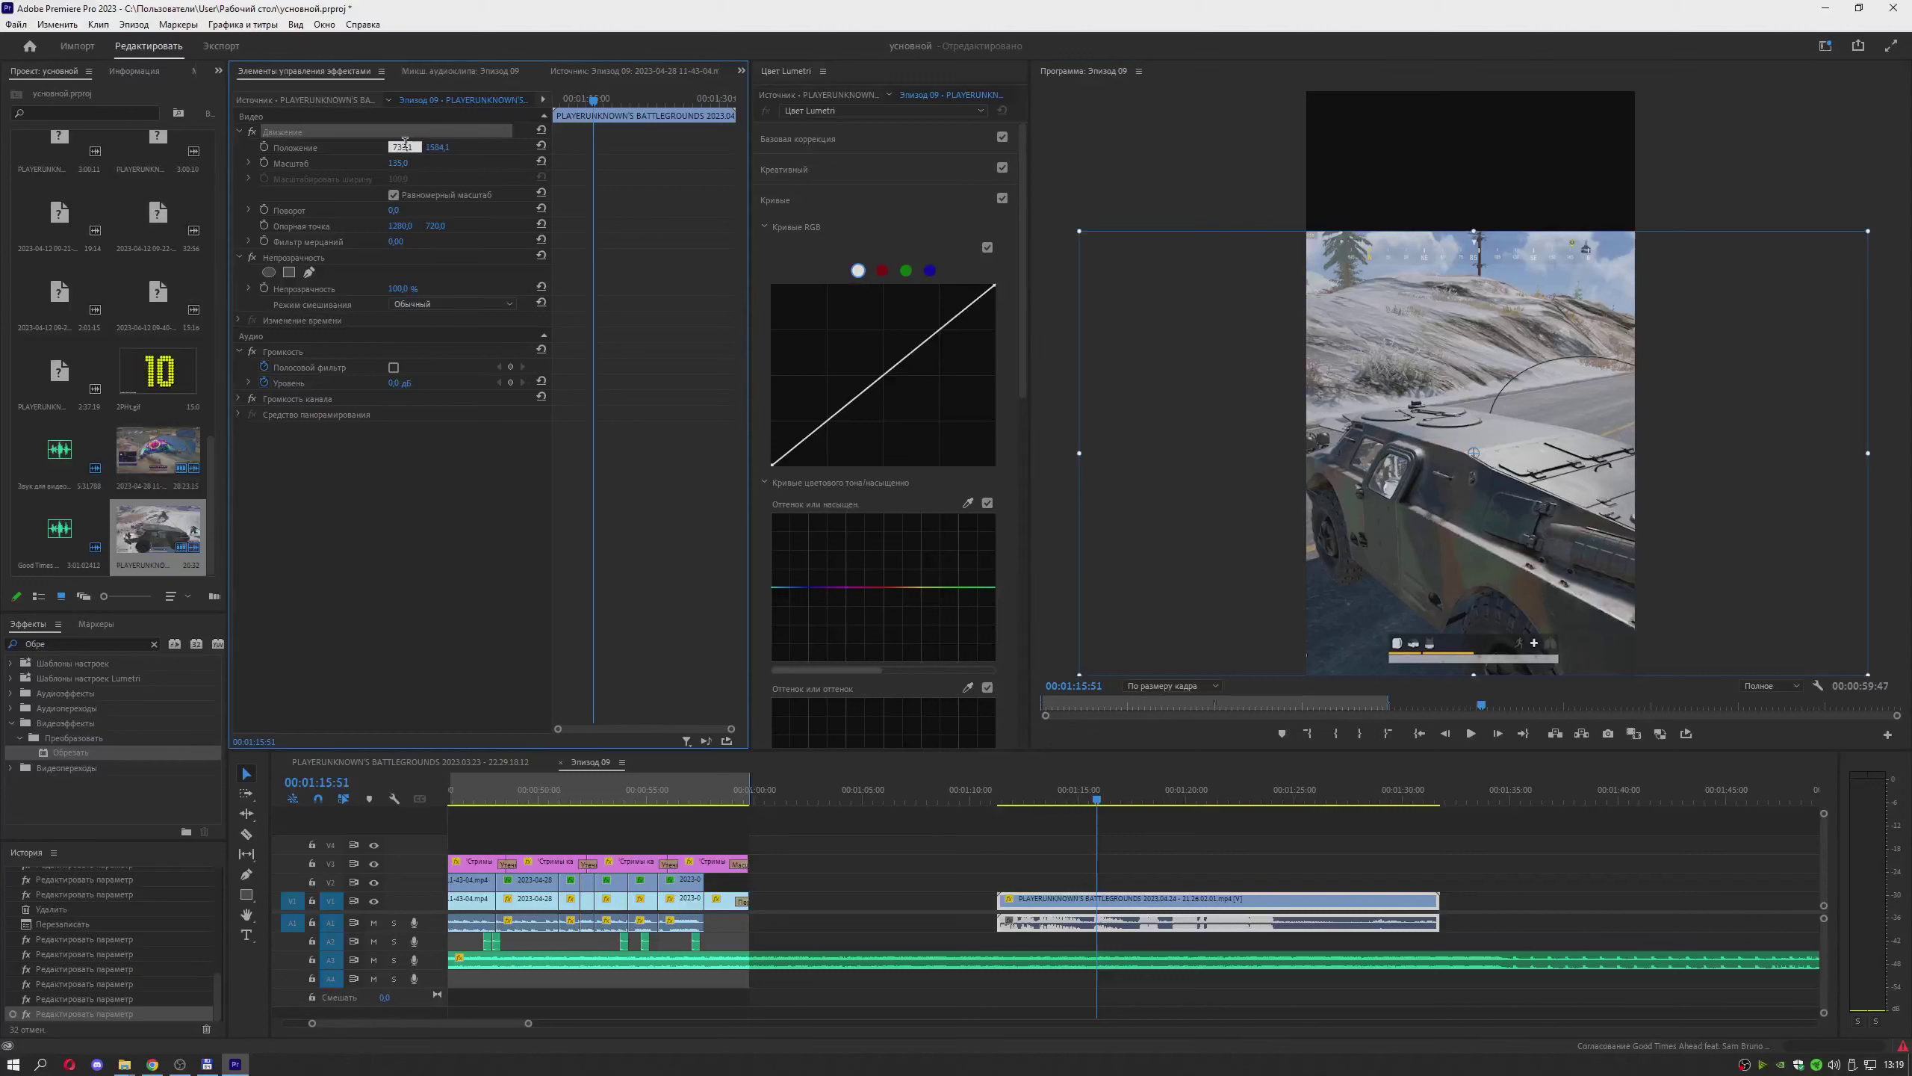
pyautogui.write('720')
pyautogui.press('Return')
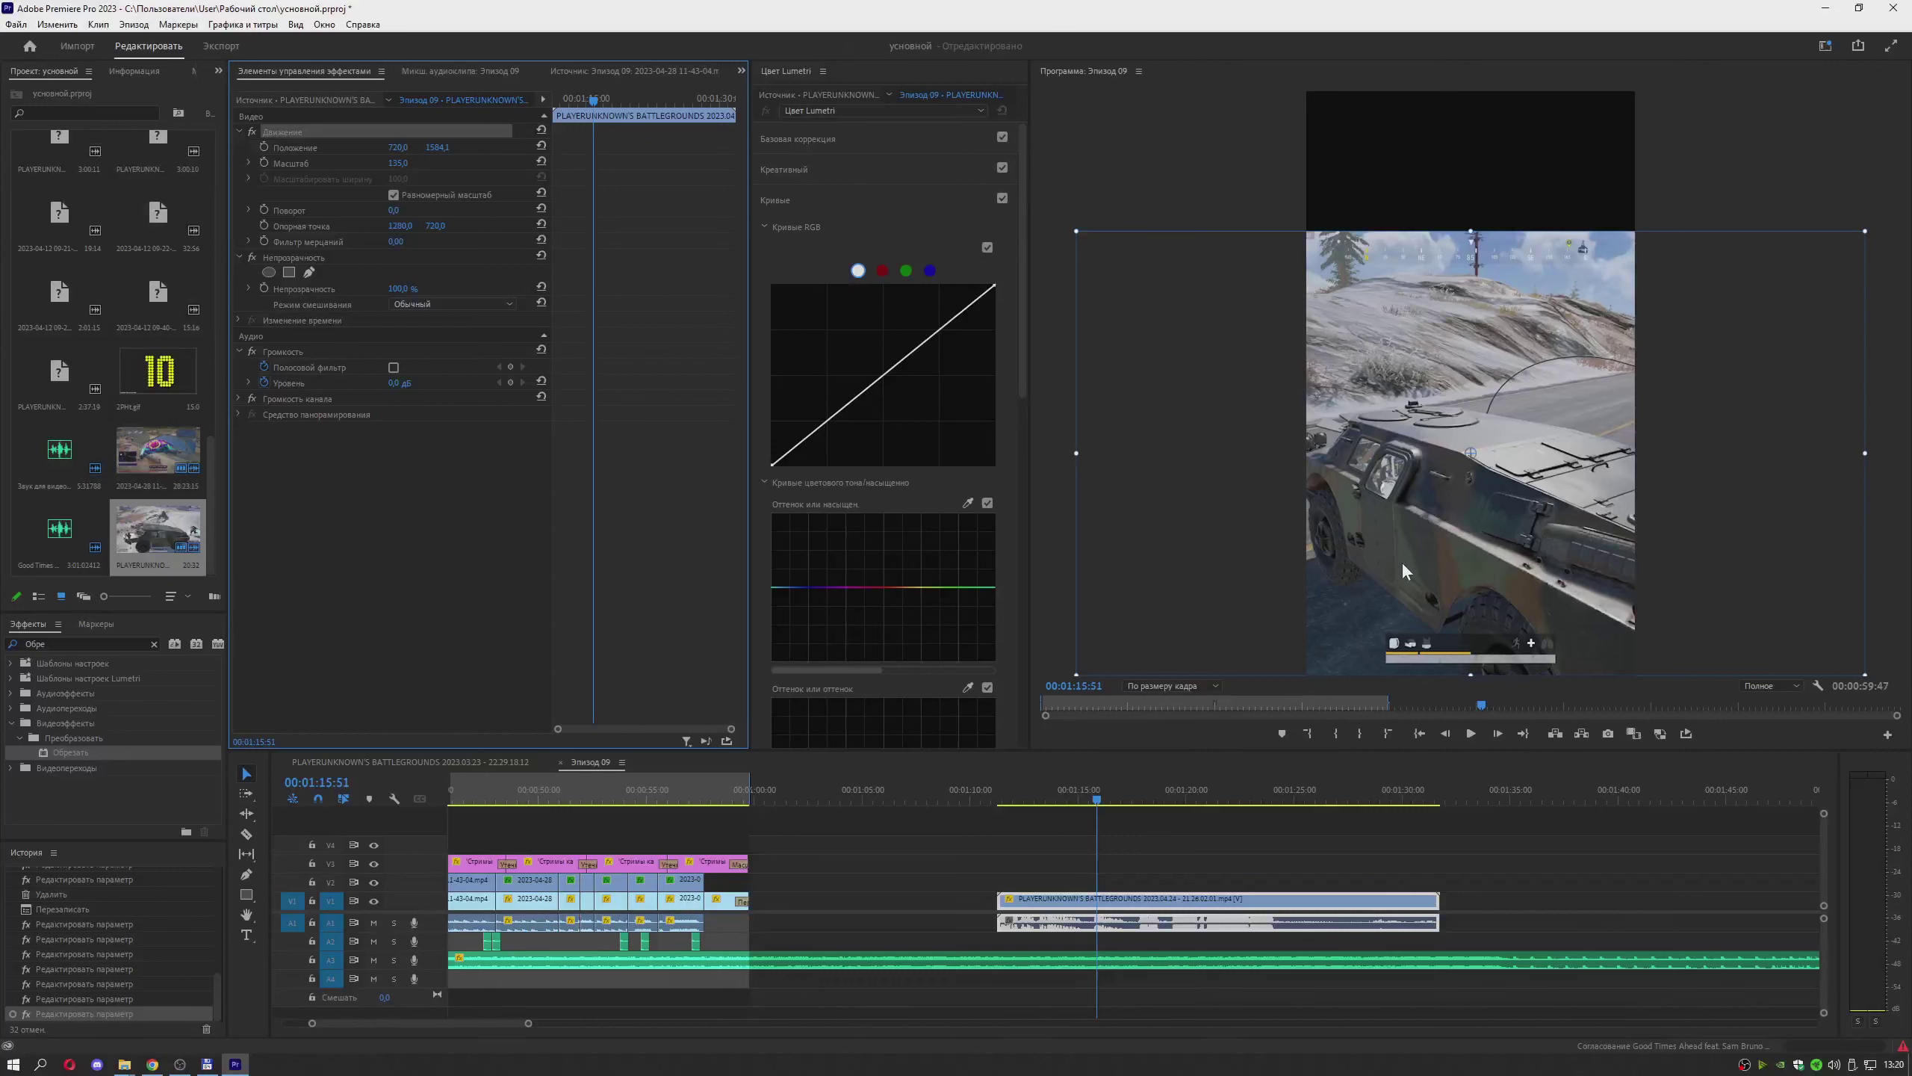
# Cut the gameplay clip at about 01:15:51 and delete the piece after the cut
pyautogui.press('c')
pyautogui.click(1096, 899)
pyautogui.press('space')
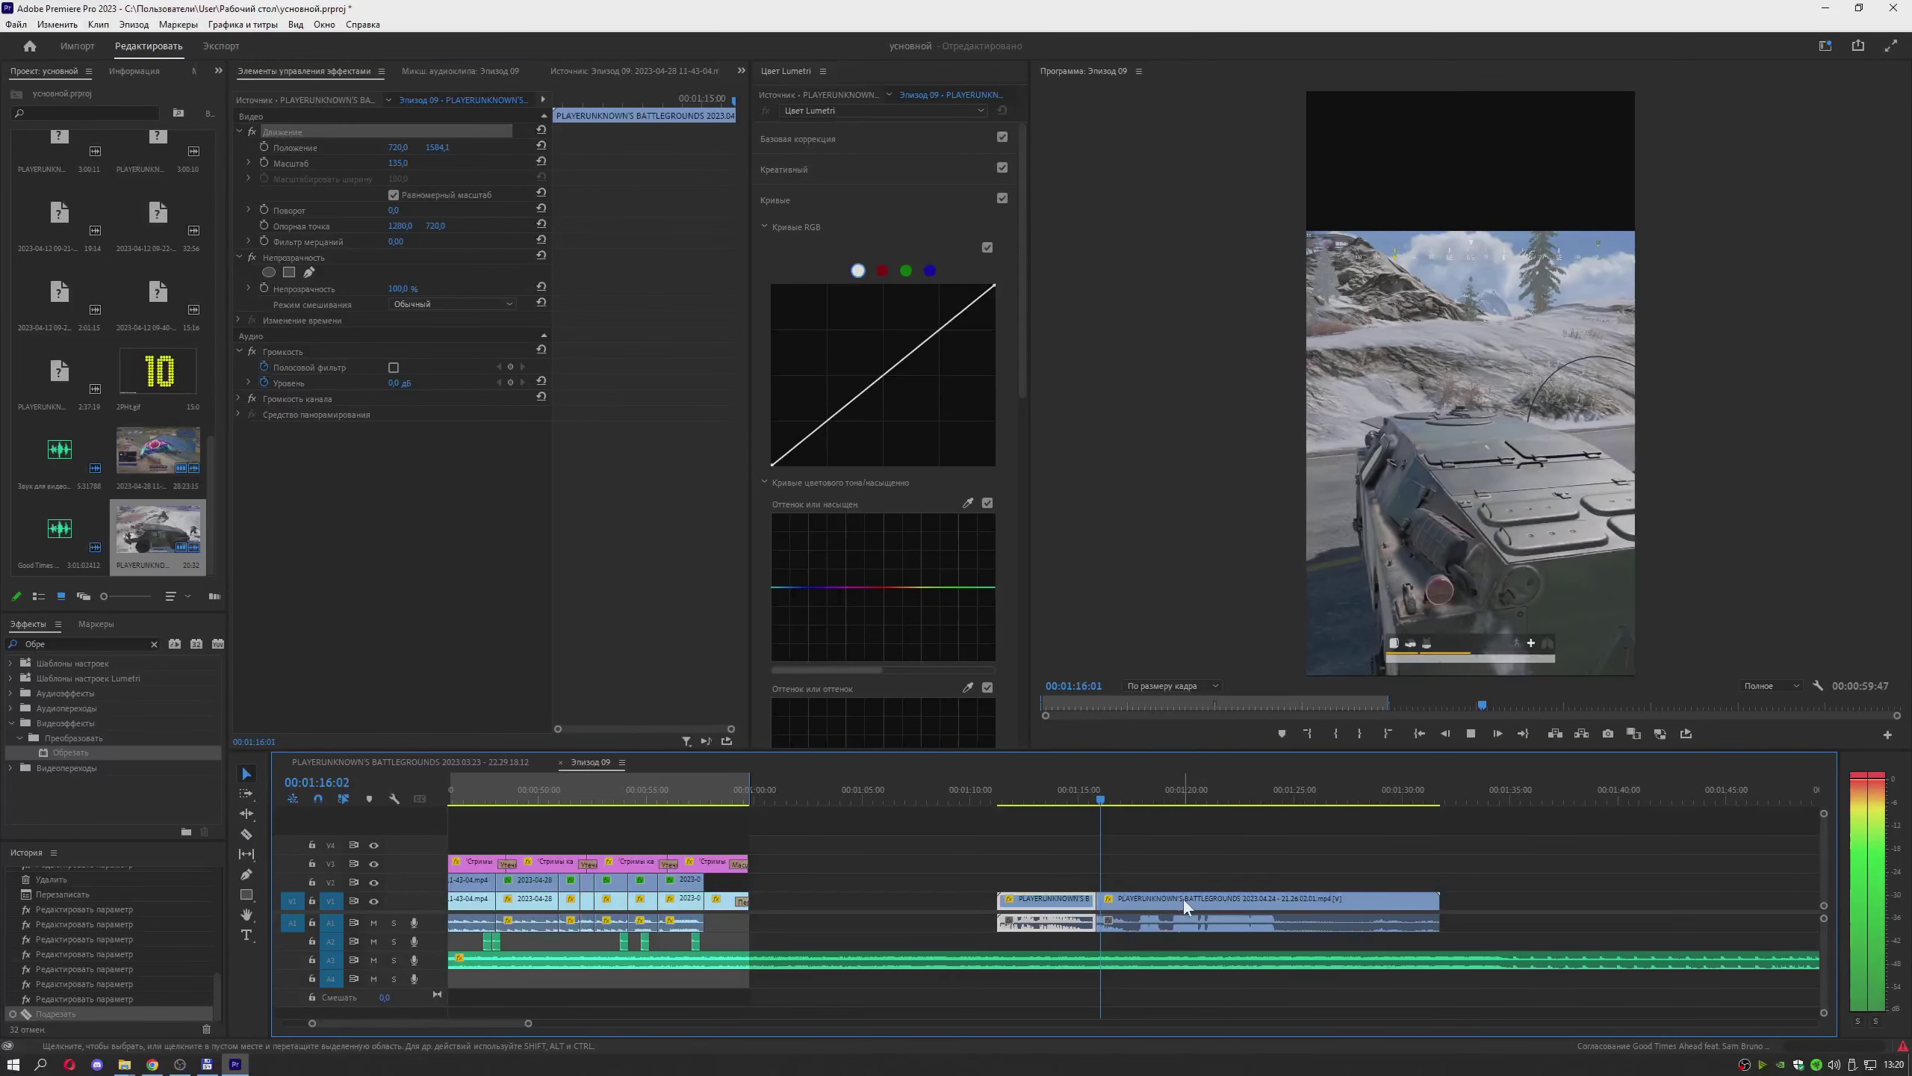
pyautogui.press('space')
pyautogui.press('v')
pyautogui.click(1186, 900)
pyautogui.press('Delete')
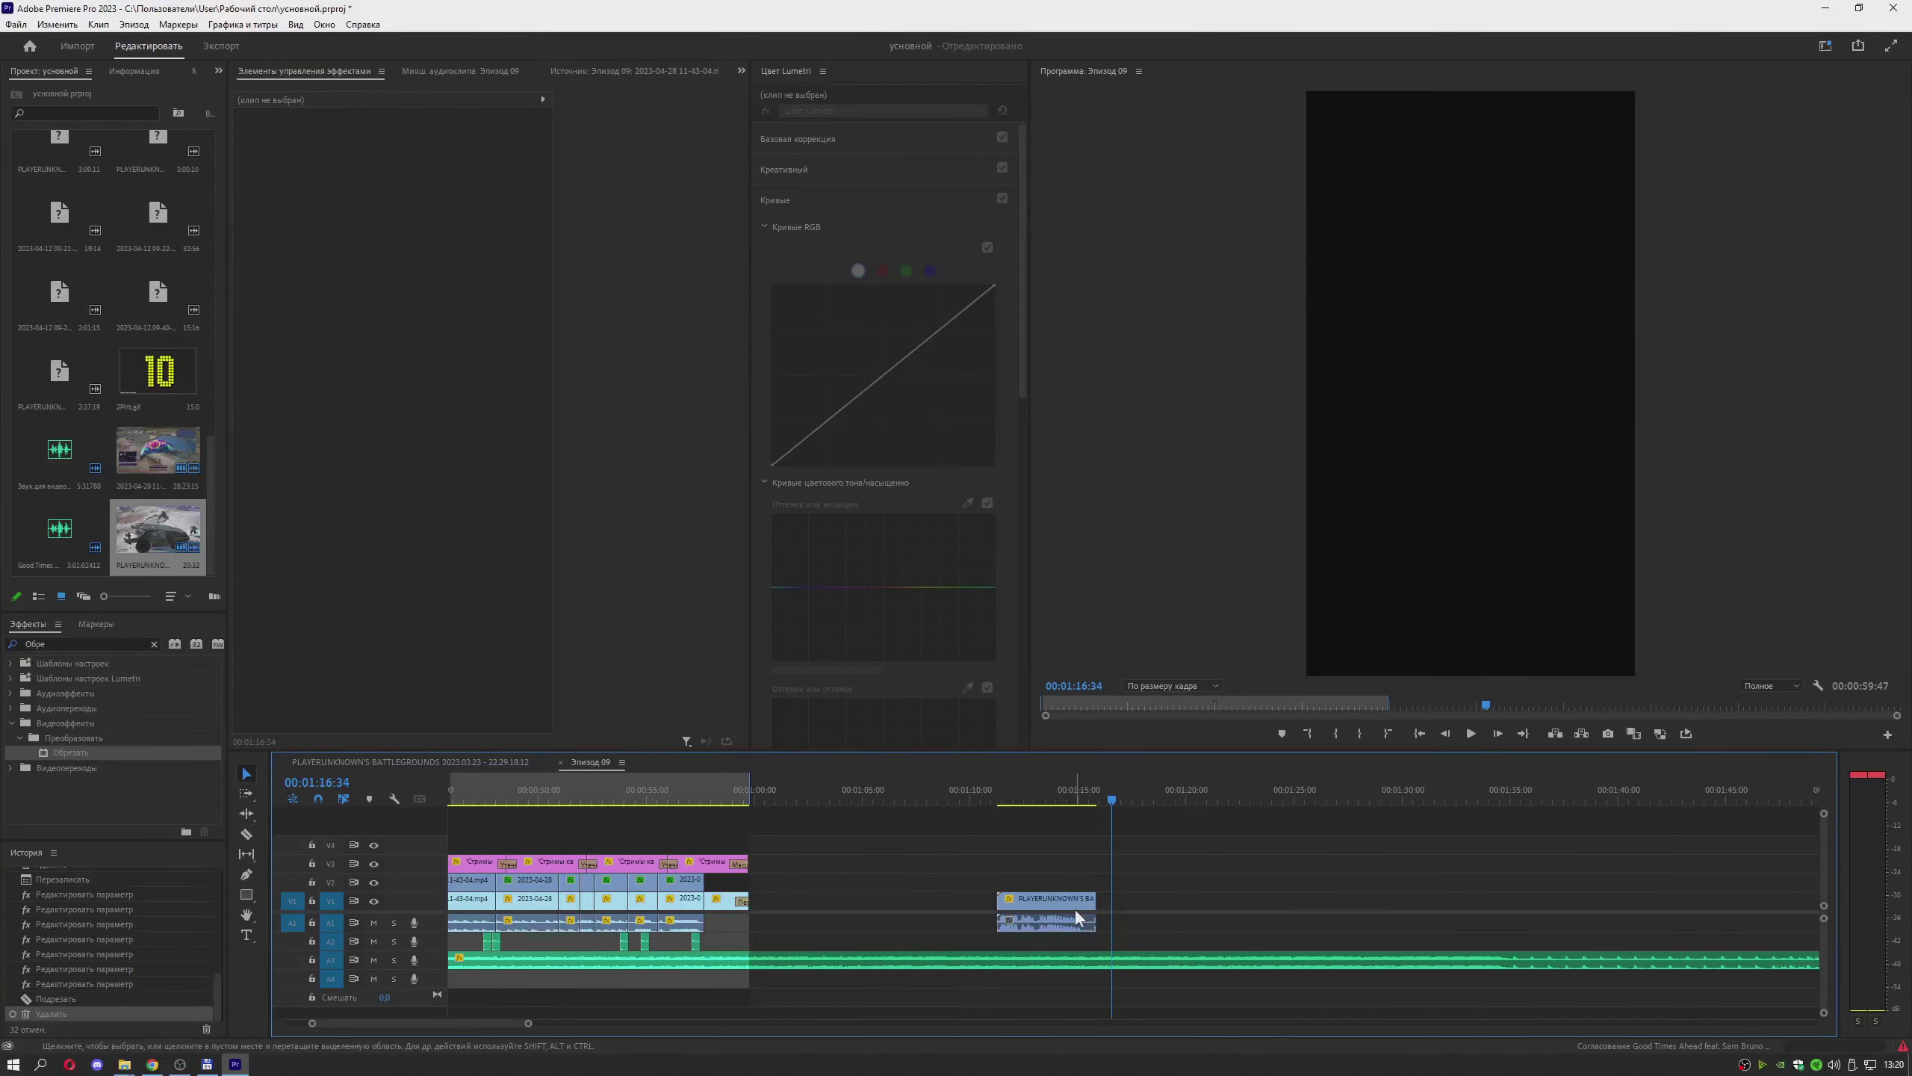
# Paste a copy of the shortened gameplay clip at about 01:19 and move its picture right and slightly up to show its left part
pyautogui.click(1077, 917)
pyautogui.click(1037, 799)
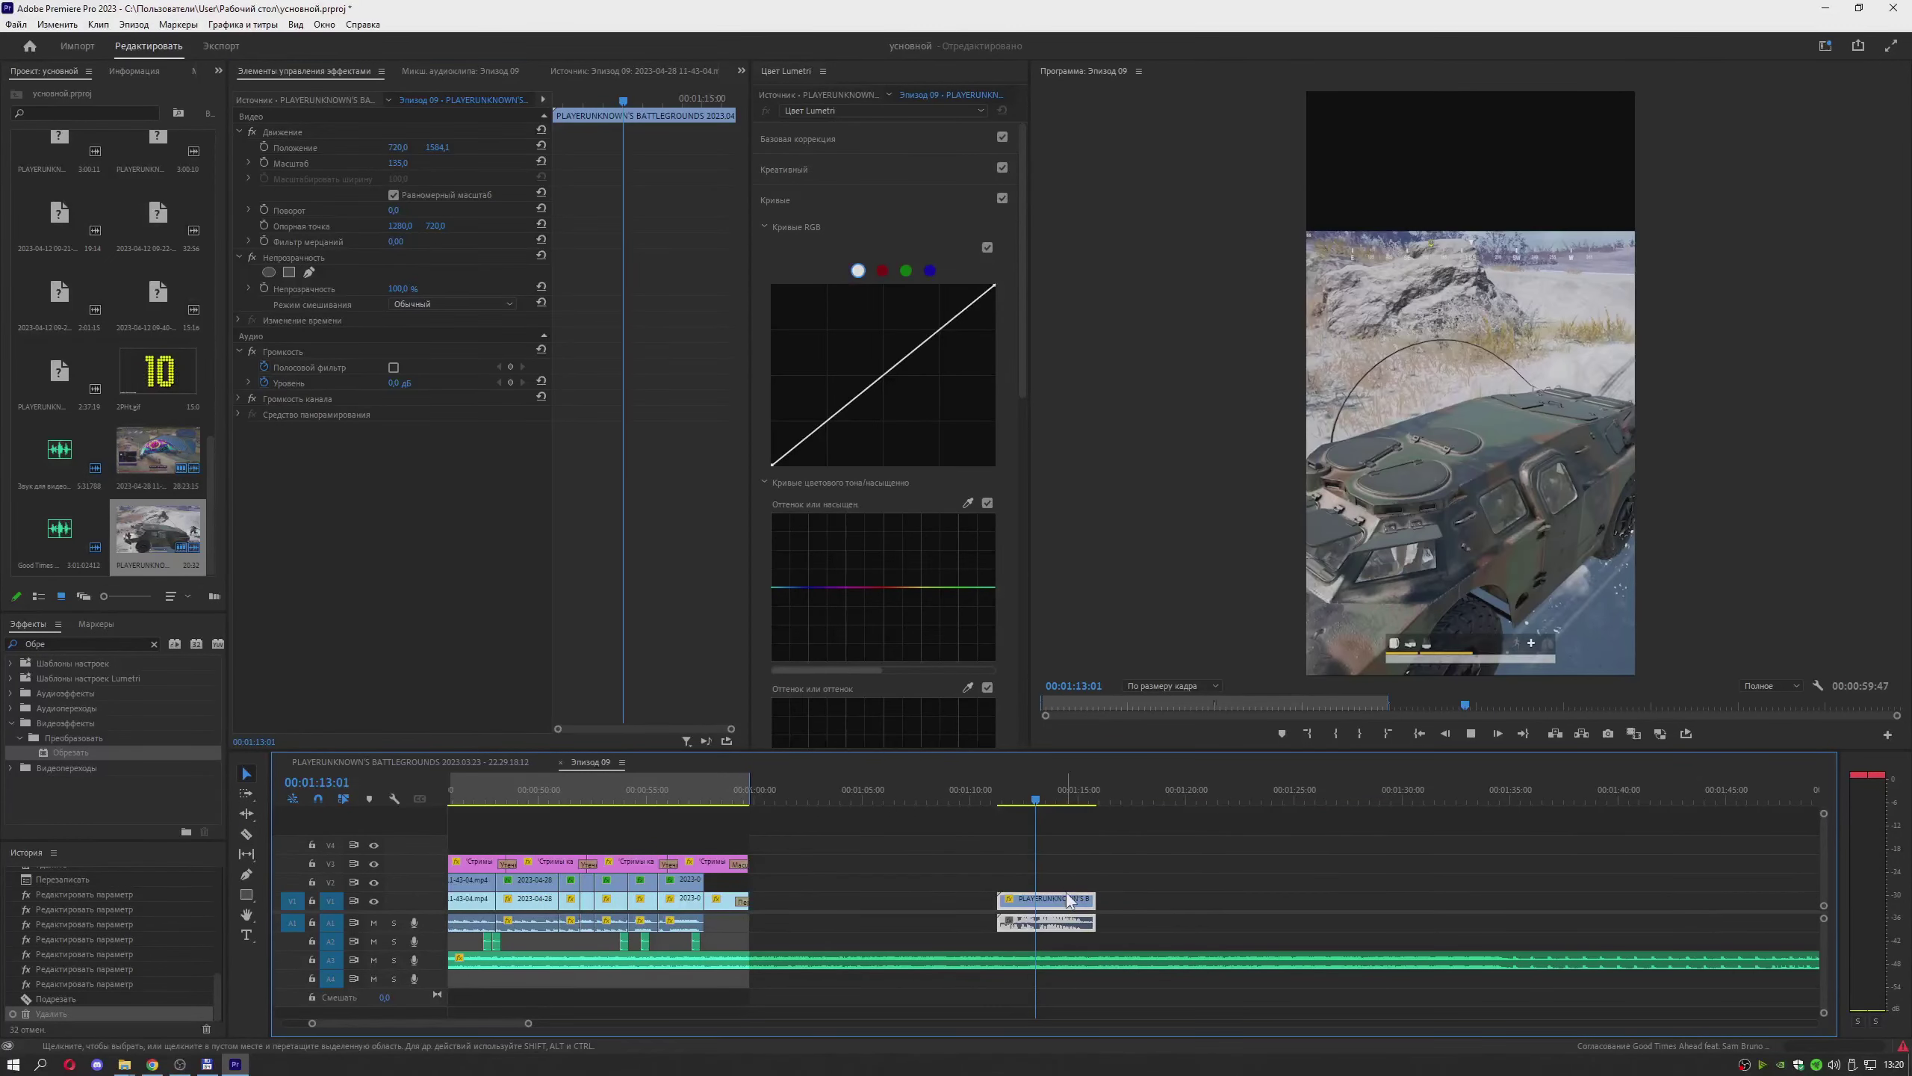
pyautogui.click(1167, 797)
pyautogui.hotkey('ctrl', 'v')
pyautogui.click(1197, 802)
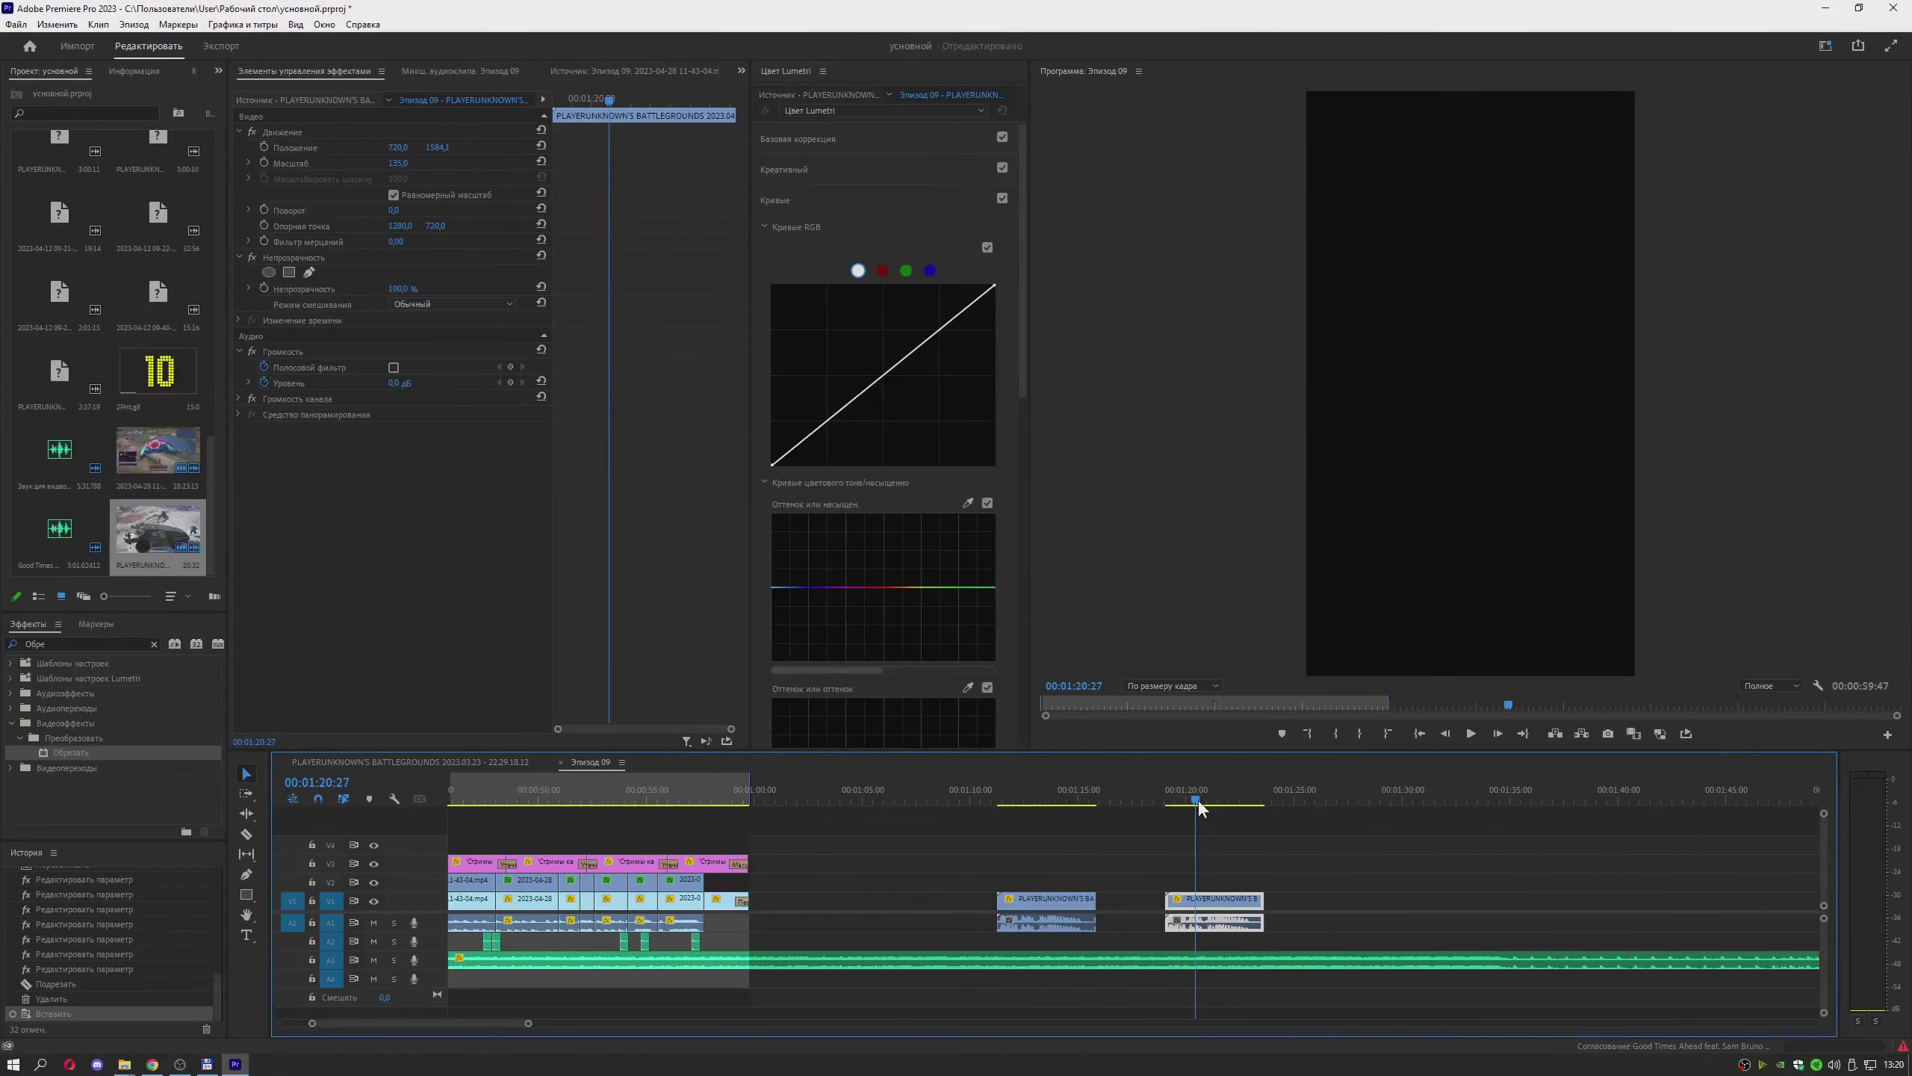
pyautogui.click(1199, 803)
pyautogui.click(1417, 521)
pyautogui.moveTo(1402, 517); pyautogui.dragTo(1645, 479)
pyautogui.moveTo(1443, 444); pyautogui.dragTo(1378, 460)
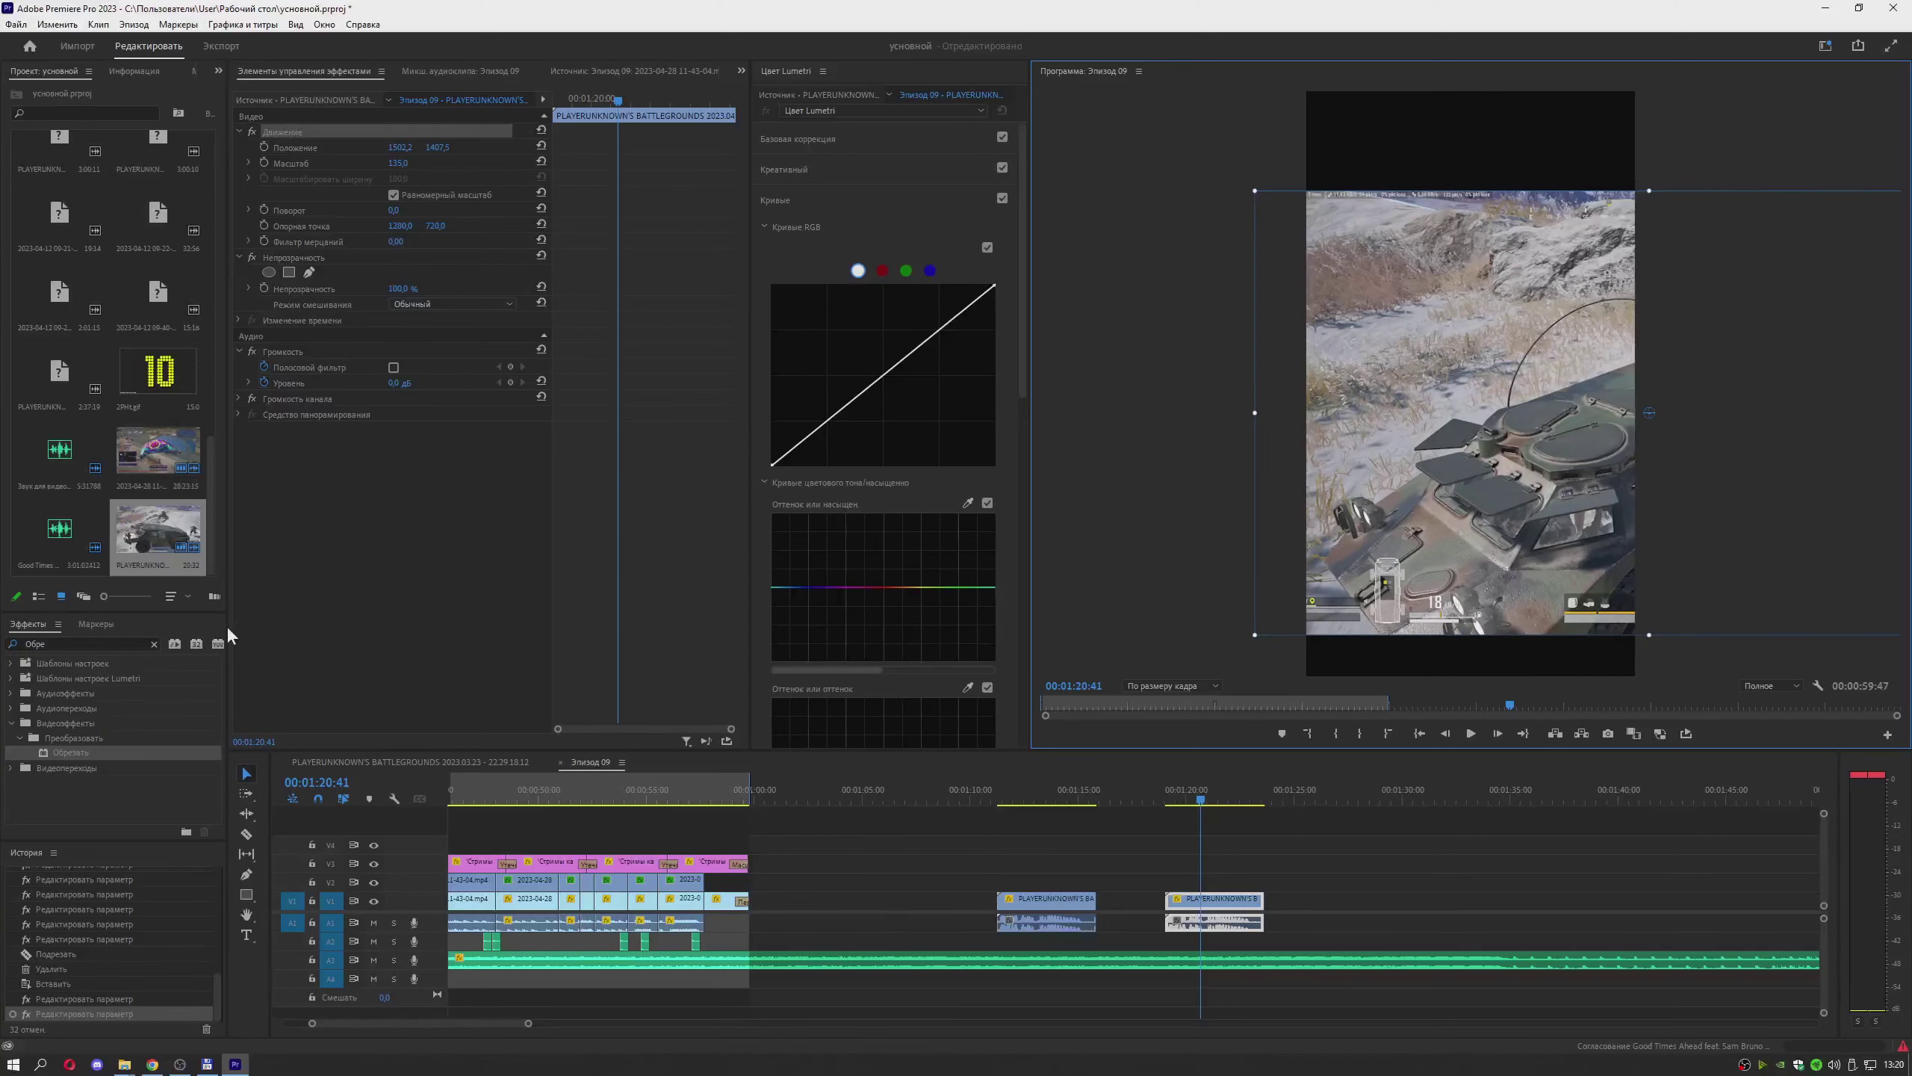
# Apply the Обрезать effect to the gameplay copy, and unlink and delete its audio
pyautogui.moveTo(71, 751); pyautogui.dragTo(1199, 908)
pyautogui.rightClick(1213, 901)
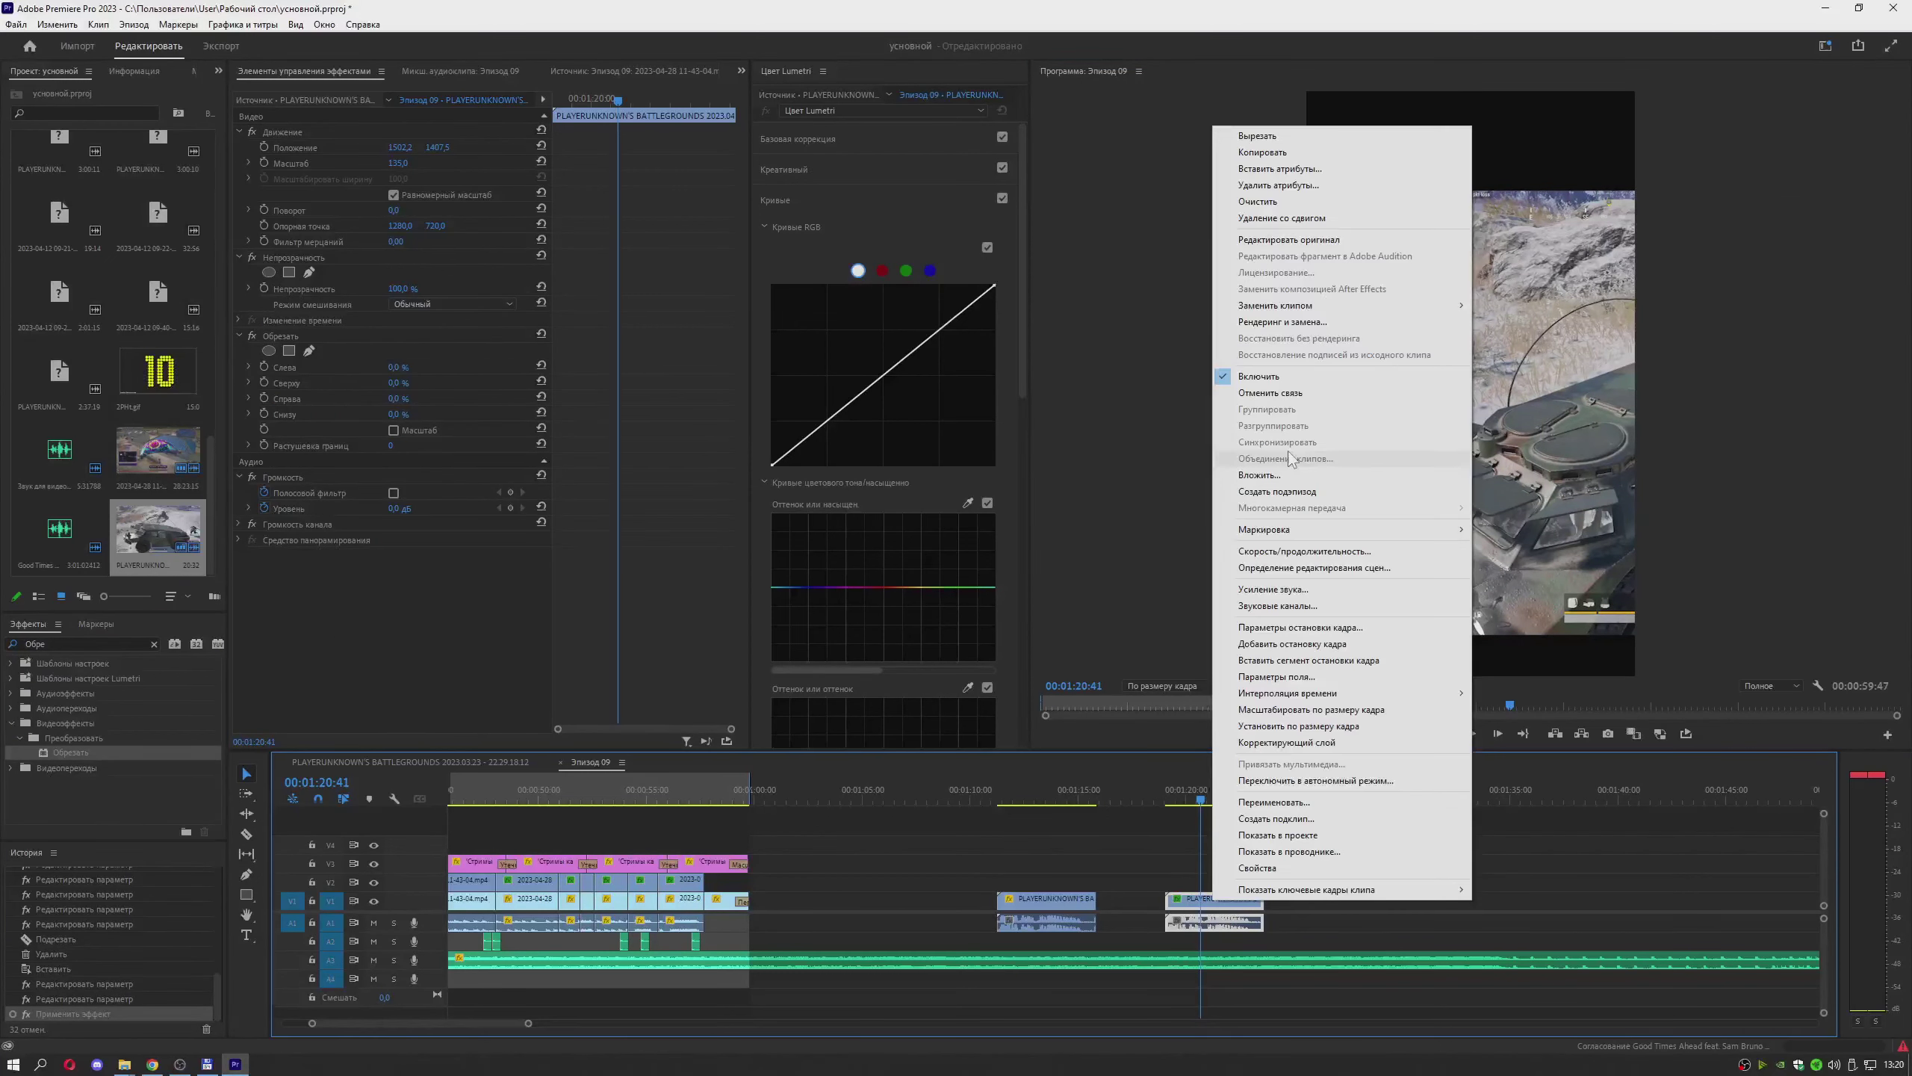
pyautogui.click(1270, 392)
pyautogui.click(1234, 920)
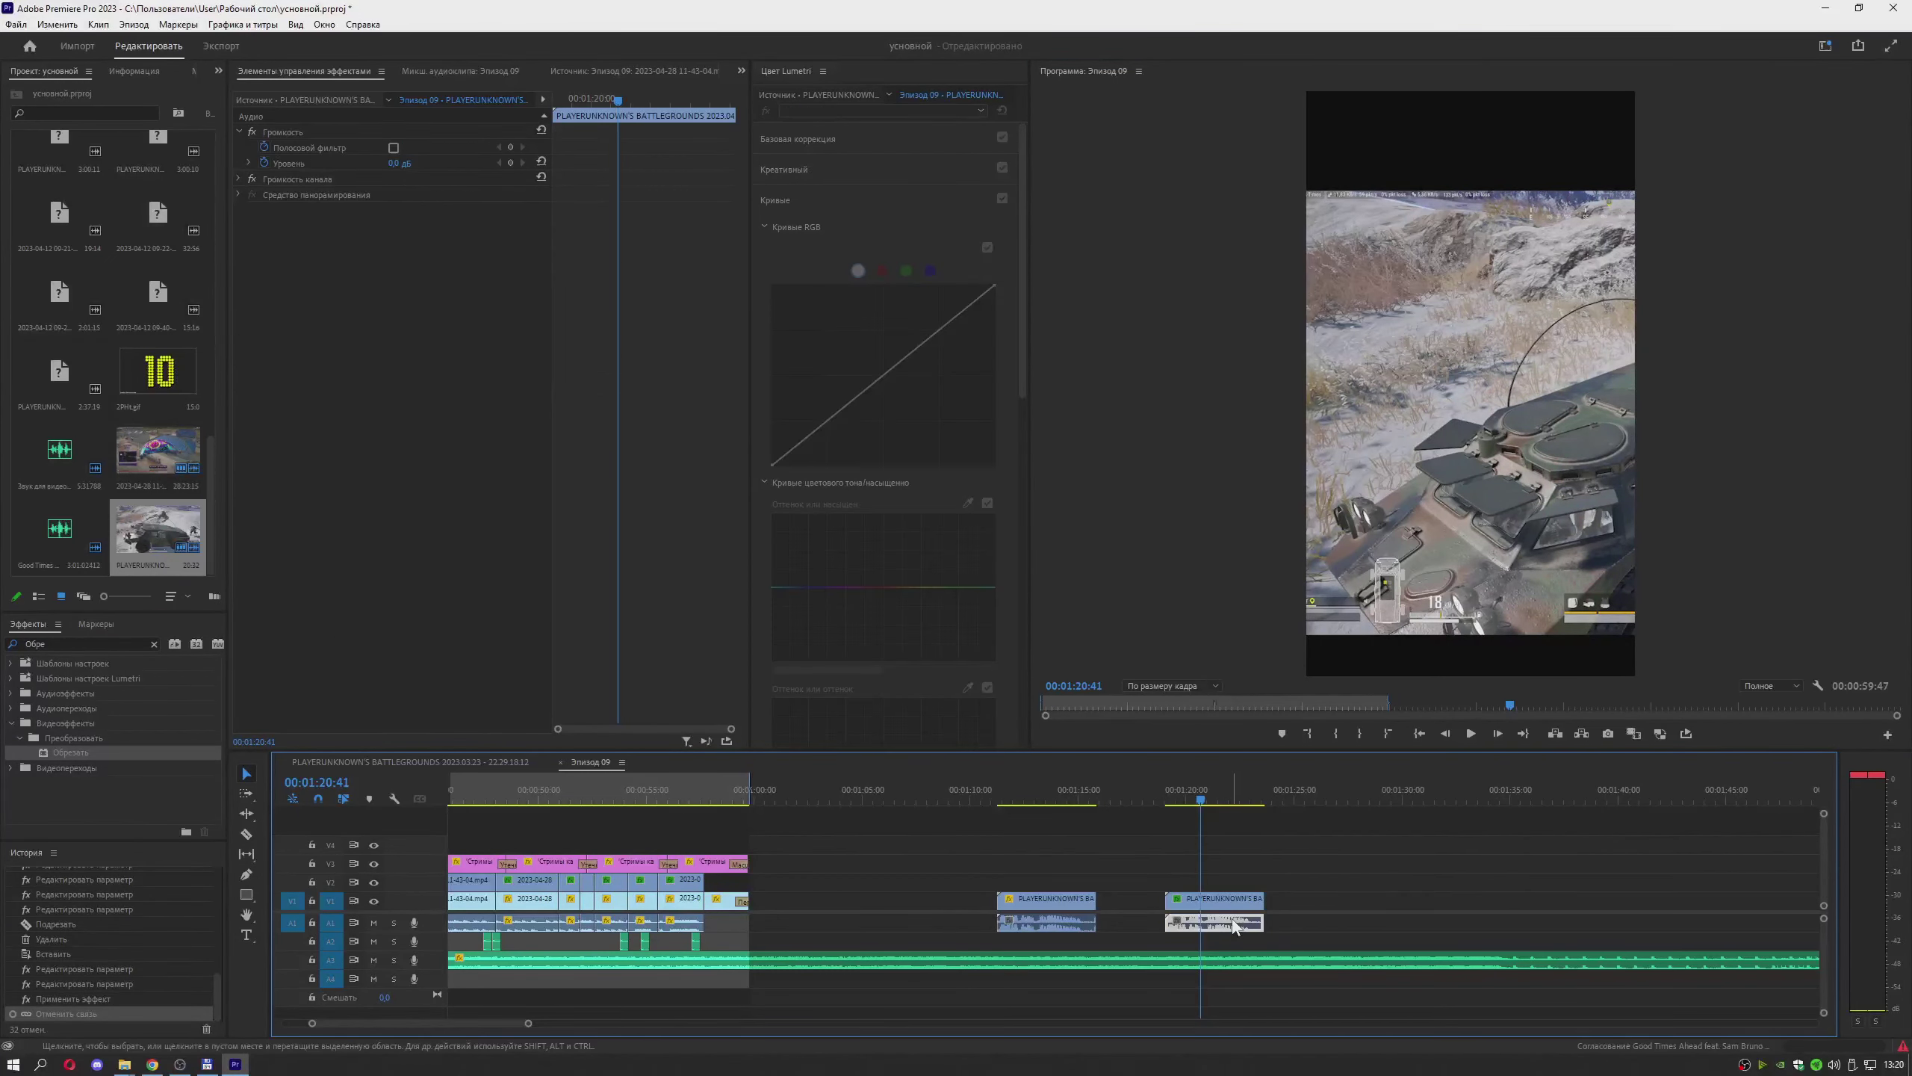
pyautogui.press('Delete')
pyautogui.click(1226, 900)
pyautogui.click(1198, 789)
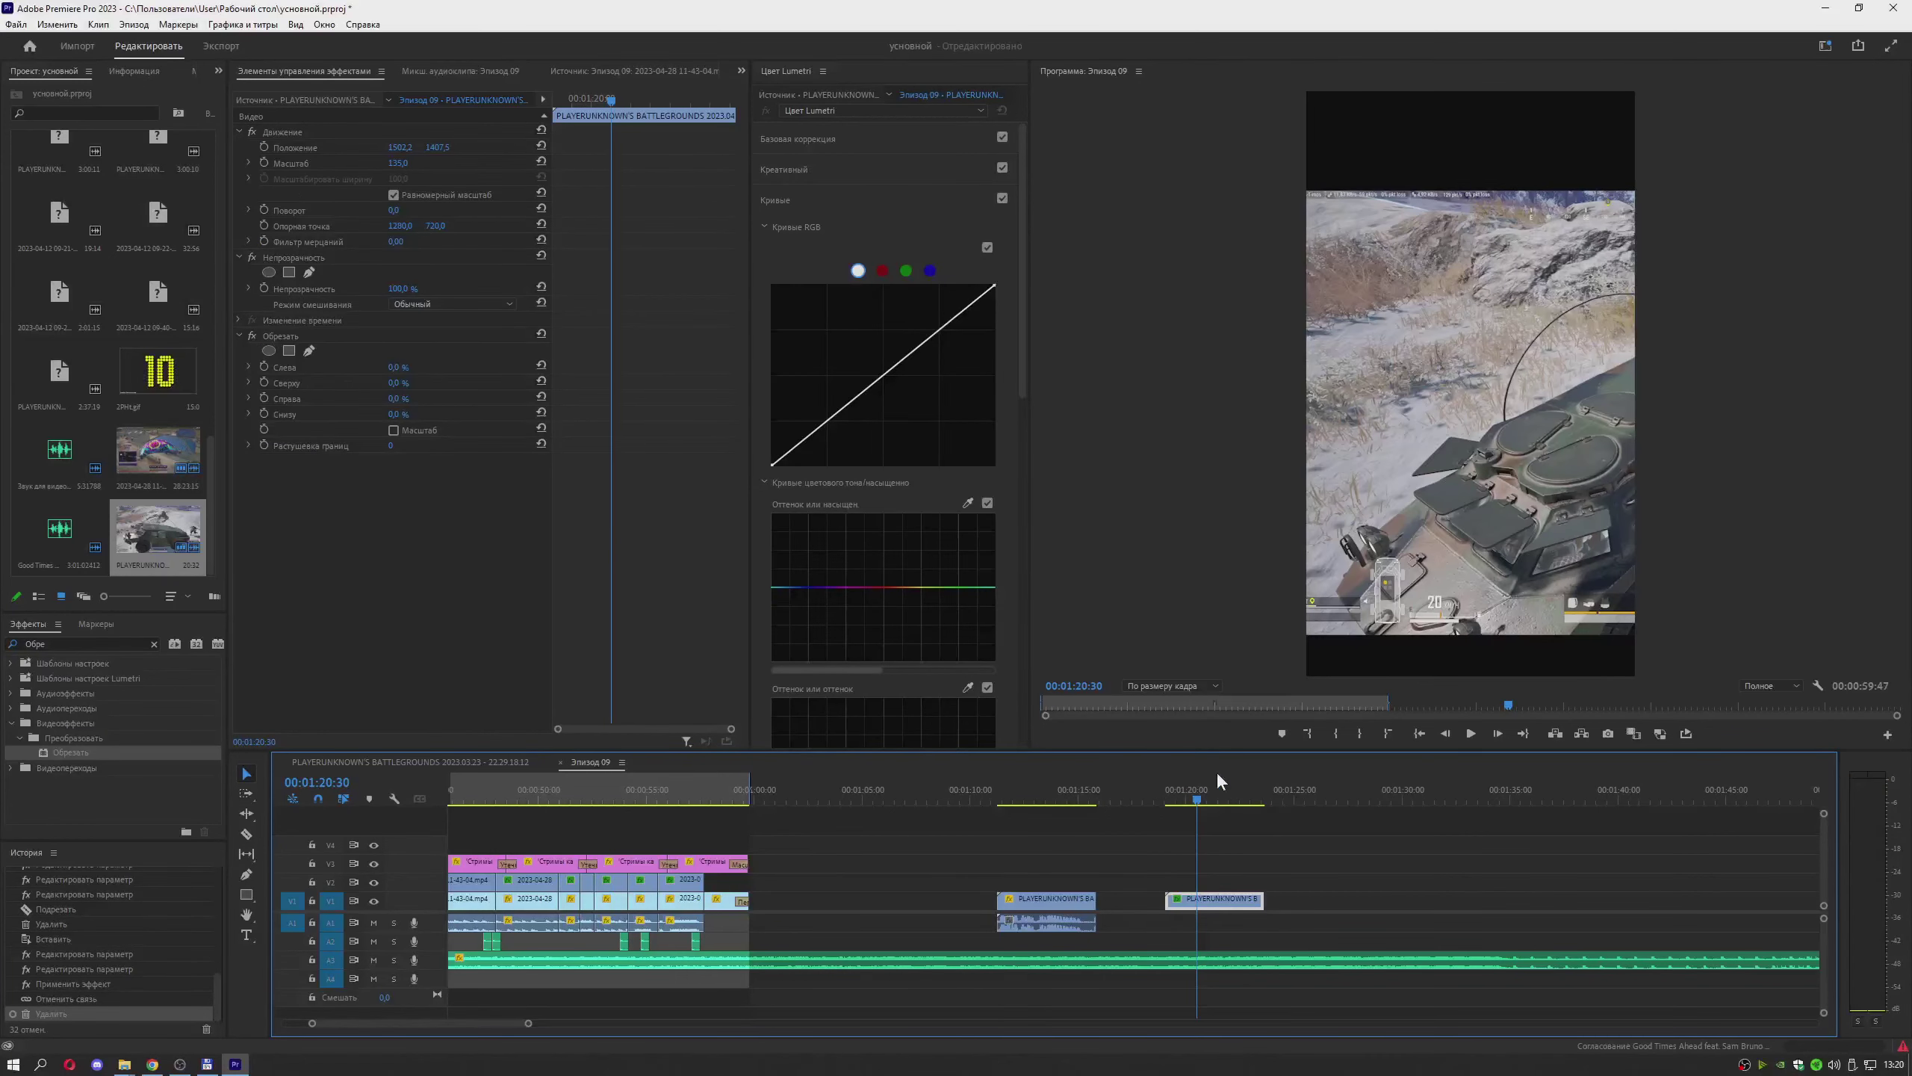
# Scale the gameplay copy down to 86, reposition it, and crop its top and right edges freehand
pyautogui.click(1381, 547)
pyautogui.moveTo(1388, 512); pyautogui.dragTo(1314, 505)
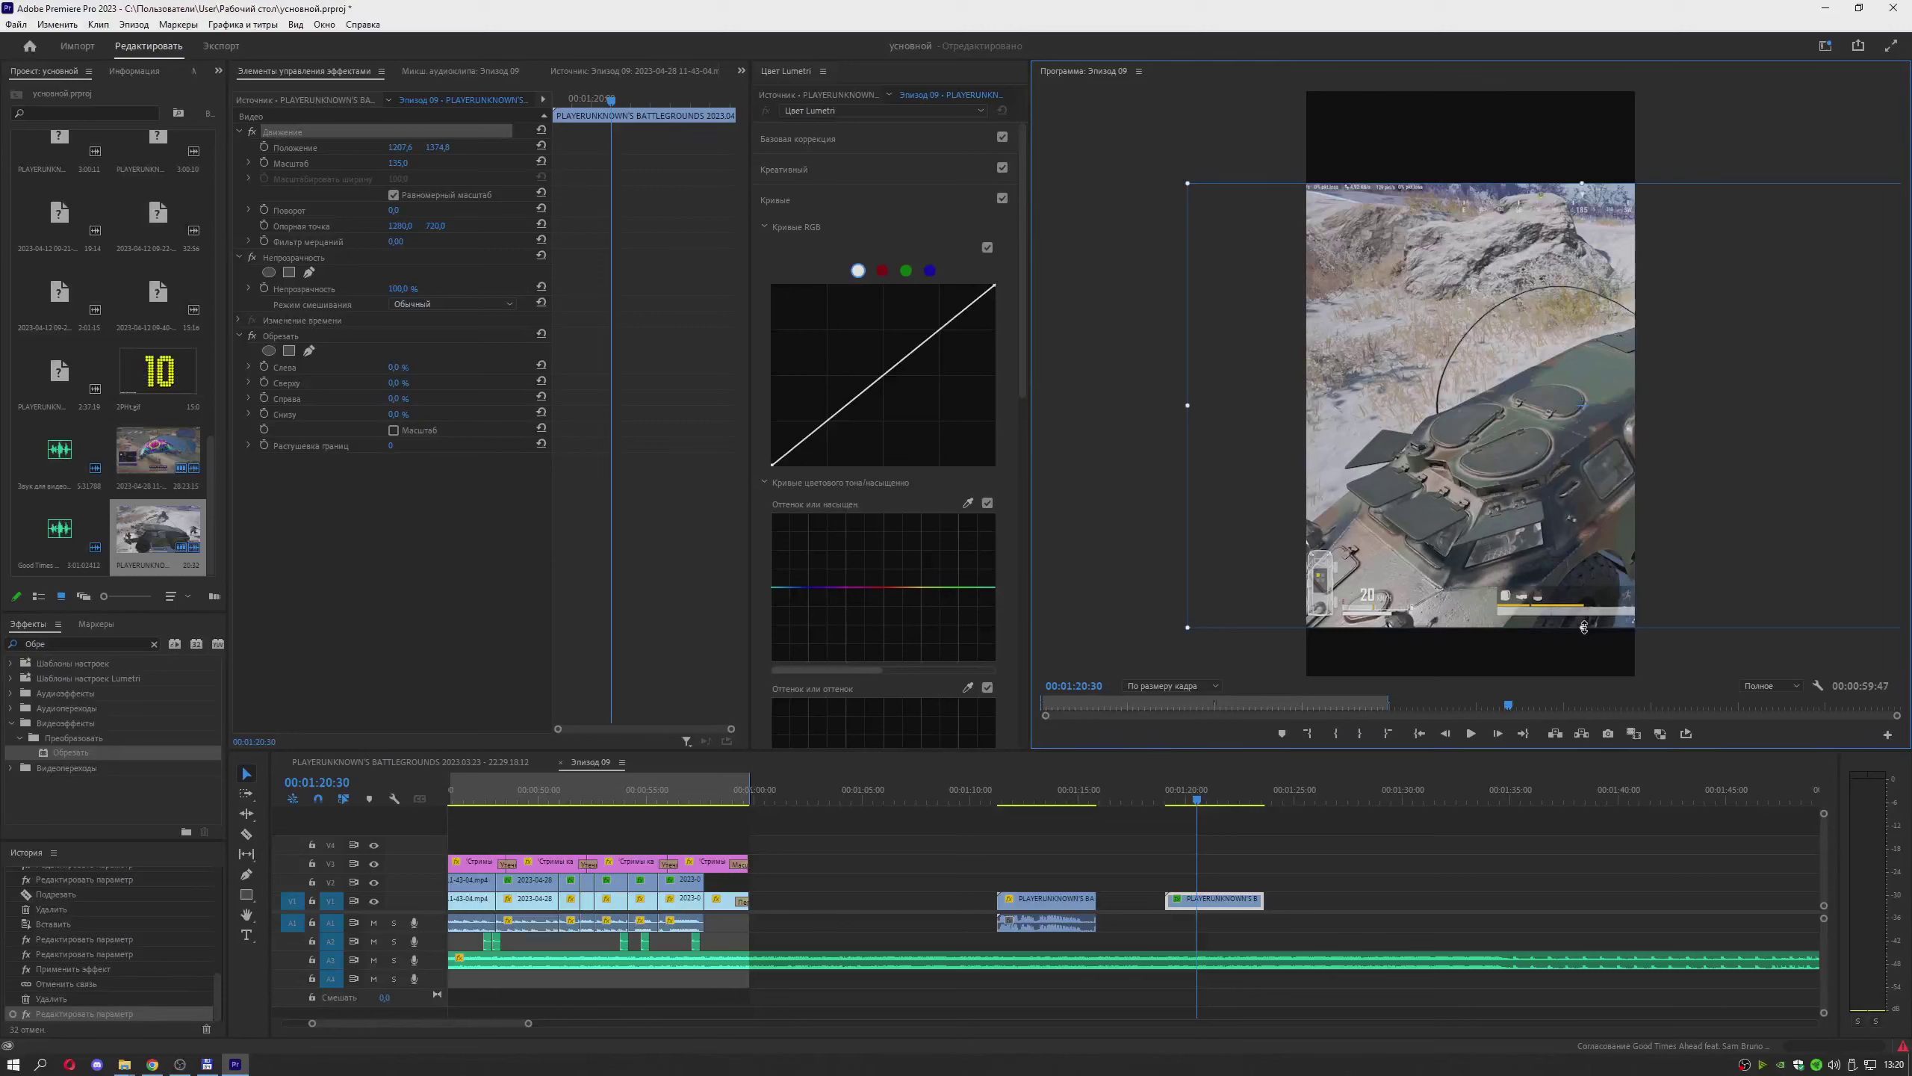
pyautogui.moveTo(1582, 627); pyautogui.dragTo(1540, 529)
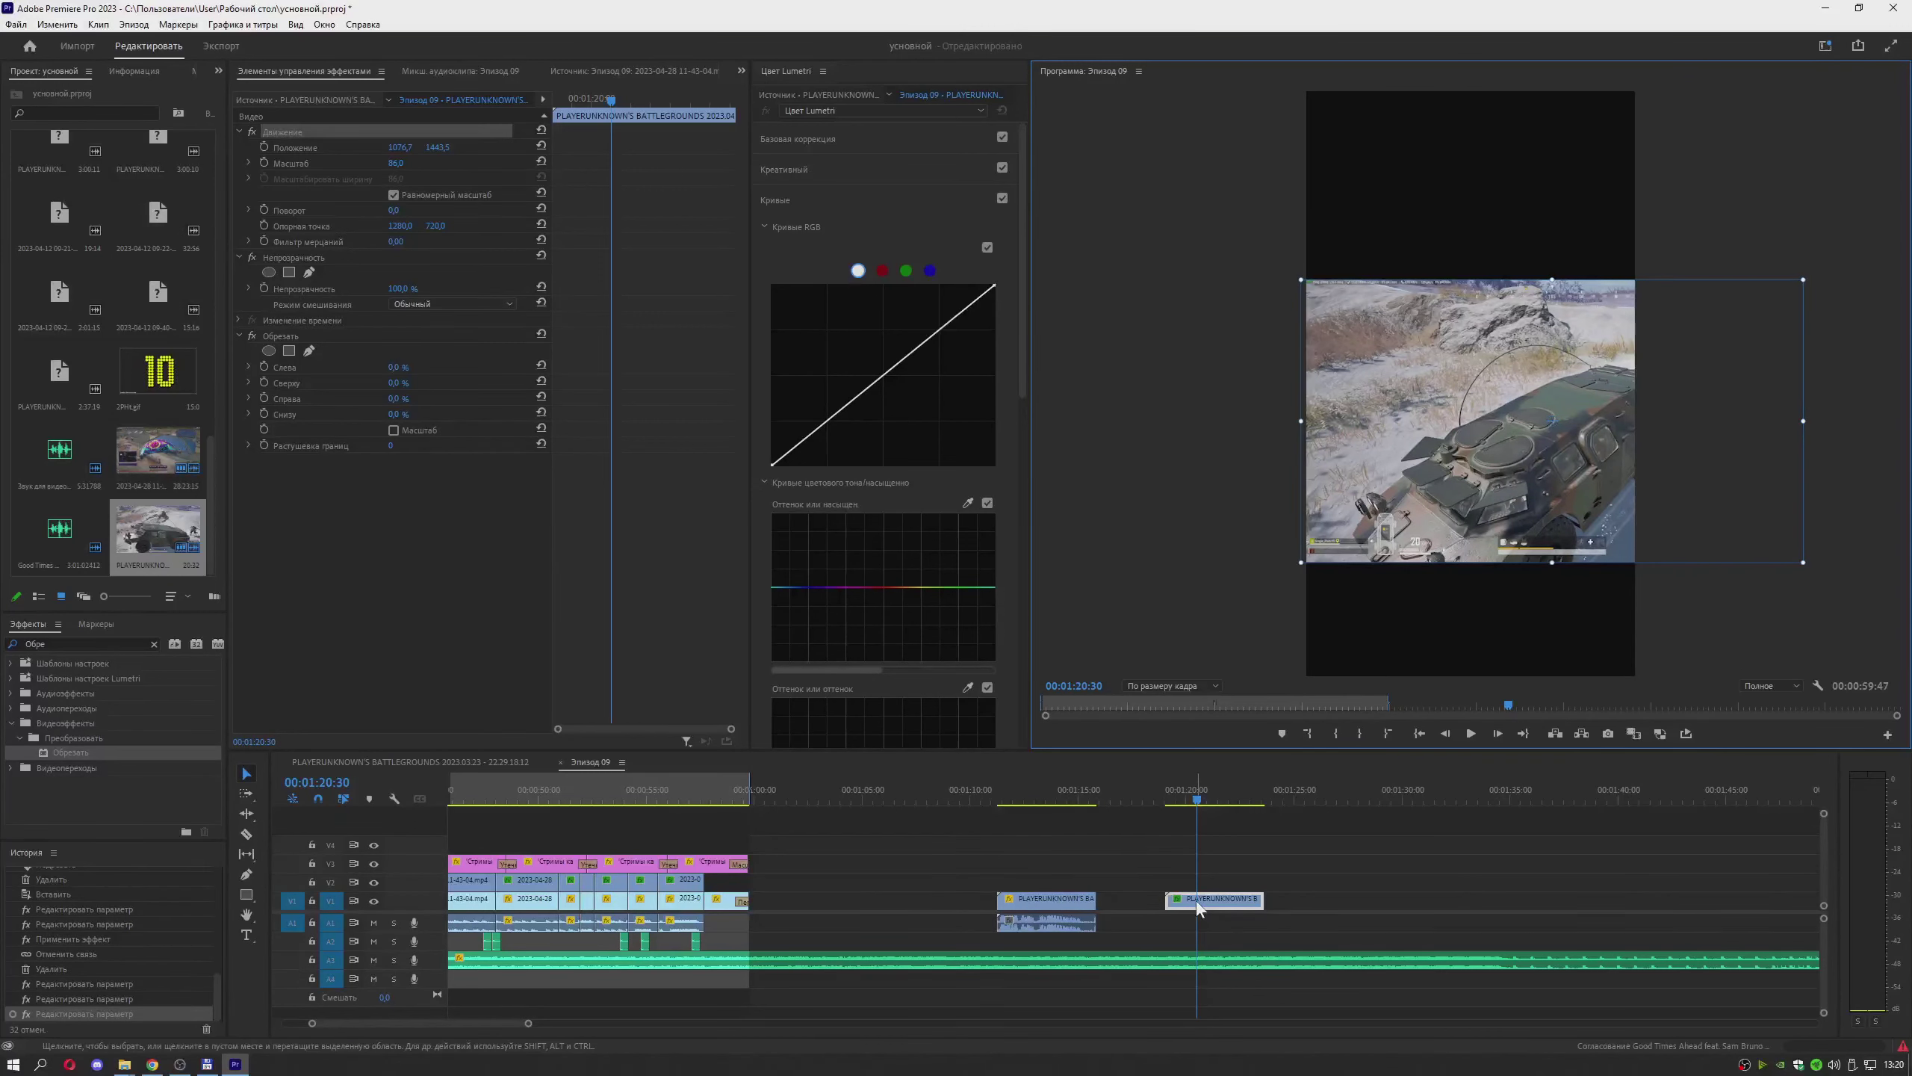
pyautogui.click(392, 334)
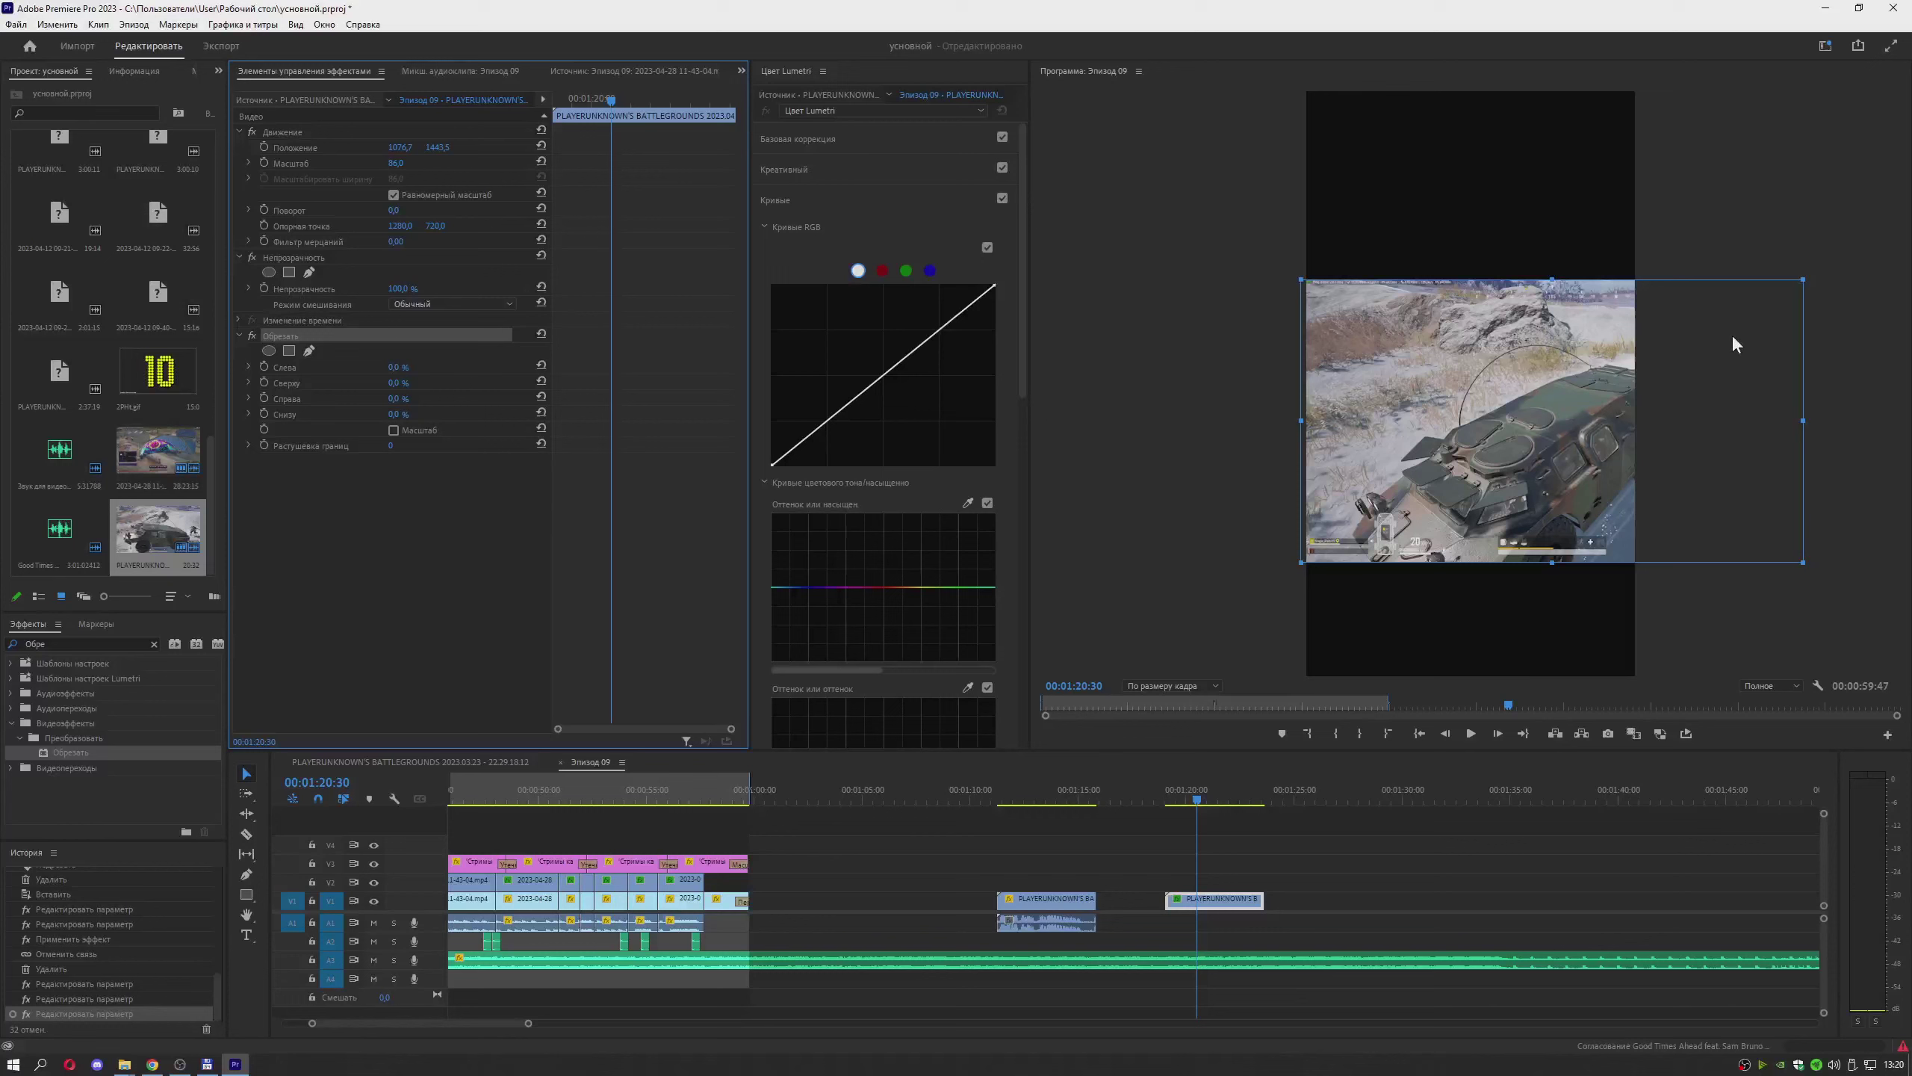
pyautogui.moveTo(1803, 280); pyautogui.dragTo(1527, 329)
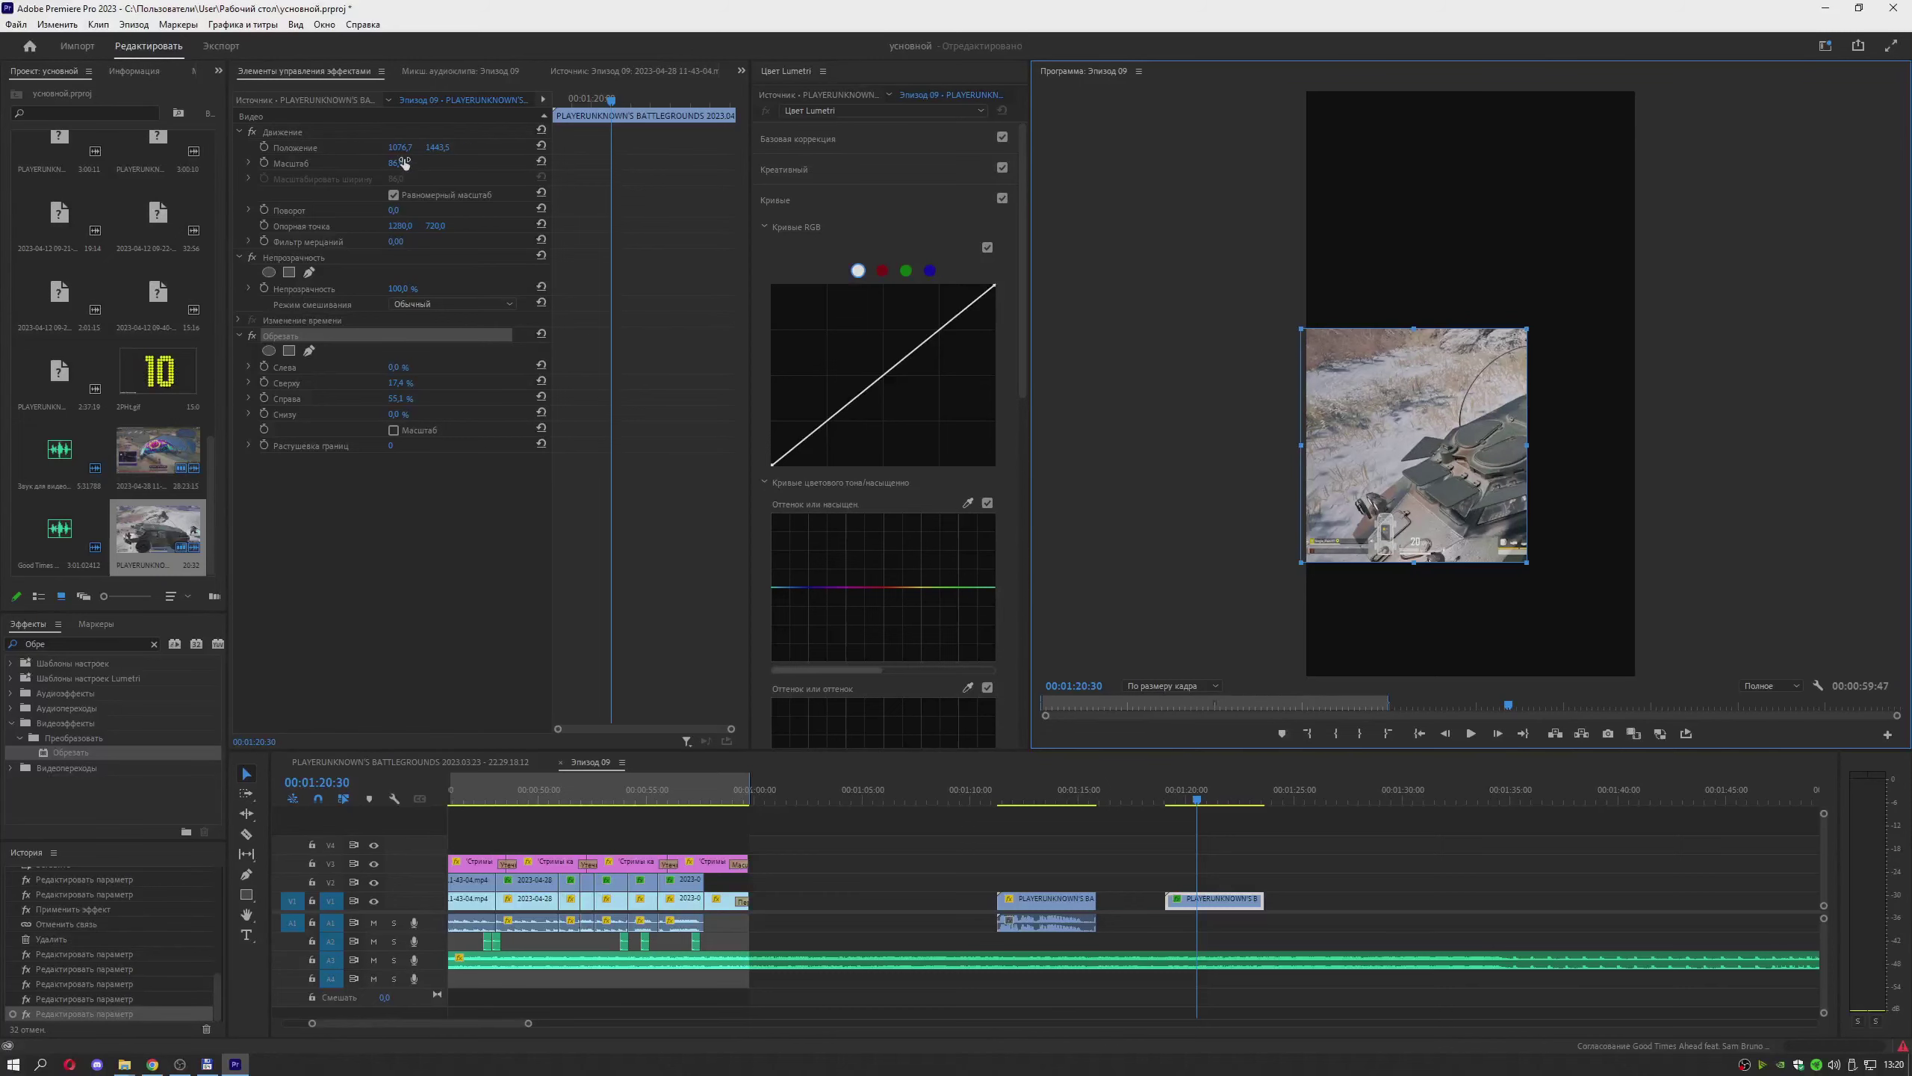
# Set the copy's crop to 3% left, 53% top, 76.5% right and 31% bottom
pyautogui.click(397, 366)
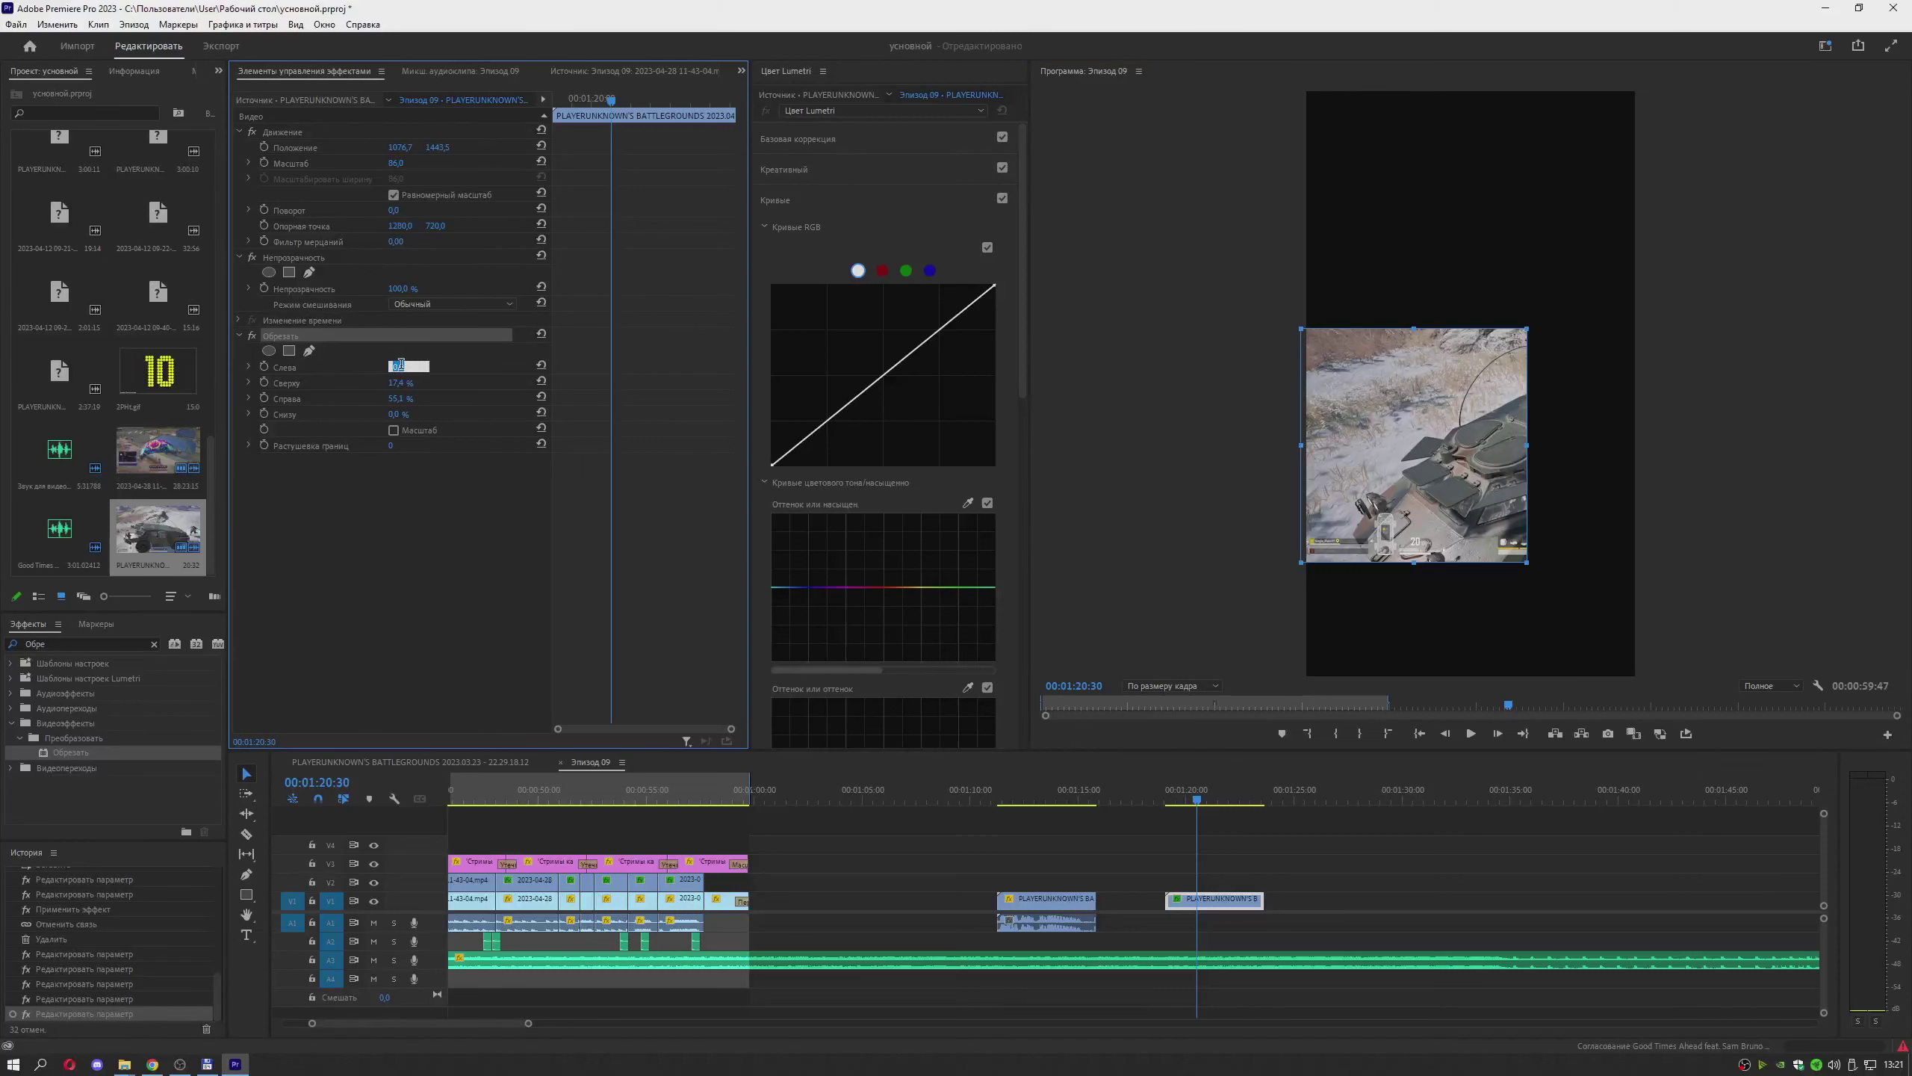
pyautogui.write('3')
pyautogui.press('Tab')
pyautogui.write('53')
pyautogui.press('Tab')
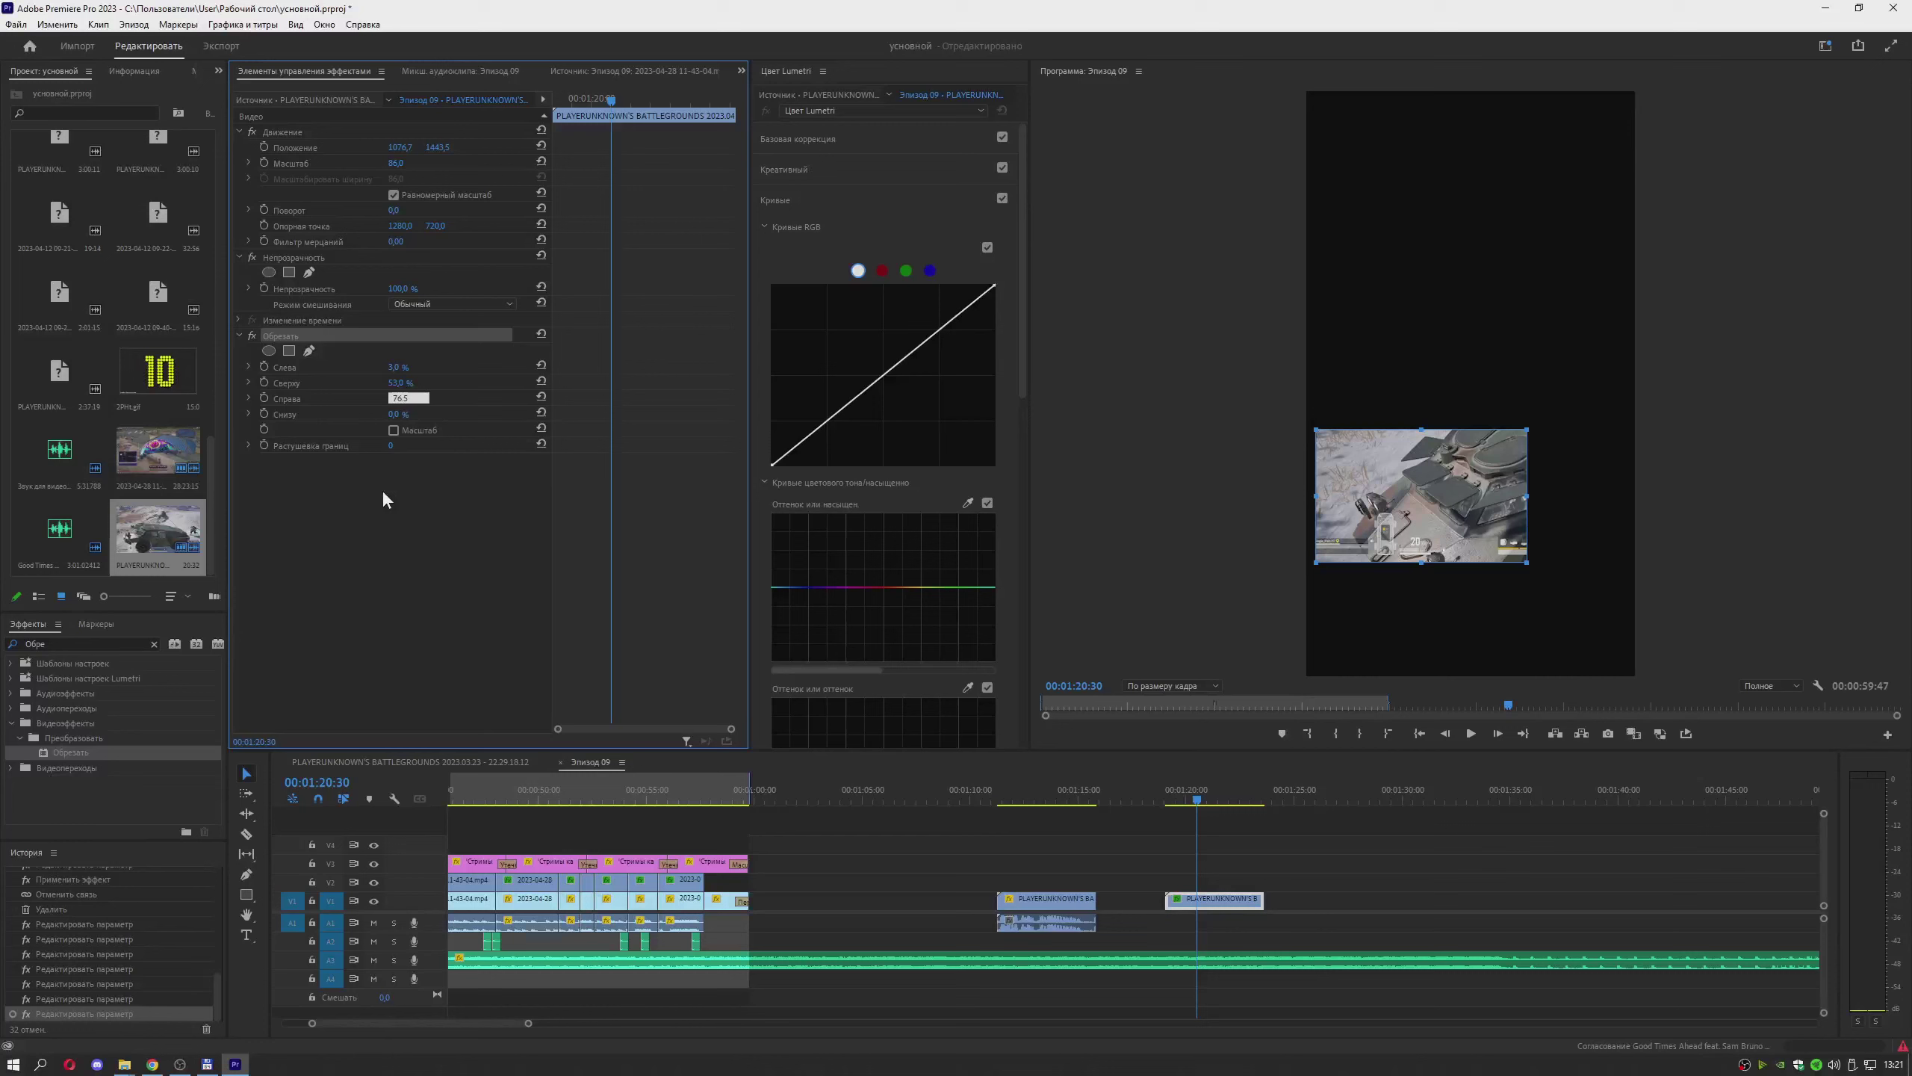
pyautogui.write('76.5')
pyautogui.press('Tab')
pyautogui.write('31')
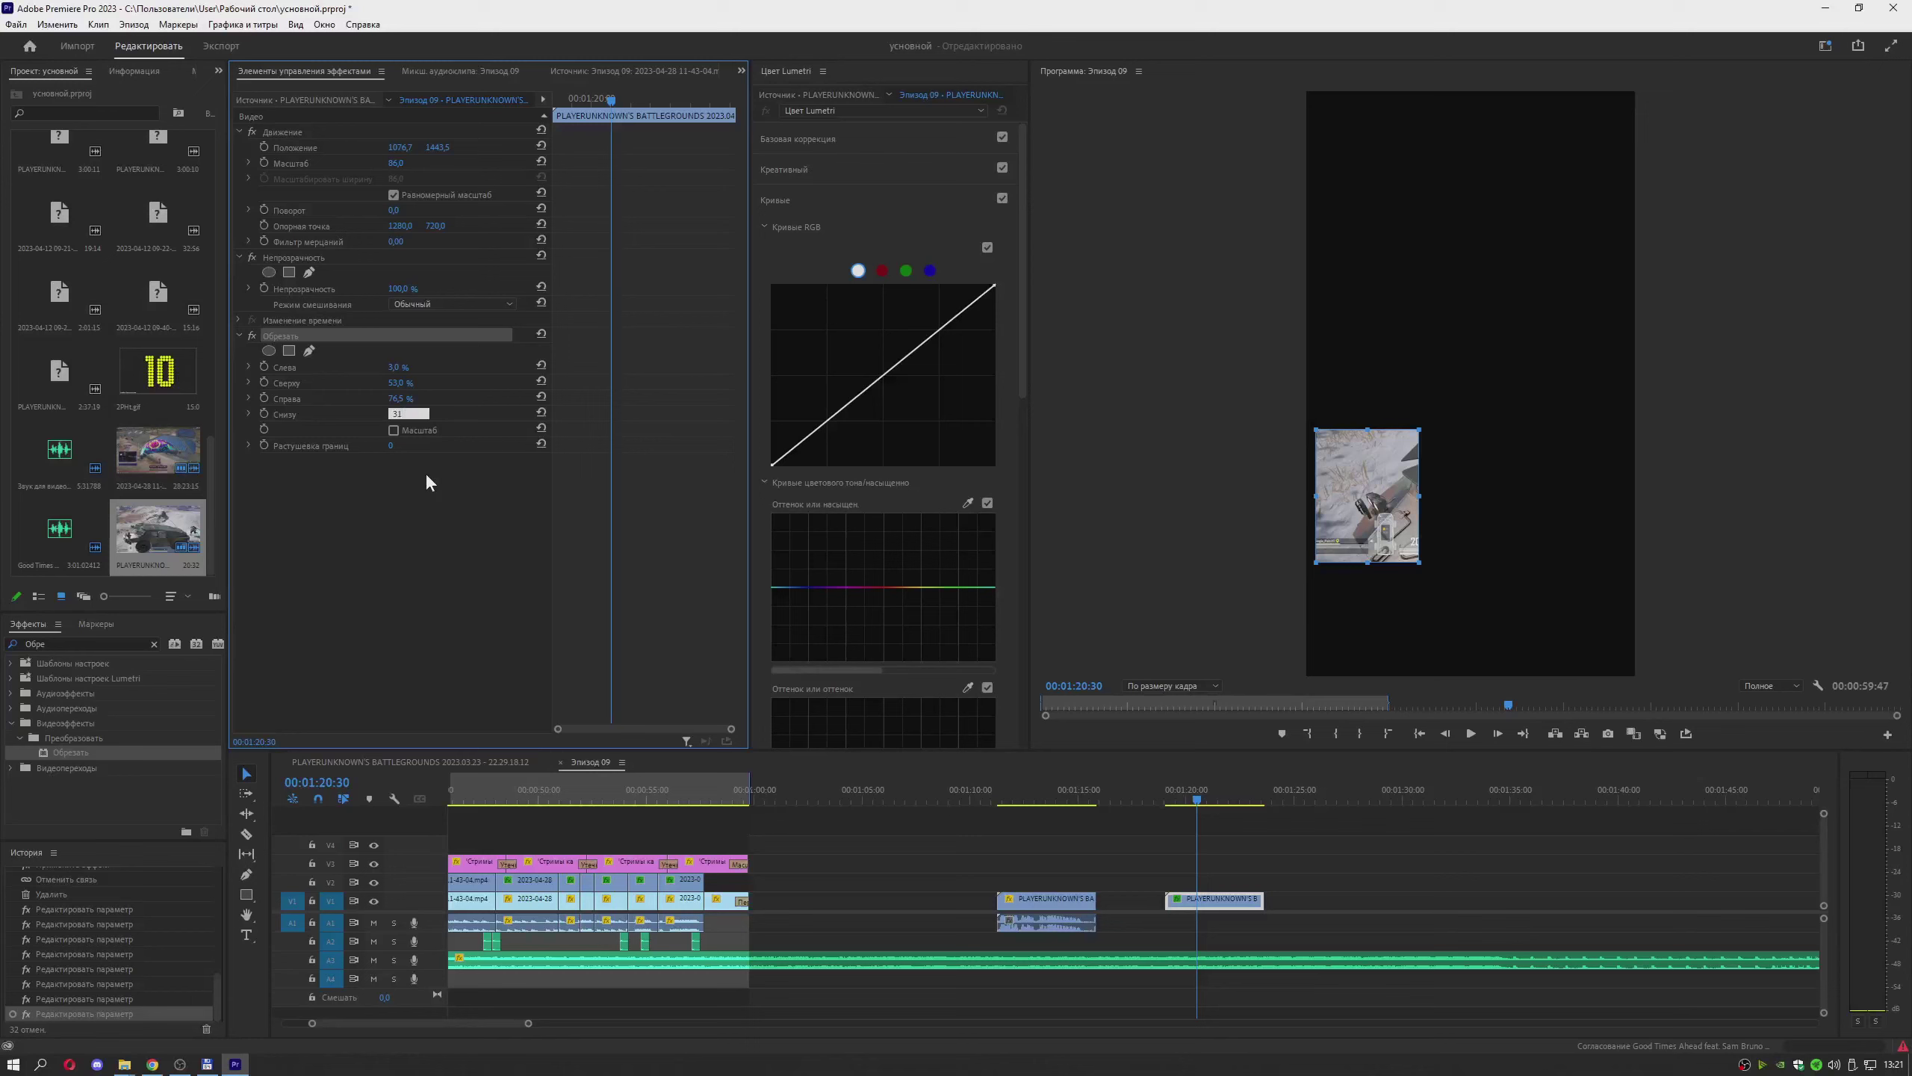
pyautogui.press('Return')
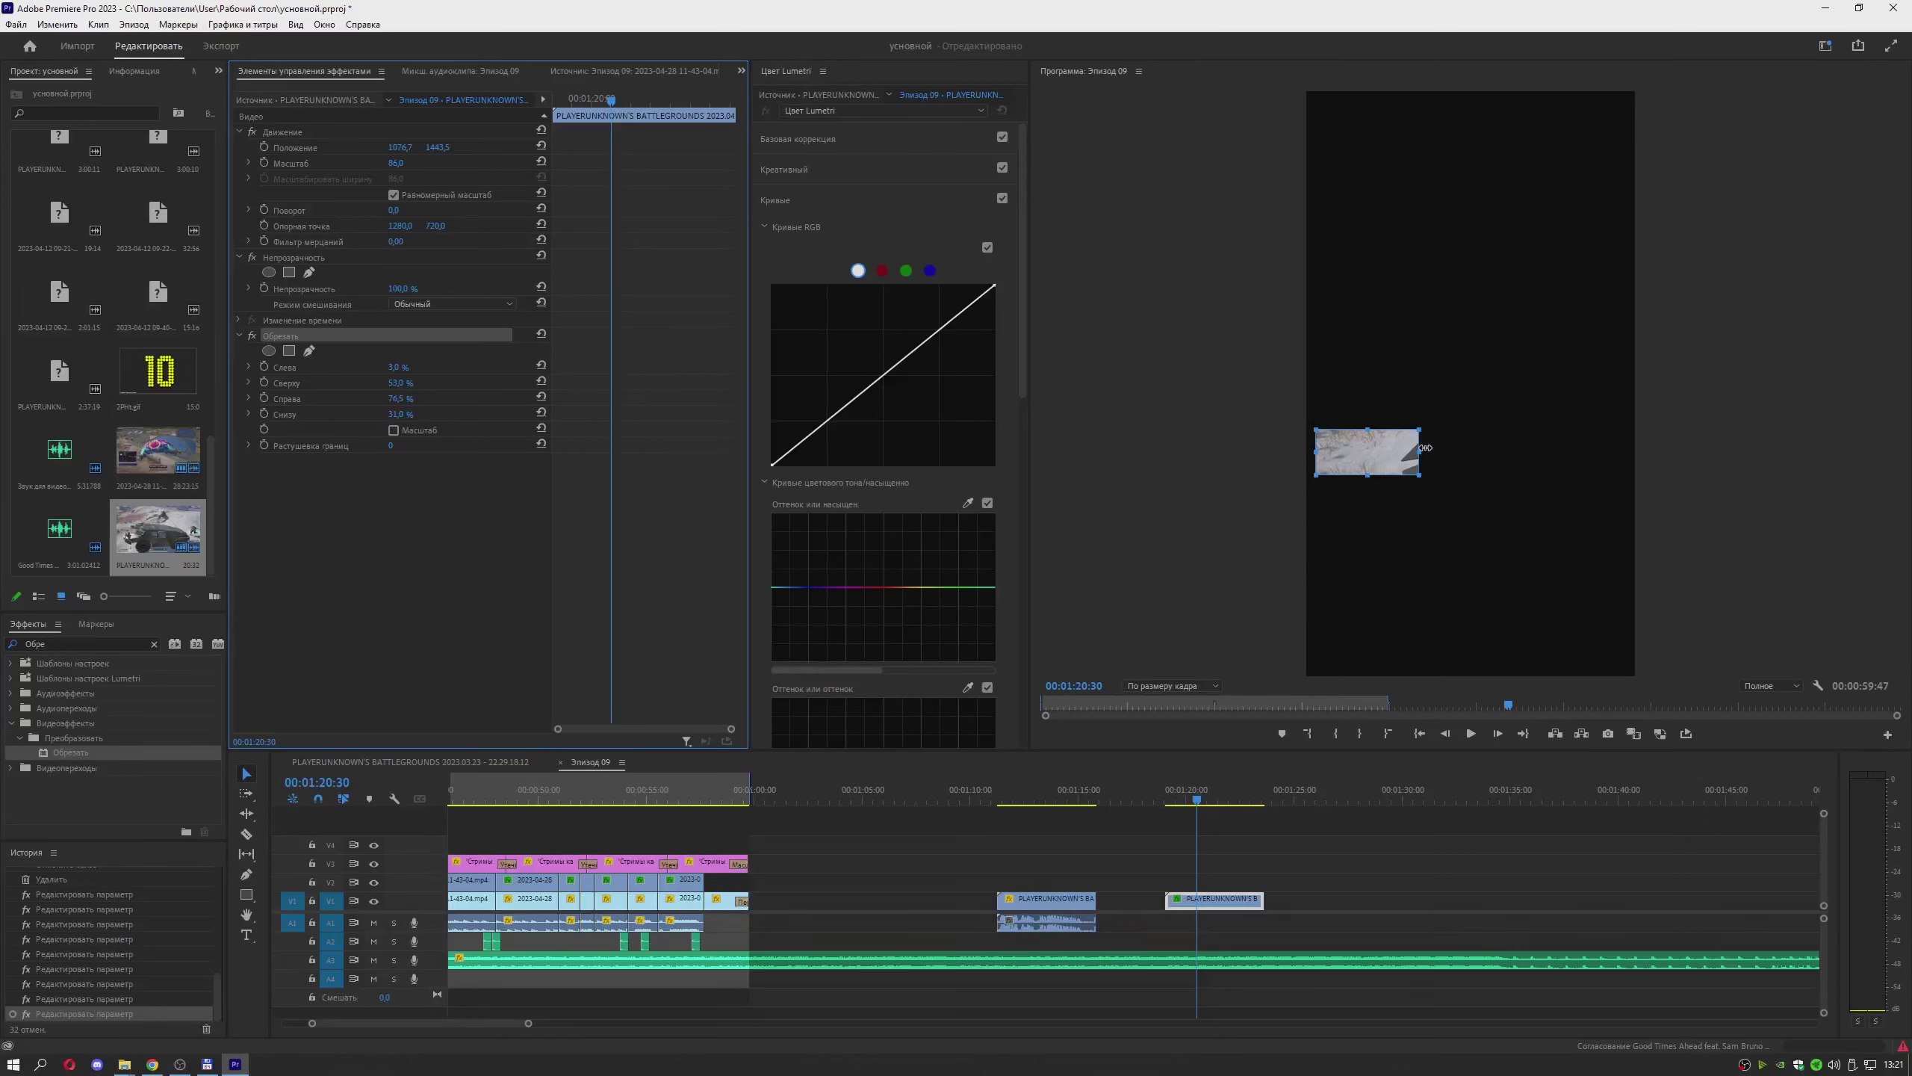
# Place the cropped copy on the track directly above the original gameplay clip and play the section from its start
pyautogui.click(402, 148)
pyautogui.moveTo(1215, 899); pyautogui.dragTo(1048, 879)
pyautogui.click(995, 799)
pyautogui.press('space')
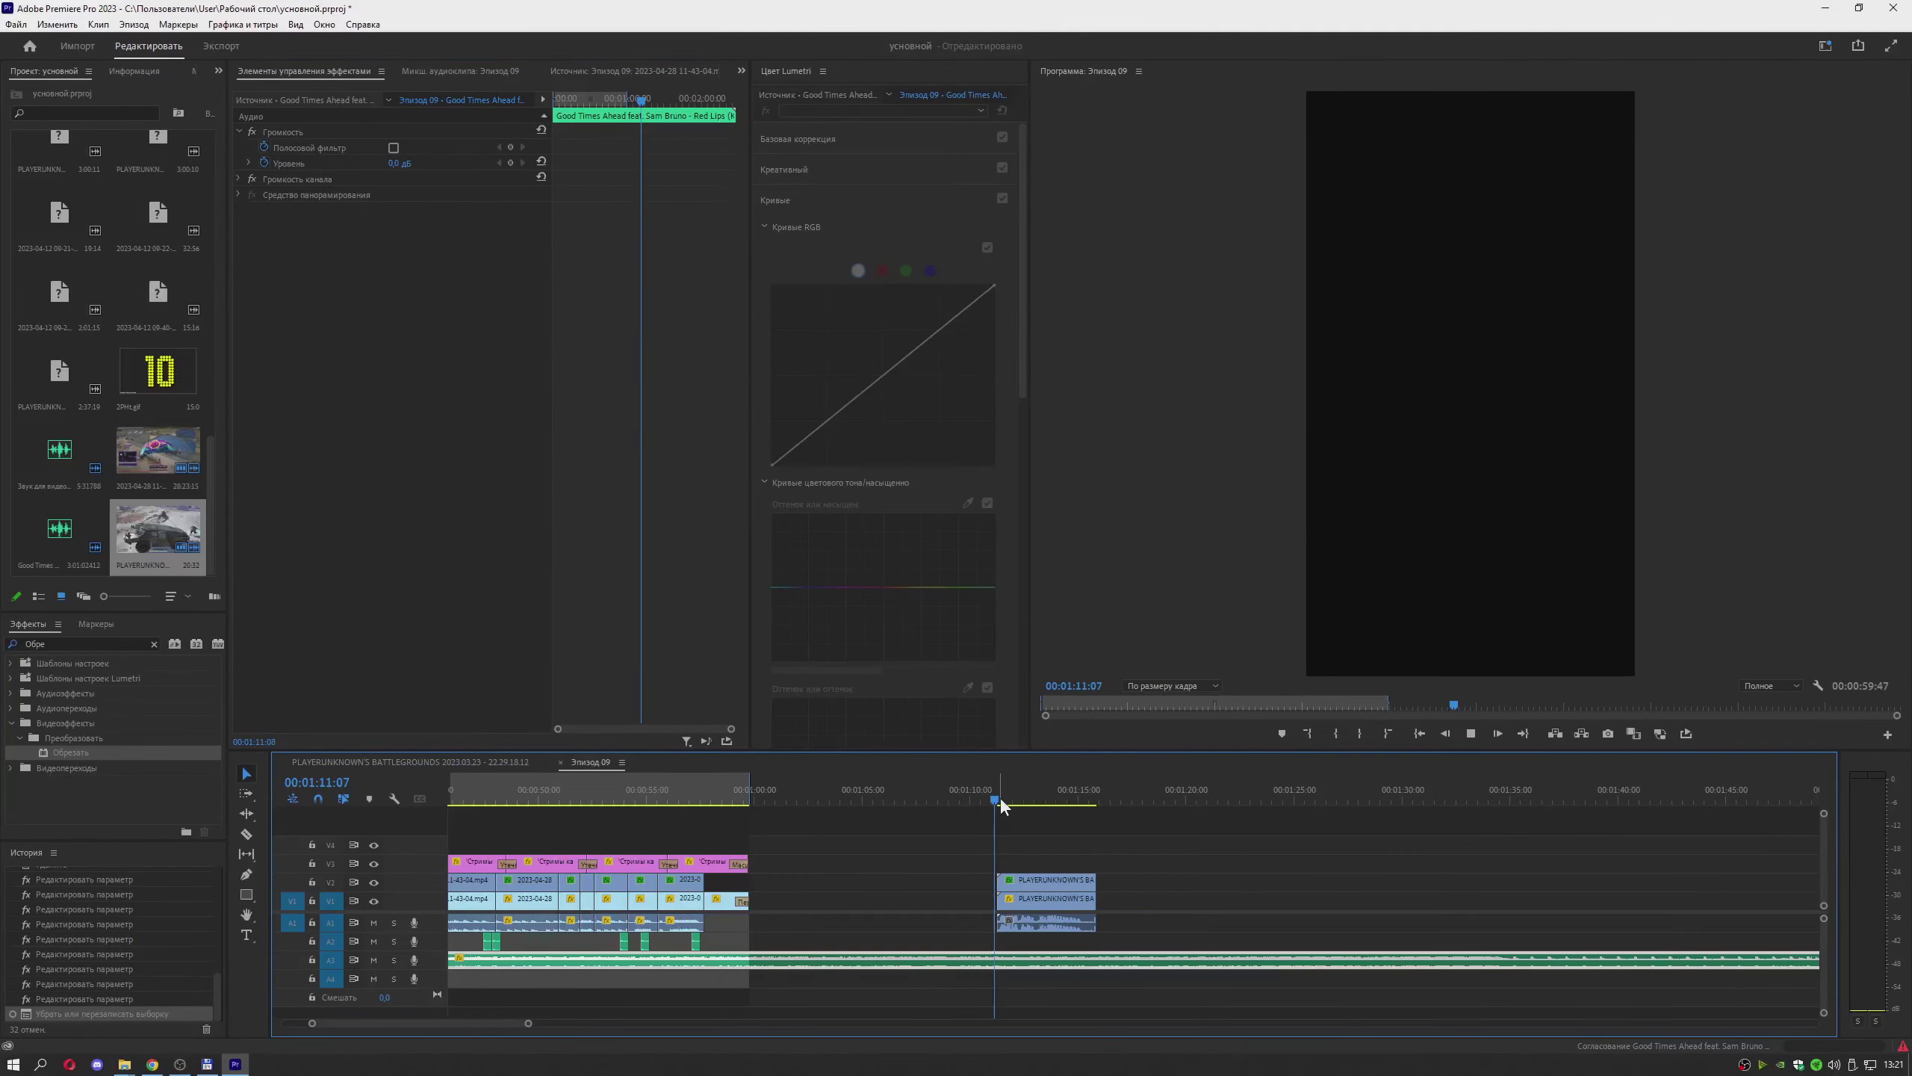
pyautogui.press('space')
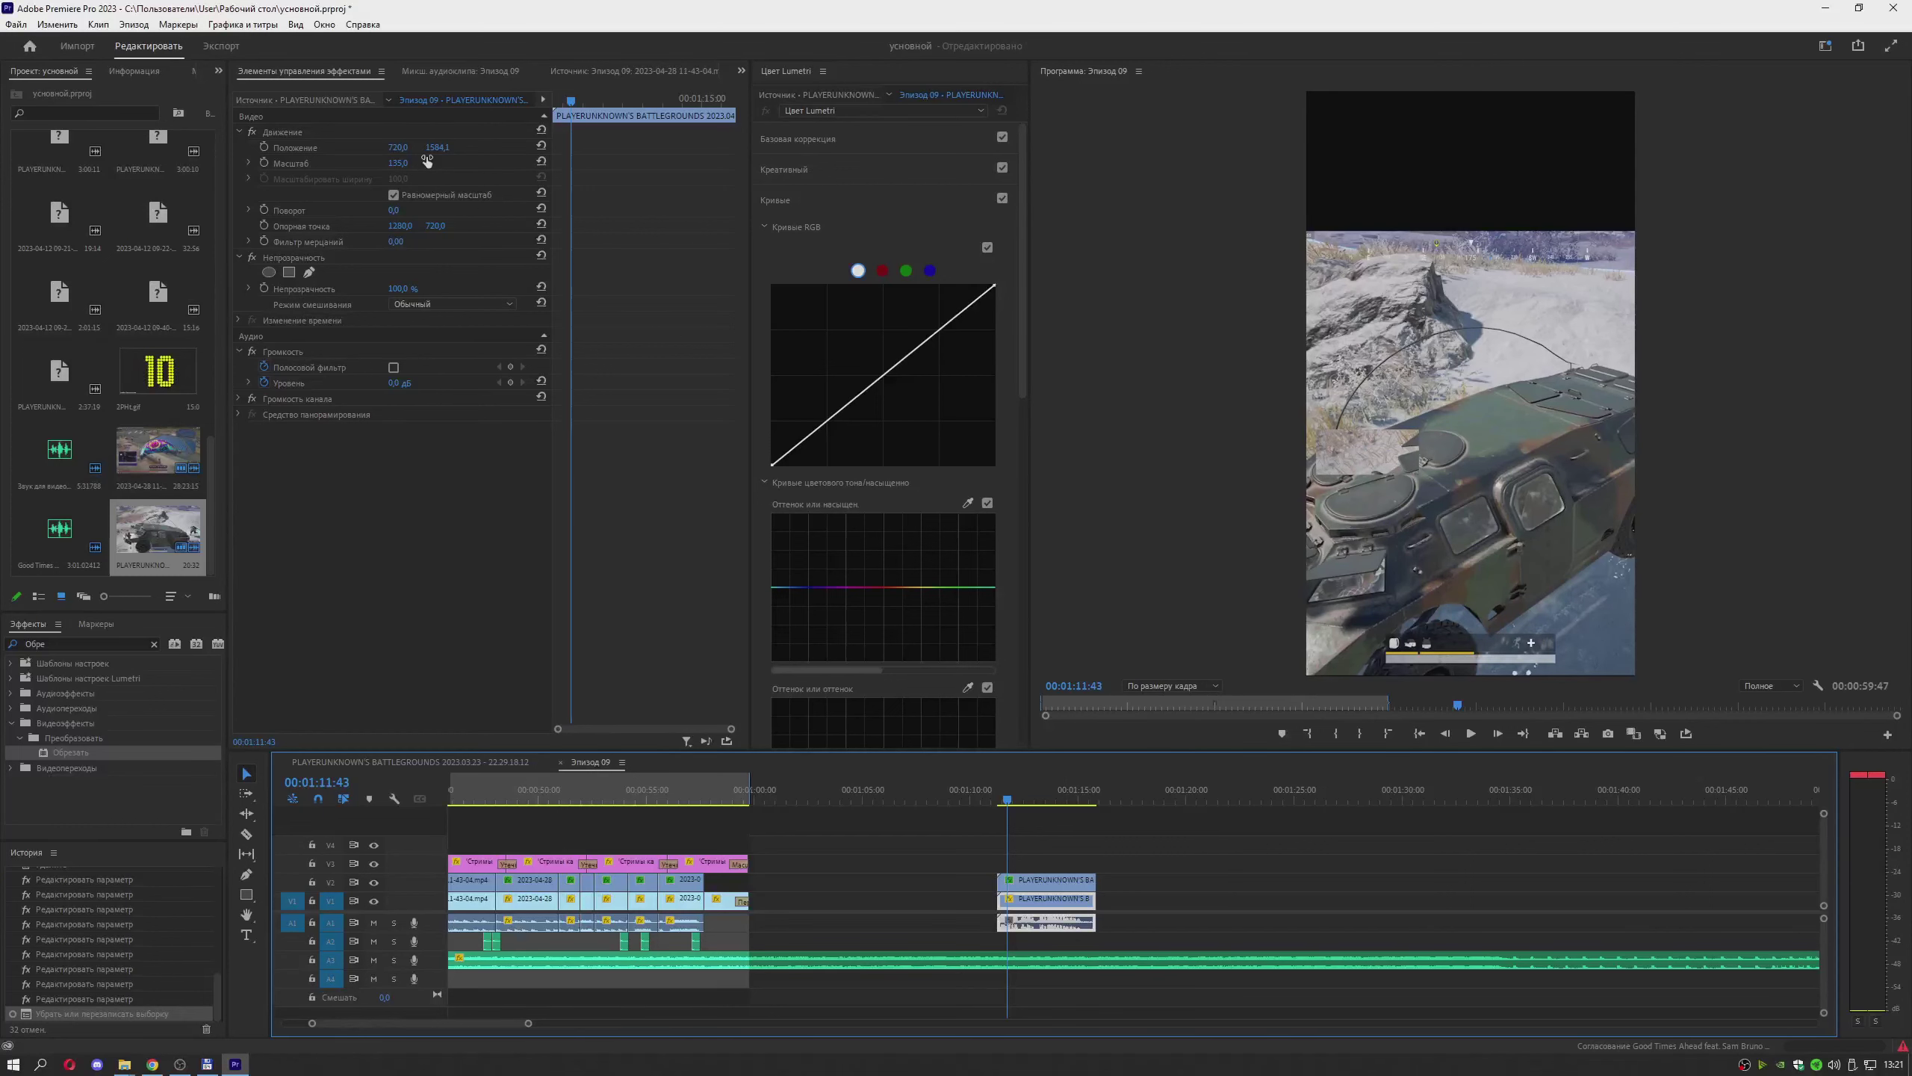
# Try to set the lower gameplay clip's position to 3305, -136.3 and play a moment of it
pyautogui.moveTo(398, 148); pyautogui.dragTo(401, 149)
pyautogui.click(400, 150)
pyautogui.press('Return')
pyautogui.click(401, 149)
pyautogui.write('3305')
pyautogui.press('Tab')
pyautogui.write('-13')
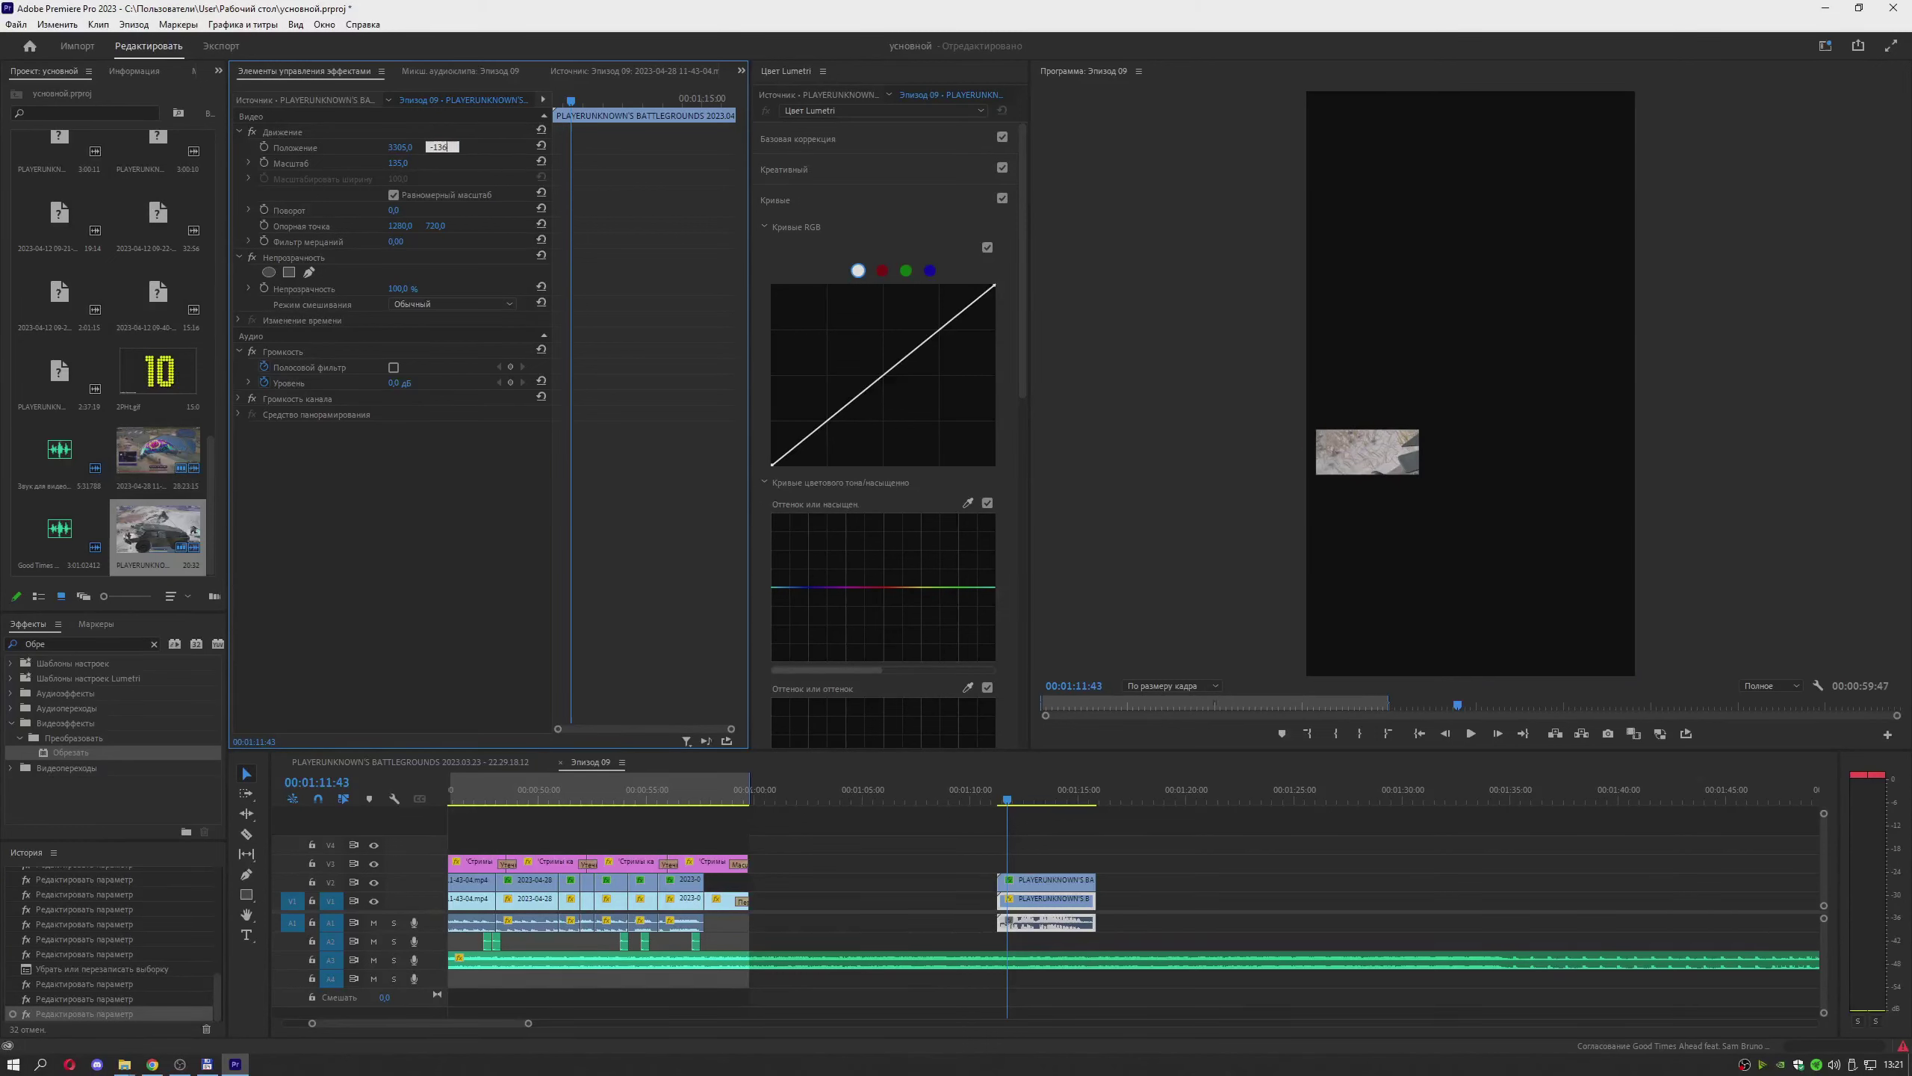
pyautogui.write('6,3')
pyautogui.press('Return')
pyautogui.press('space')
pyautogui.press('space')
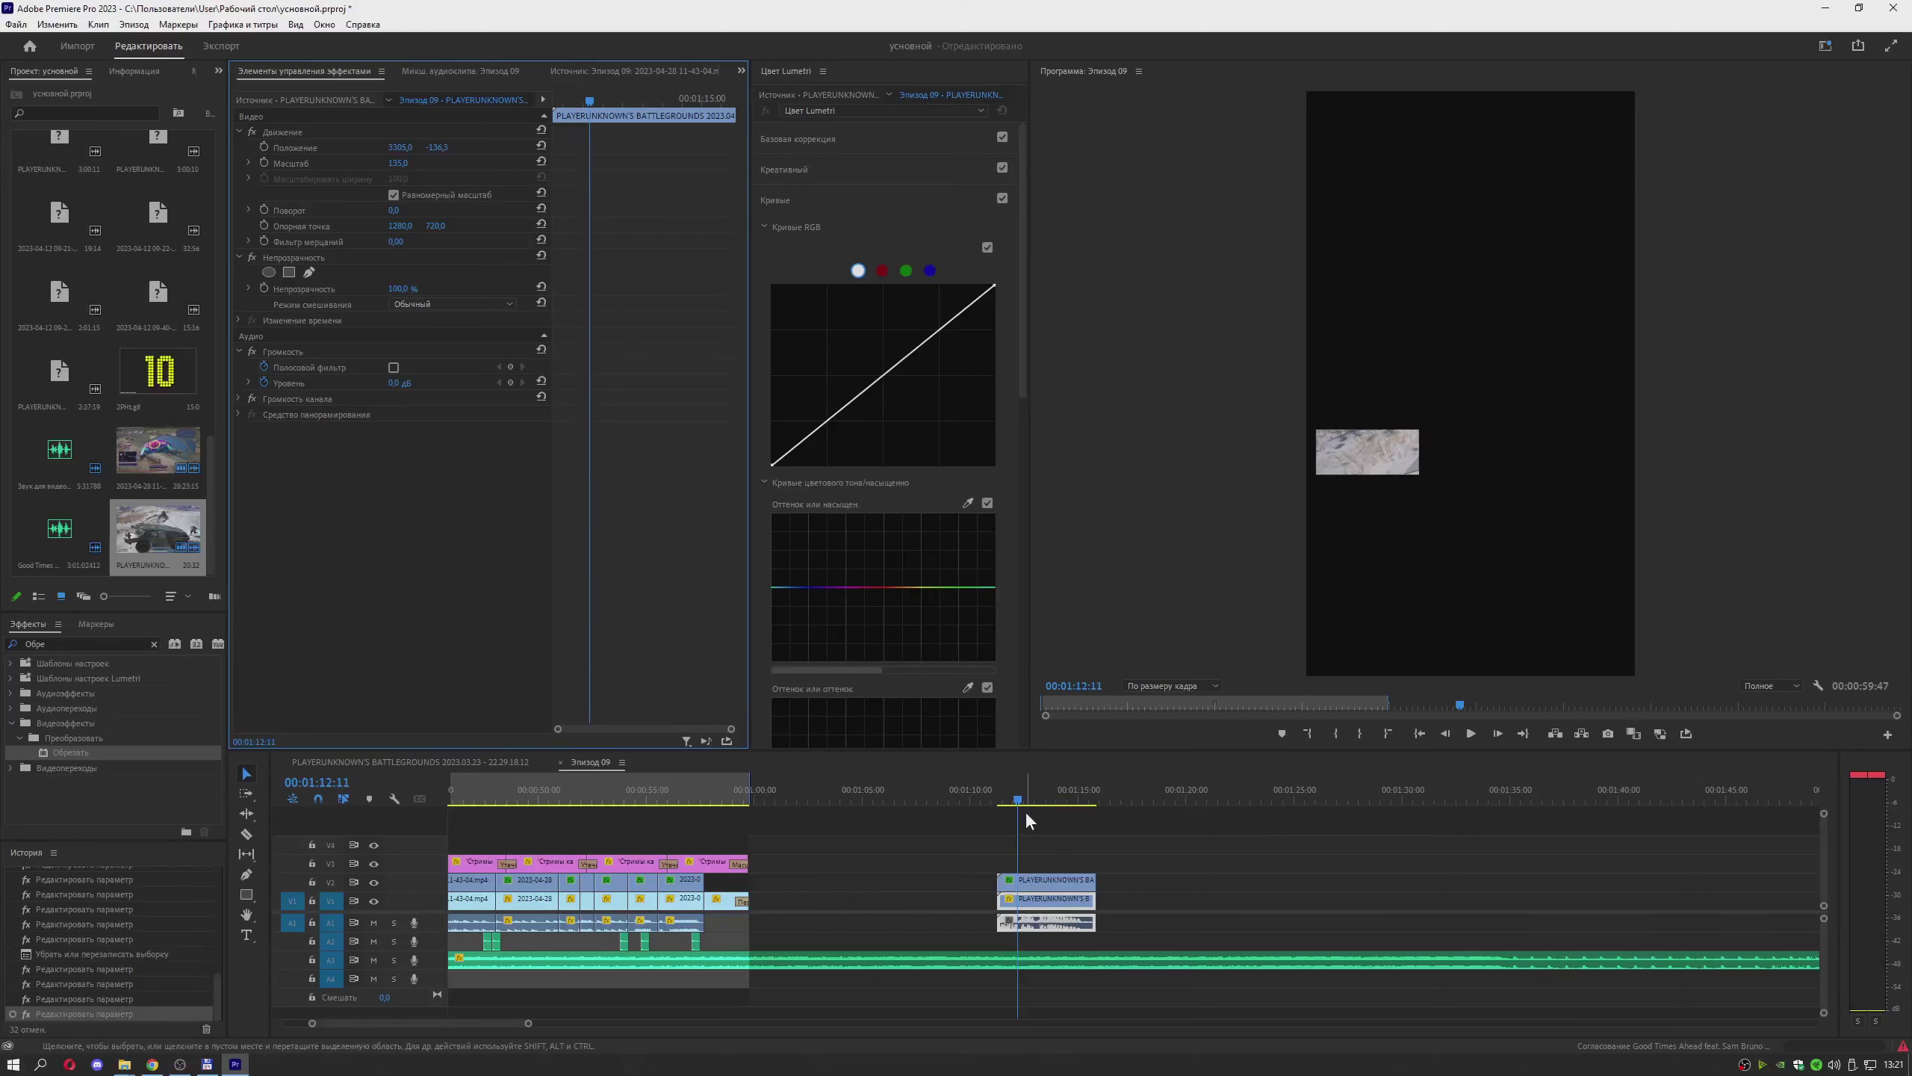
# Undo the position changes on the lower gameplay clip and briefly play the result
pyautogui.click(1020, 899)
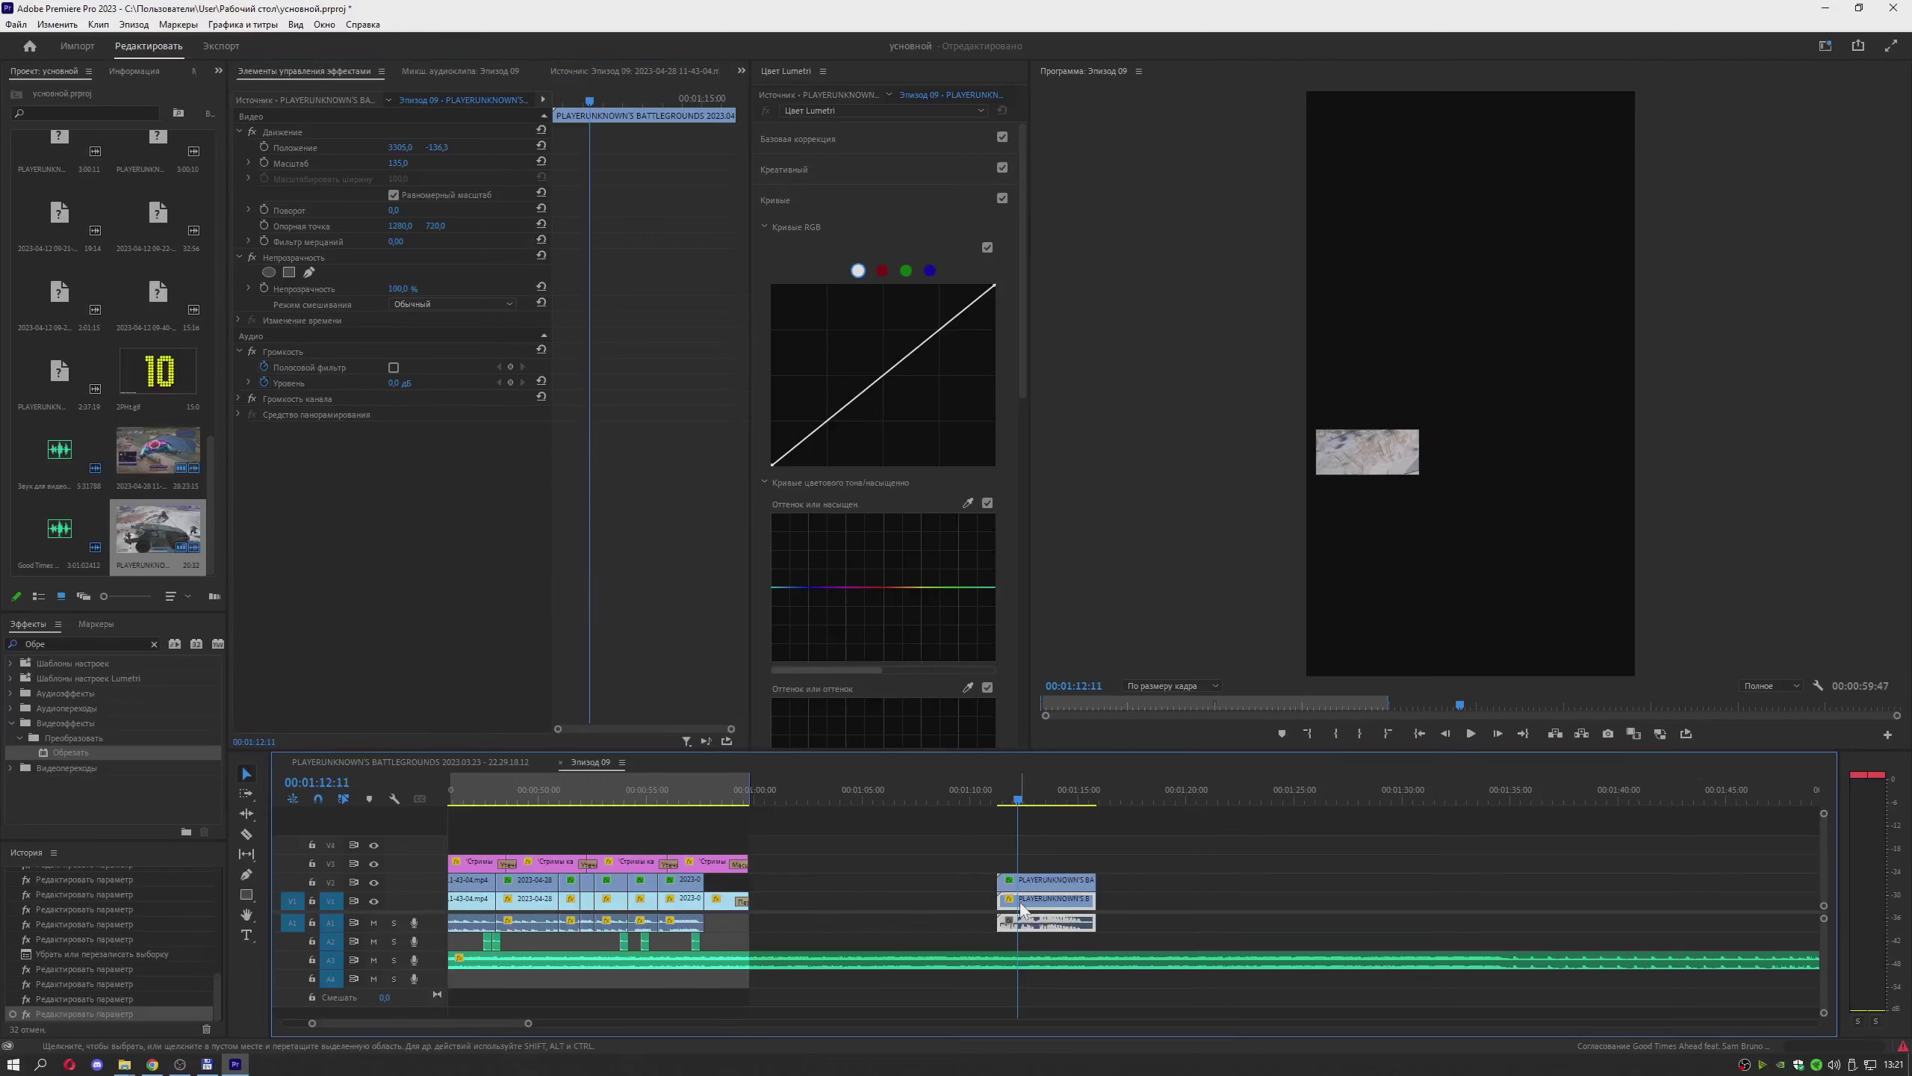
pyautogui.hotkey('ctrl', 'z')
pyautogui.hotkey('ctrl', 'z')
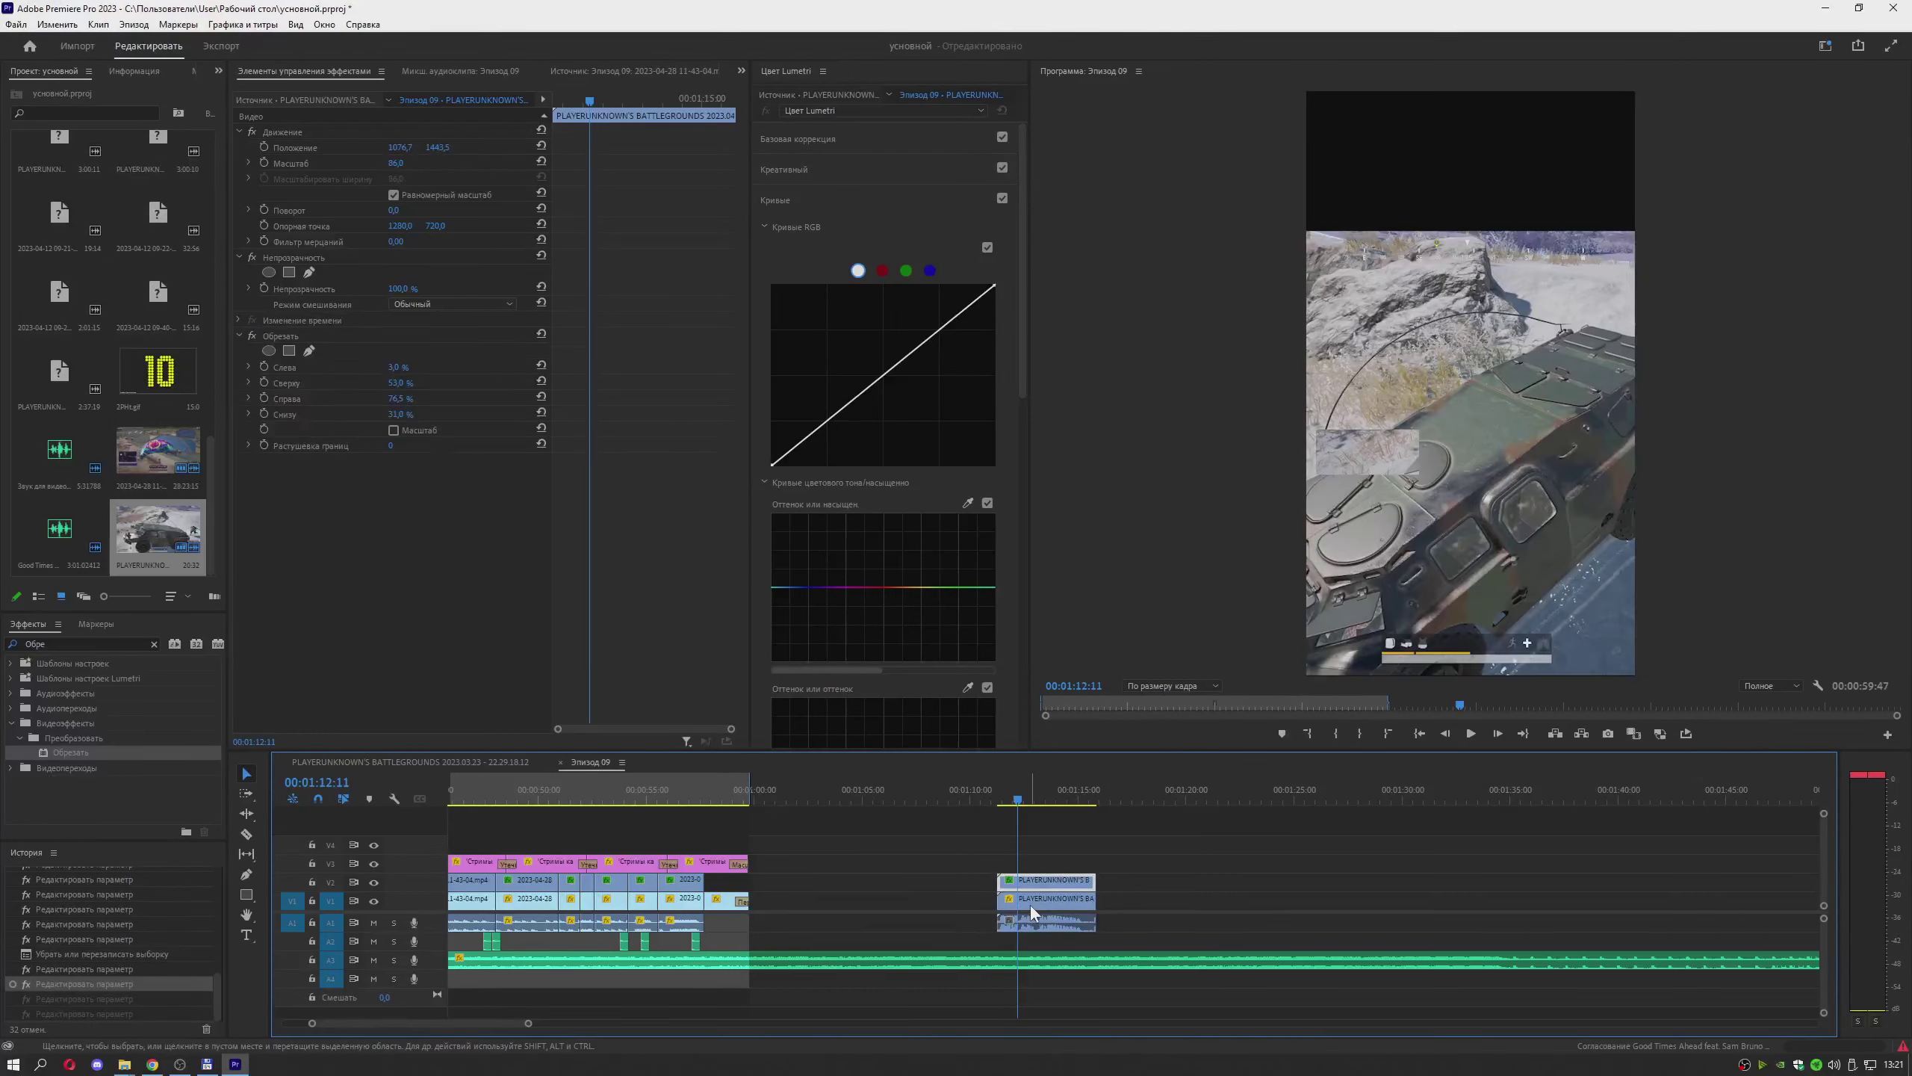
pyautogui.press('space')
pyautogui.press('space')
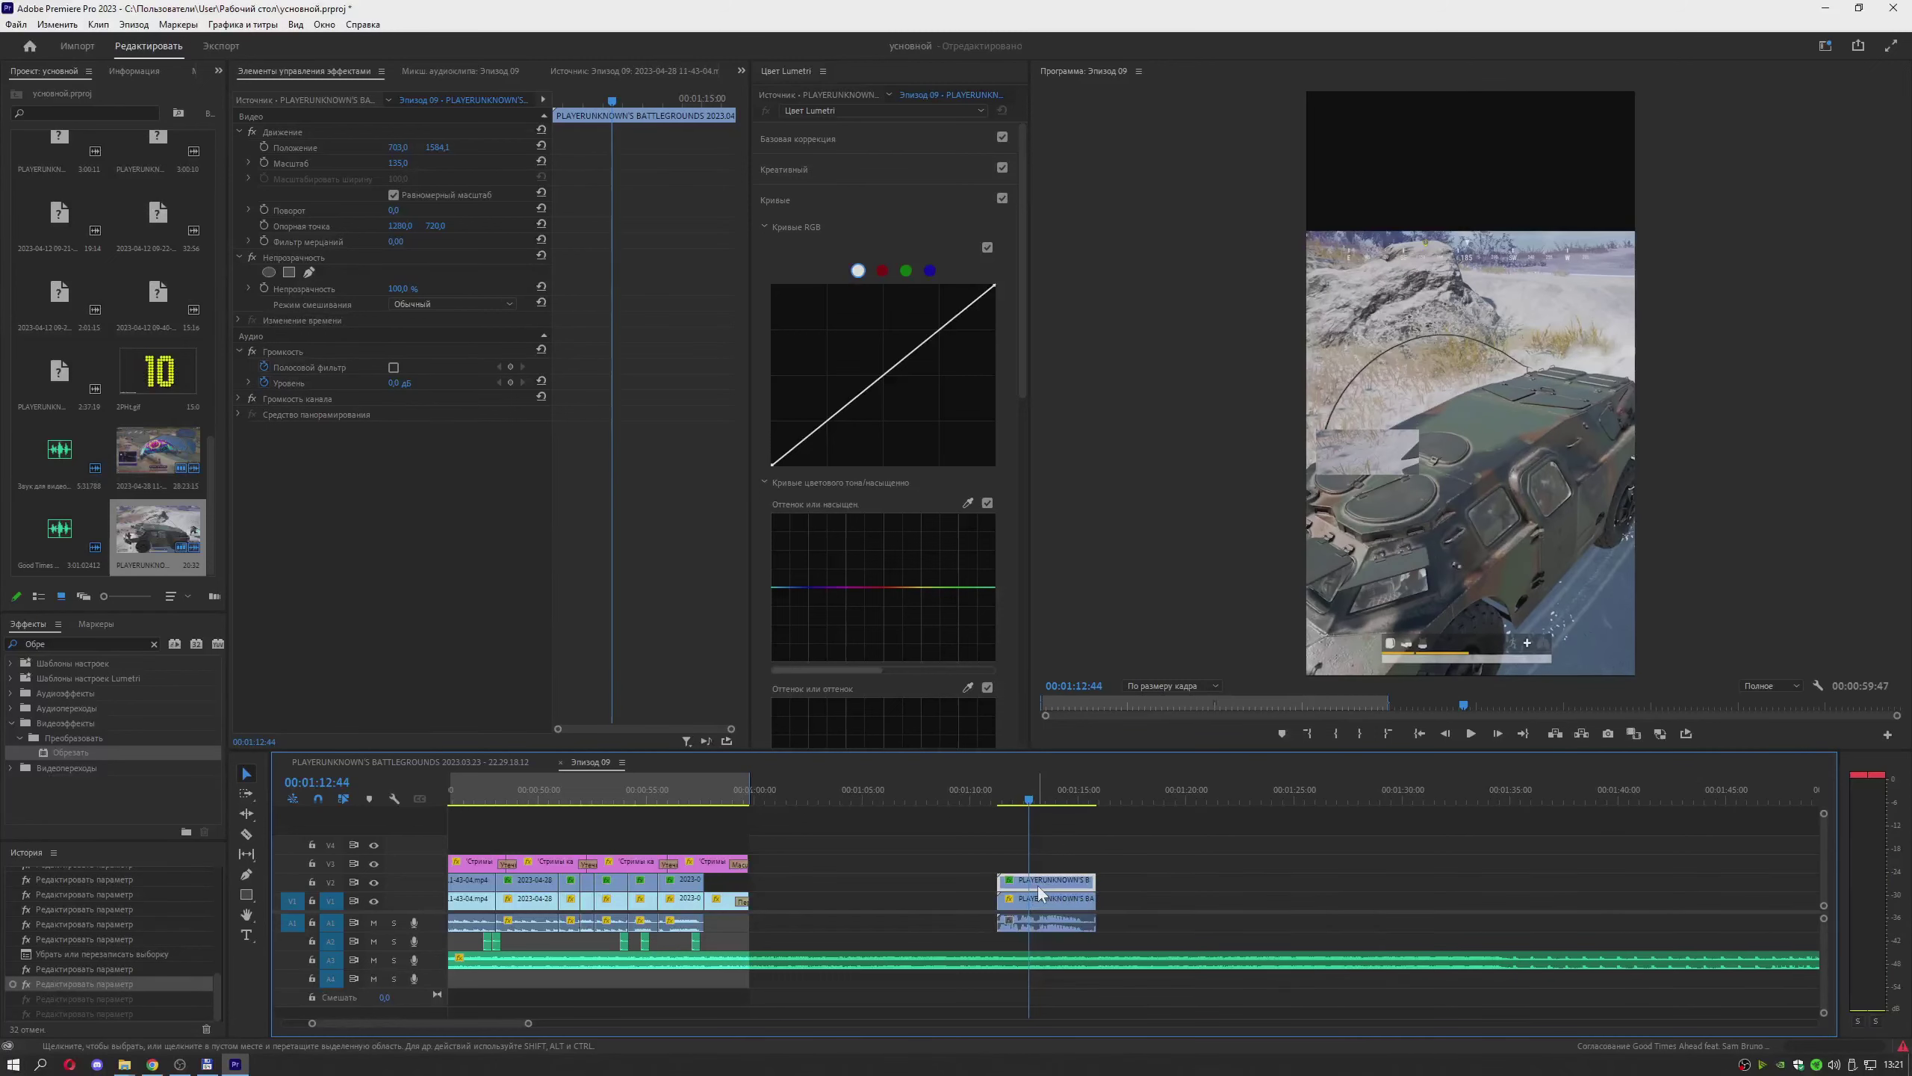
# Set the cropped upper copy's position to 3305, -136.3 and preview the section
pyautogui.click(1039, 884)
pyautogui.click(401, 148)
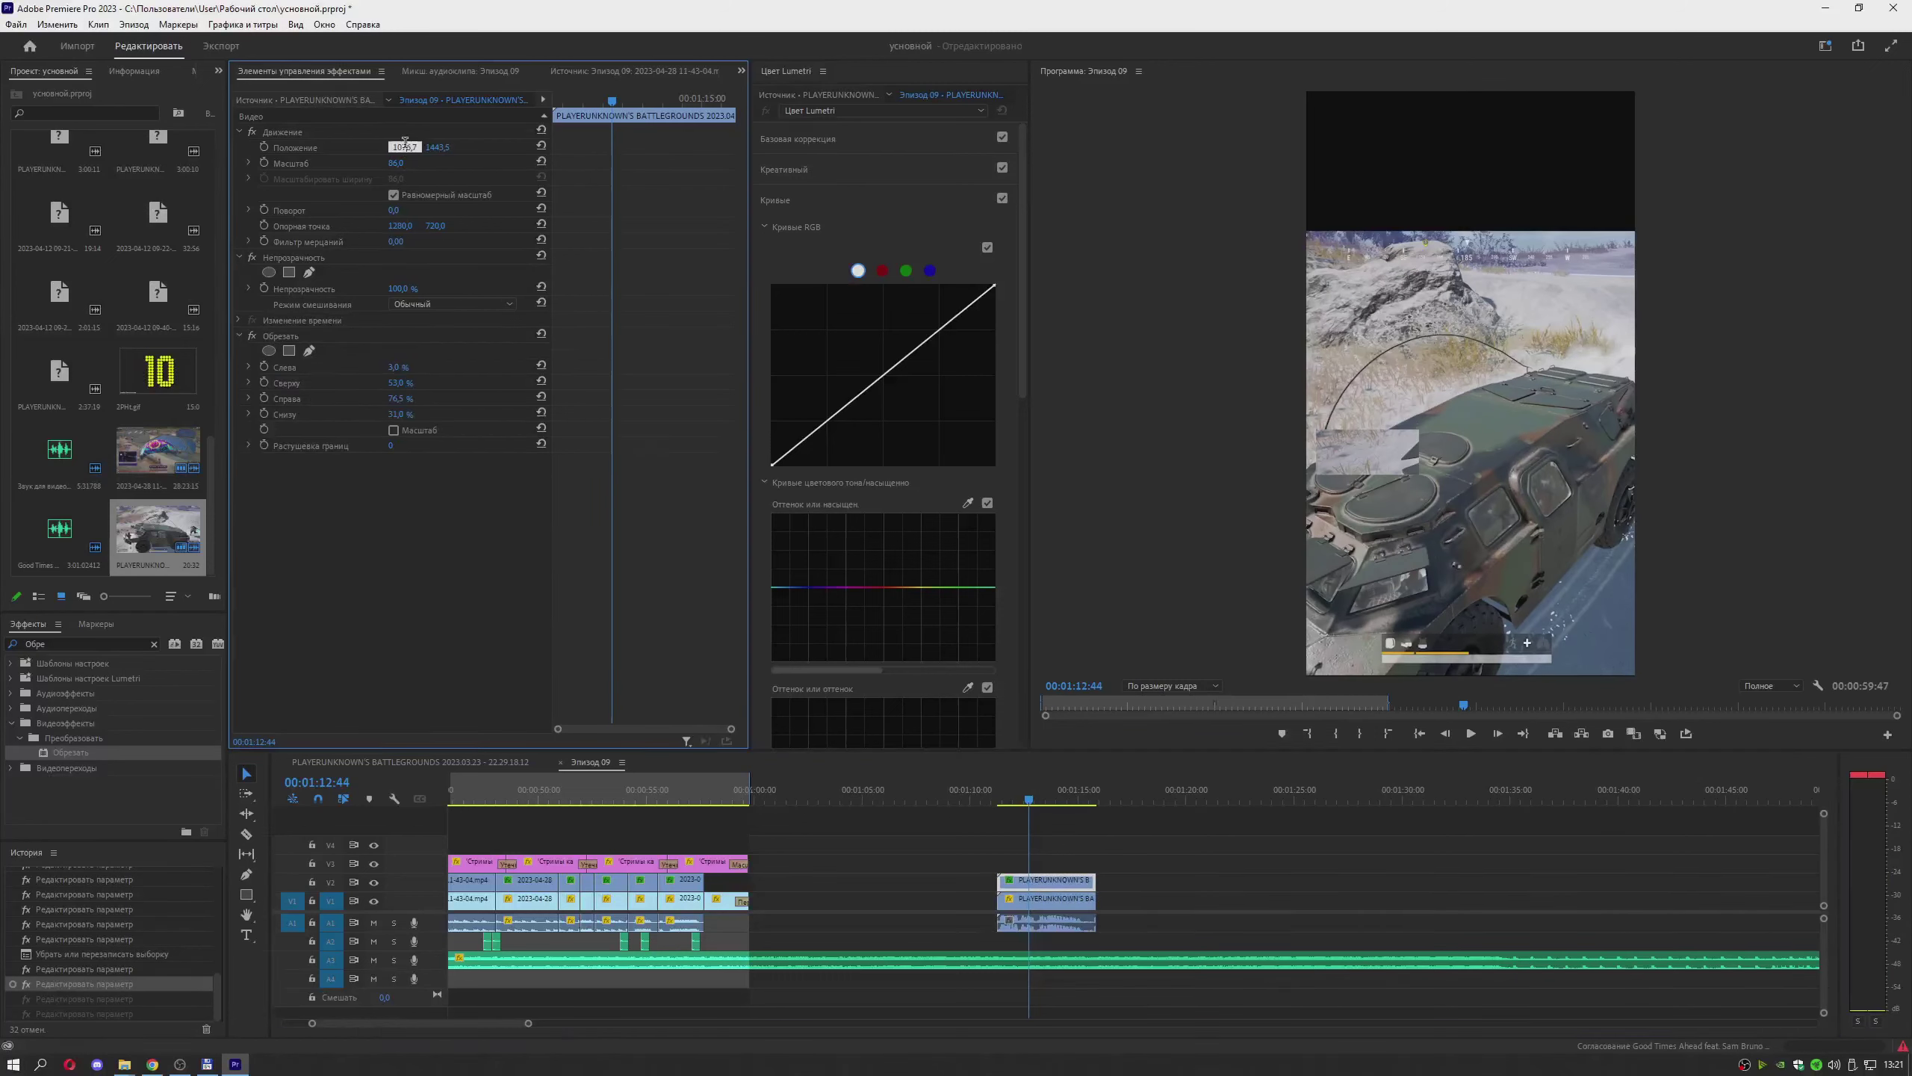
pyautogui.write('3305')
pyautogui.press('Tab')
pyautogui.write('-13')
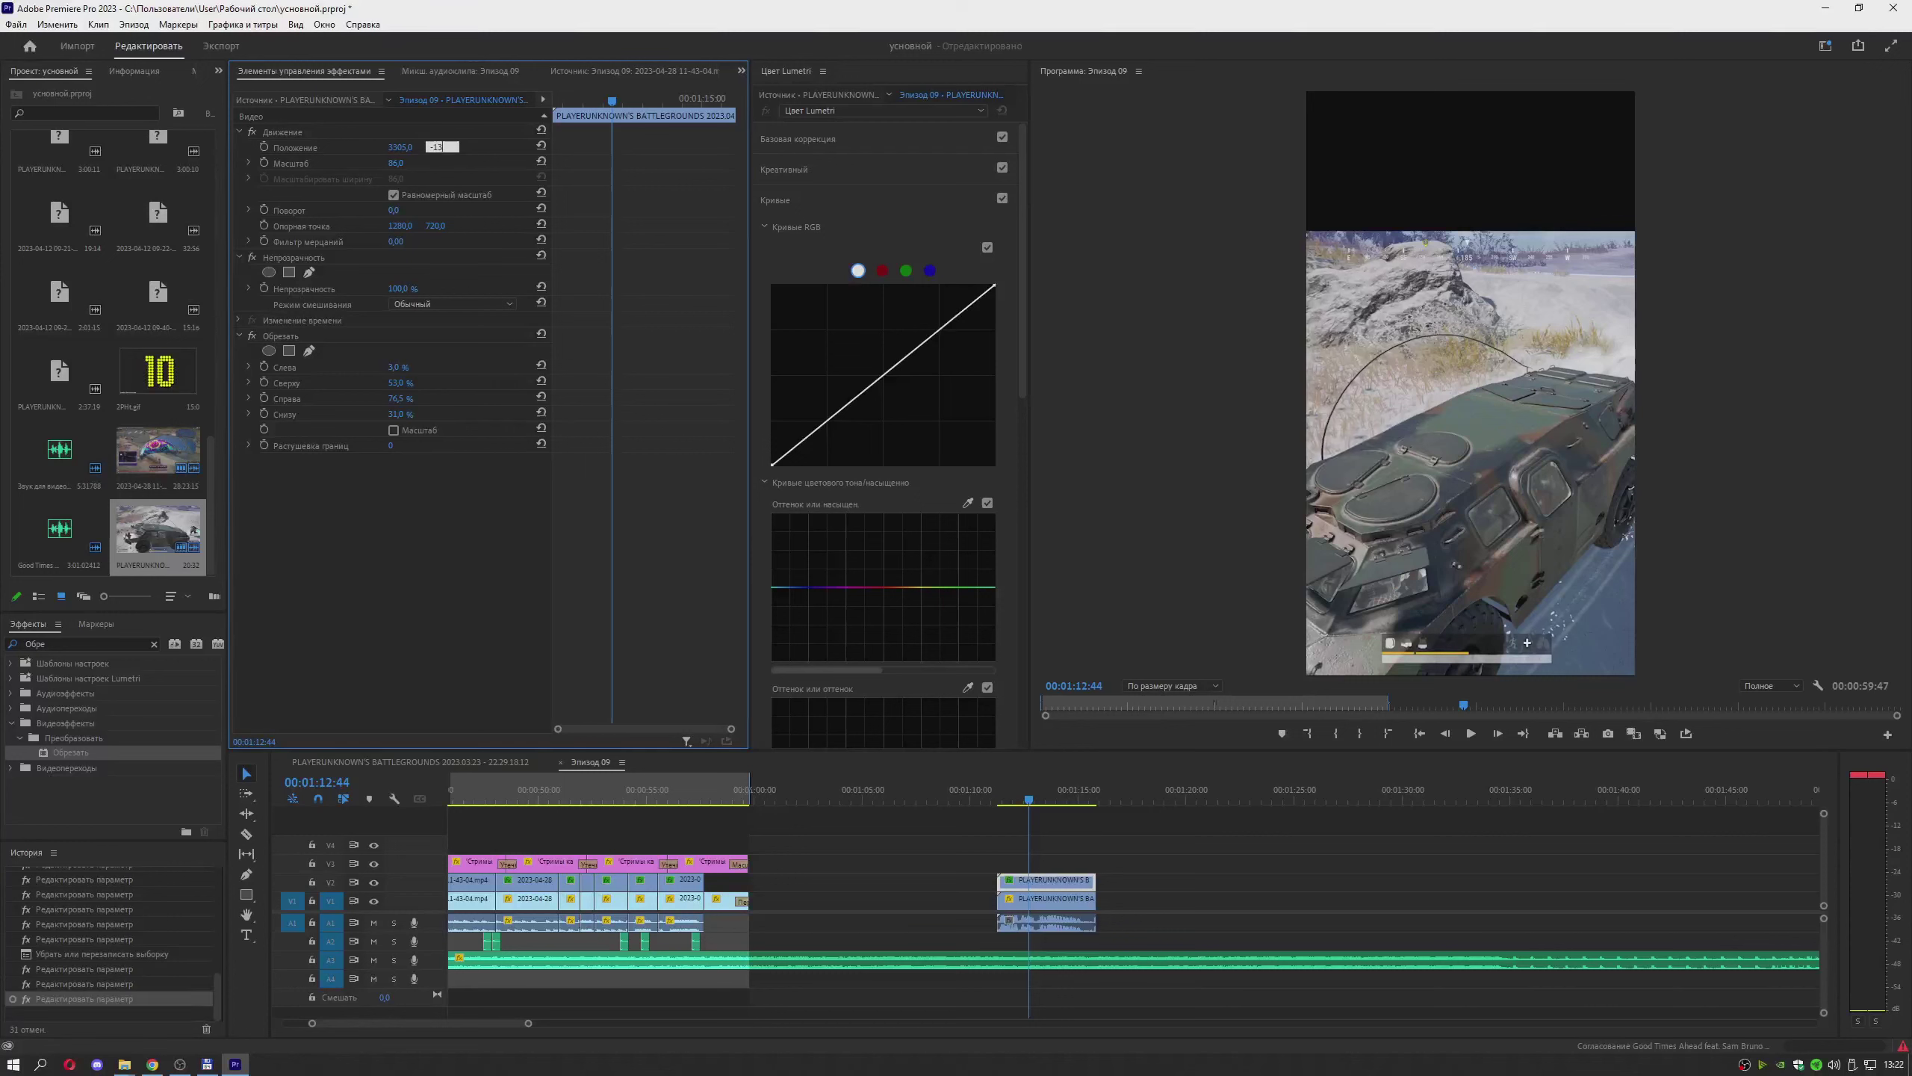
pyautogui.write('65')
pyautogui.press('Return')
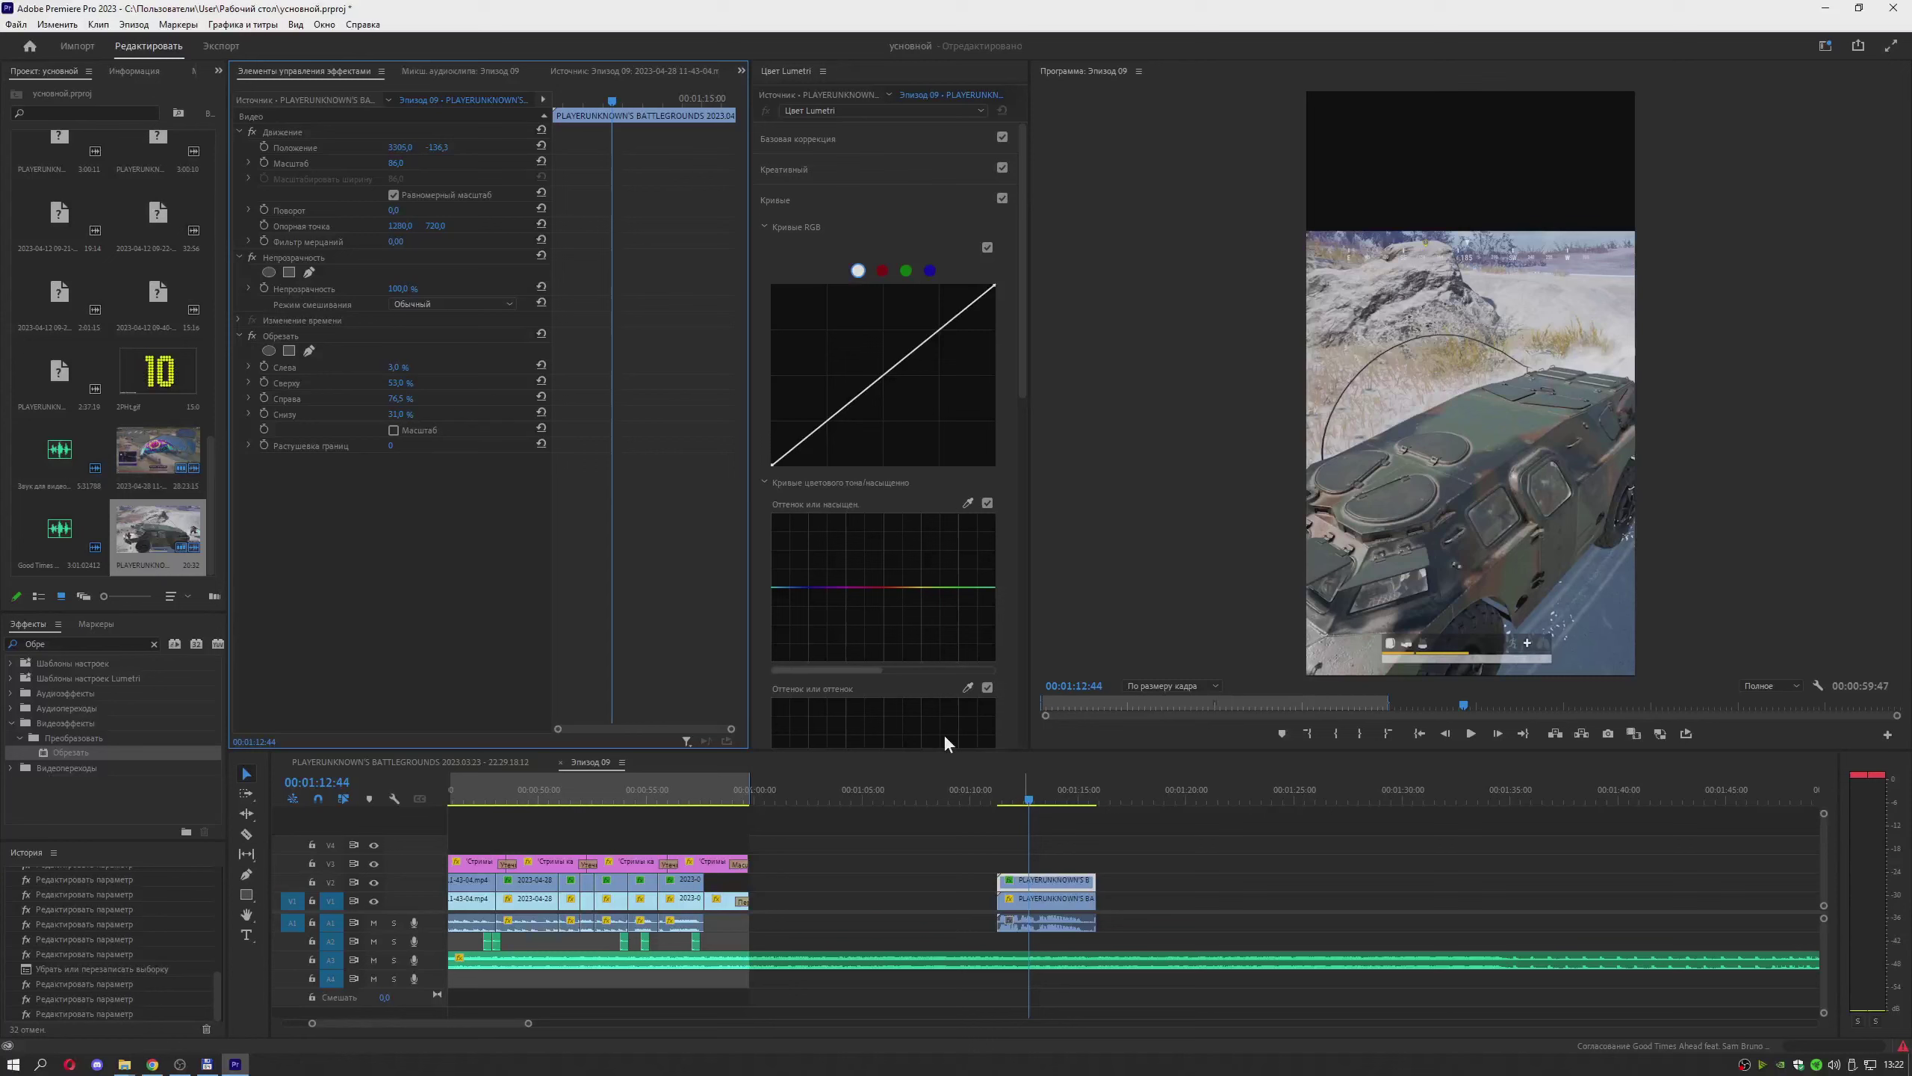
pyautogui.press('space')
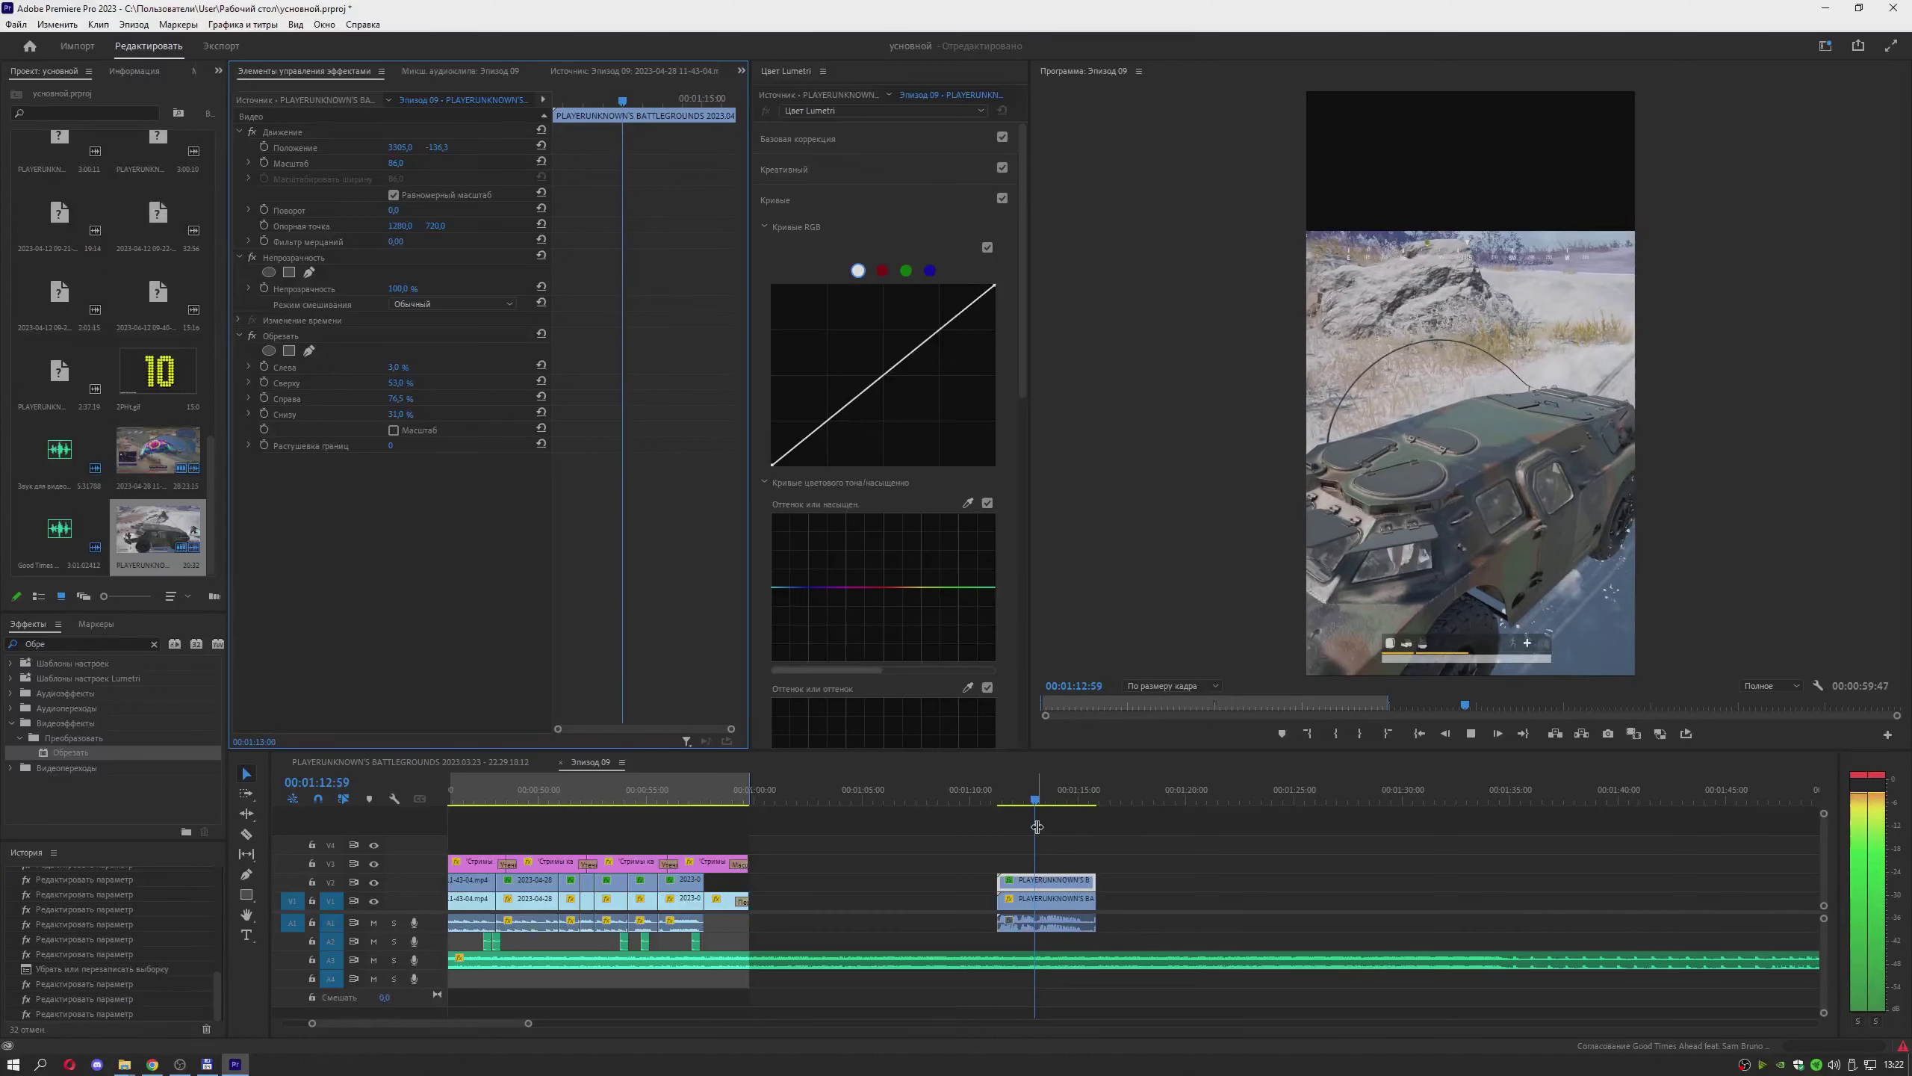
pyautogui.click(999, 800)
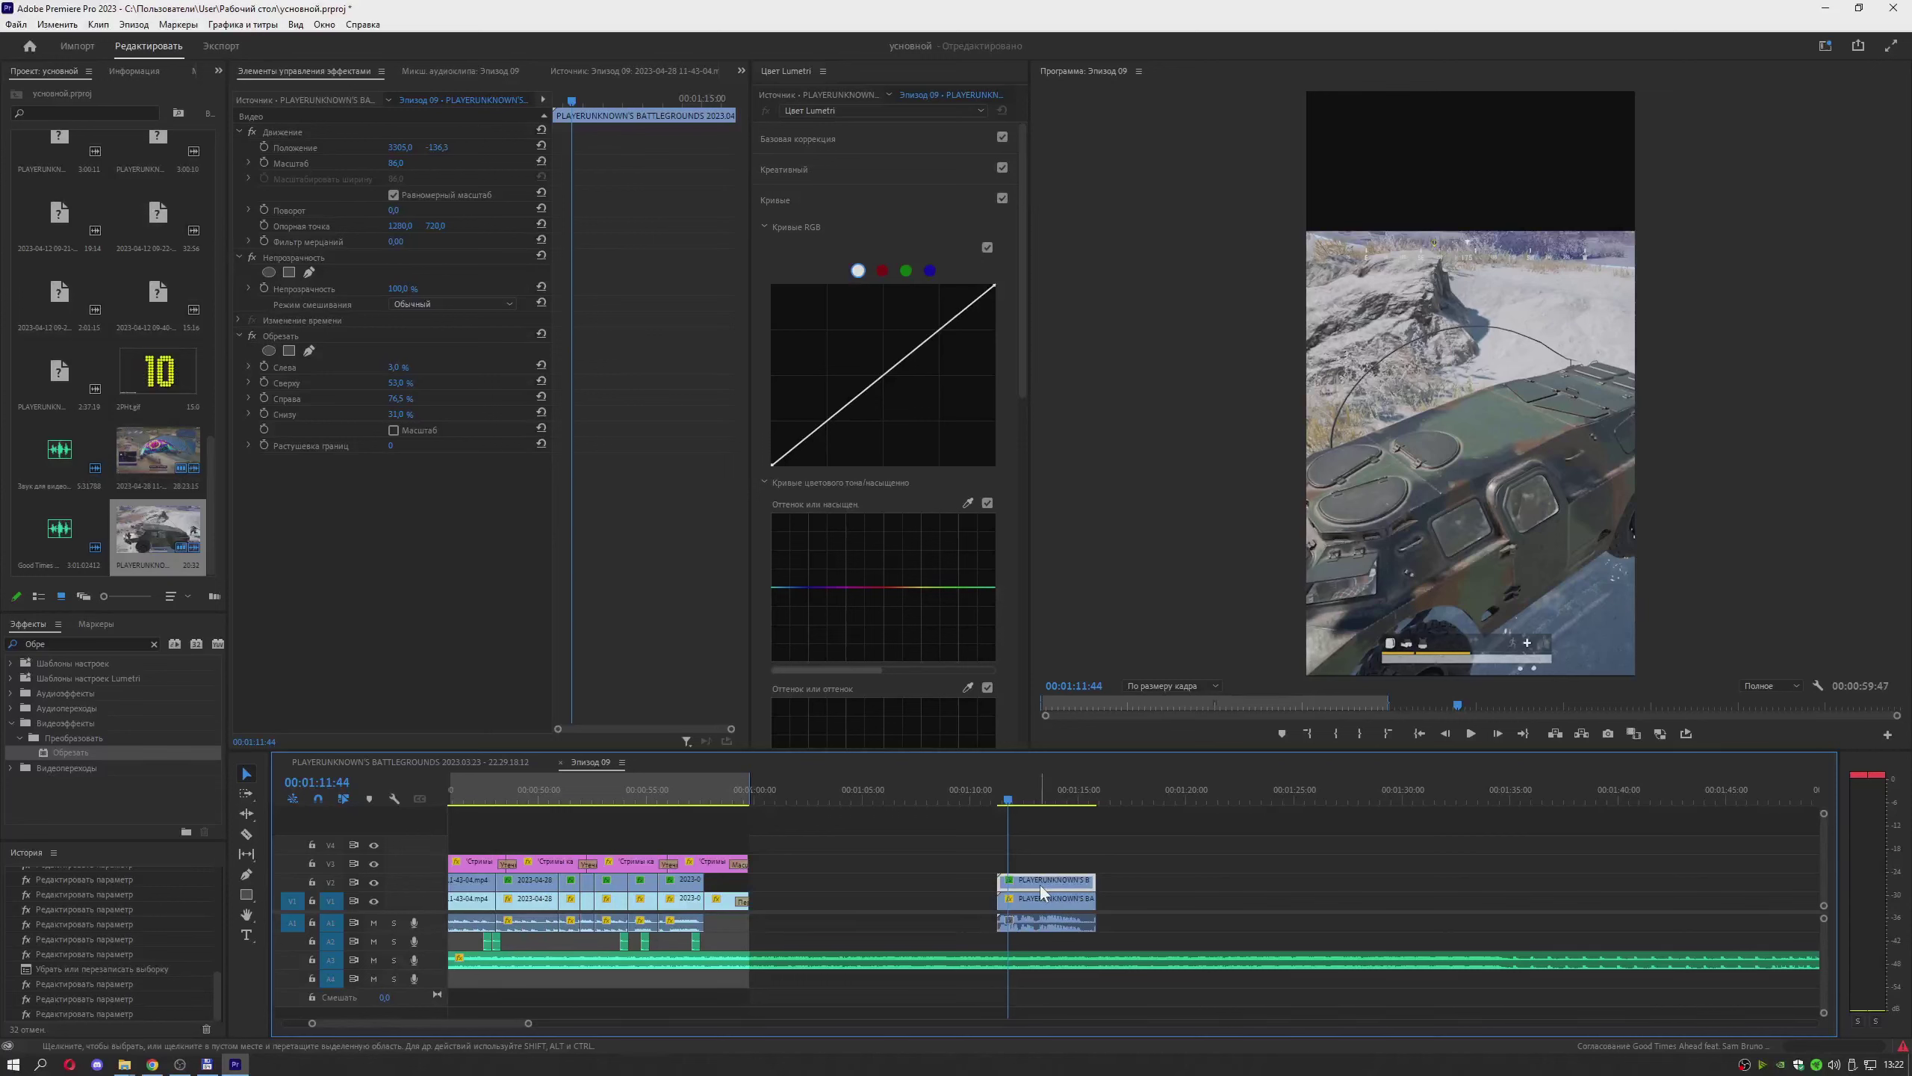
# Undo the upper copy's position change and move its picture up to the gameplay's upper edge, at about 1250, 480
pyautogui.hotkey('ctrl', 'shift', 'z')
pyautogui.click(1371, 463)
pyautogui.hotkey('ctrl', 'z')
pyautogui.moveTo(1392, 509); pyautogui.dragTo(1444, 218)
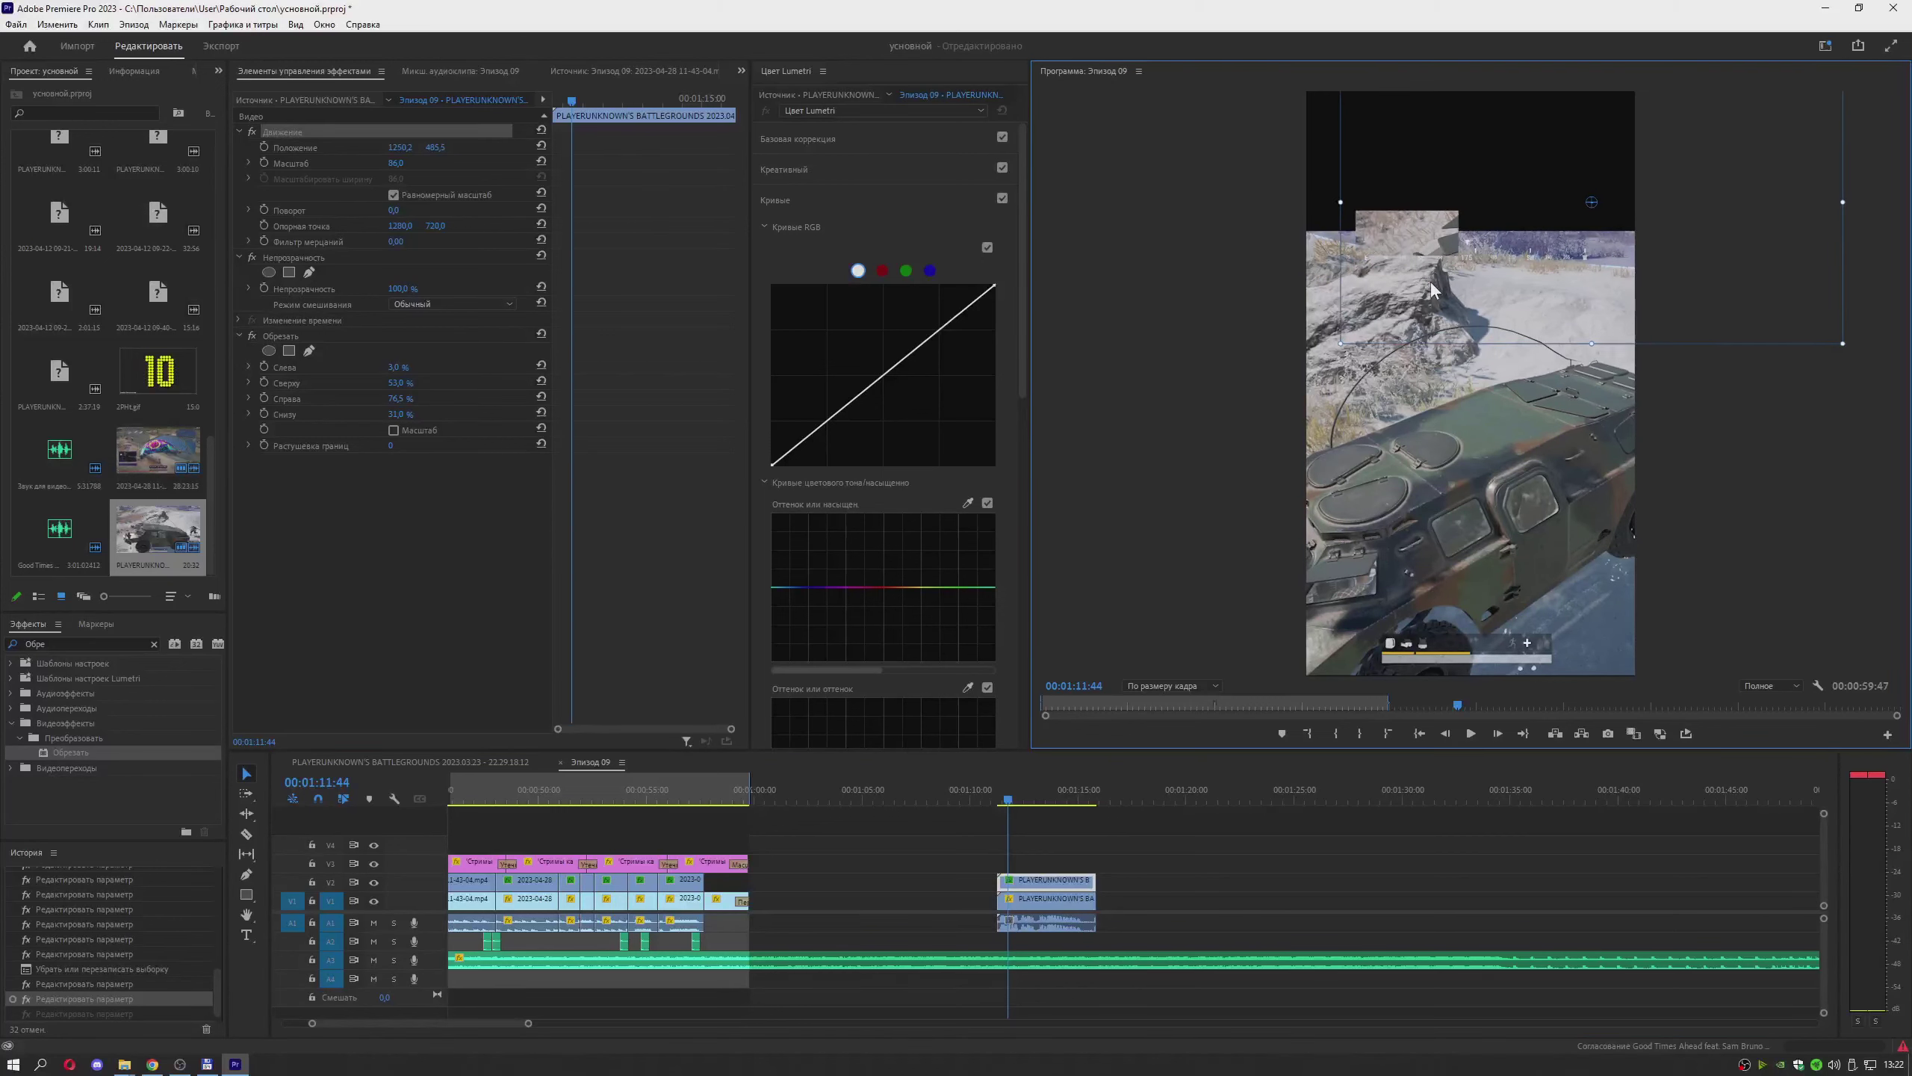
# Set the cropped upper copy's scale to 275 and its position to 3305, -136.3
pyautogui.click(401, 163)
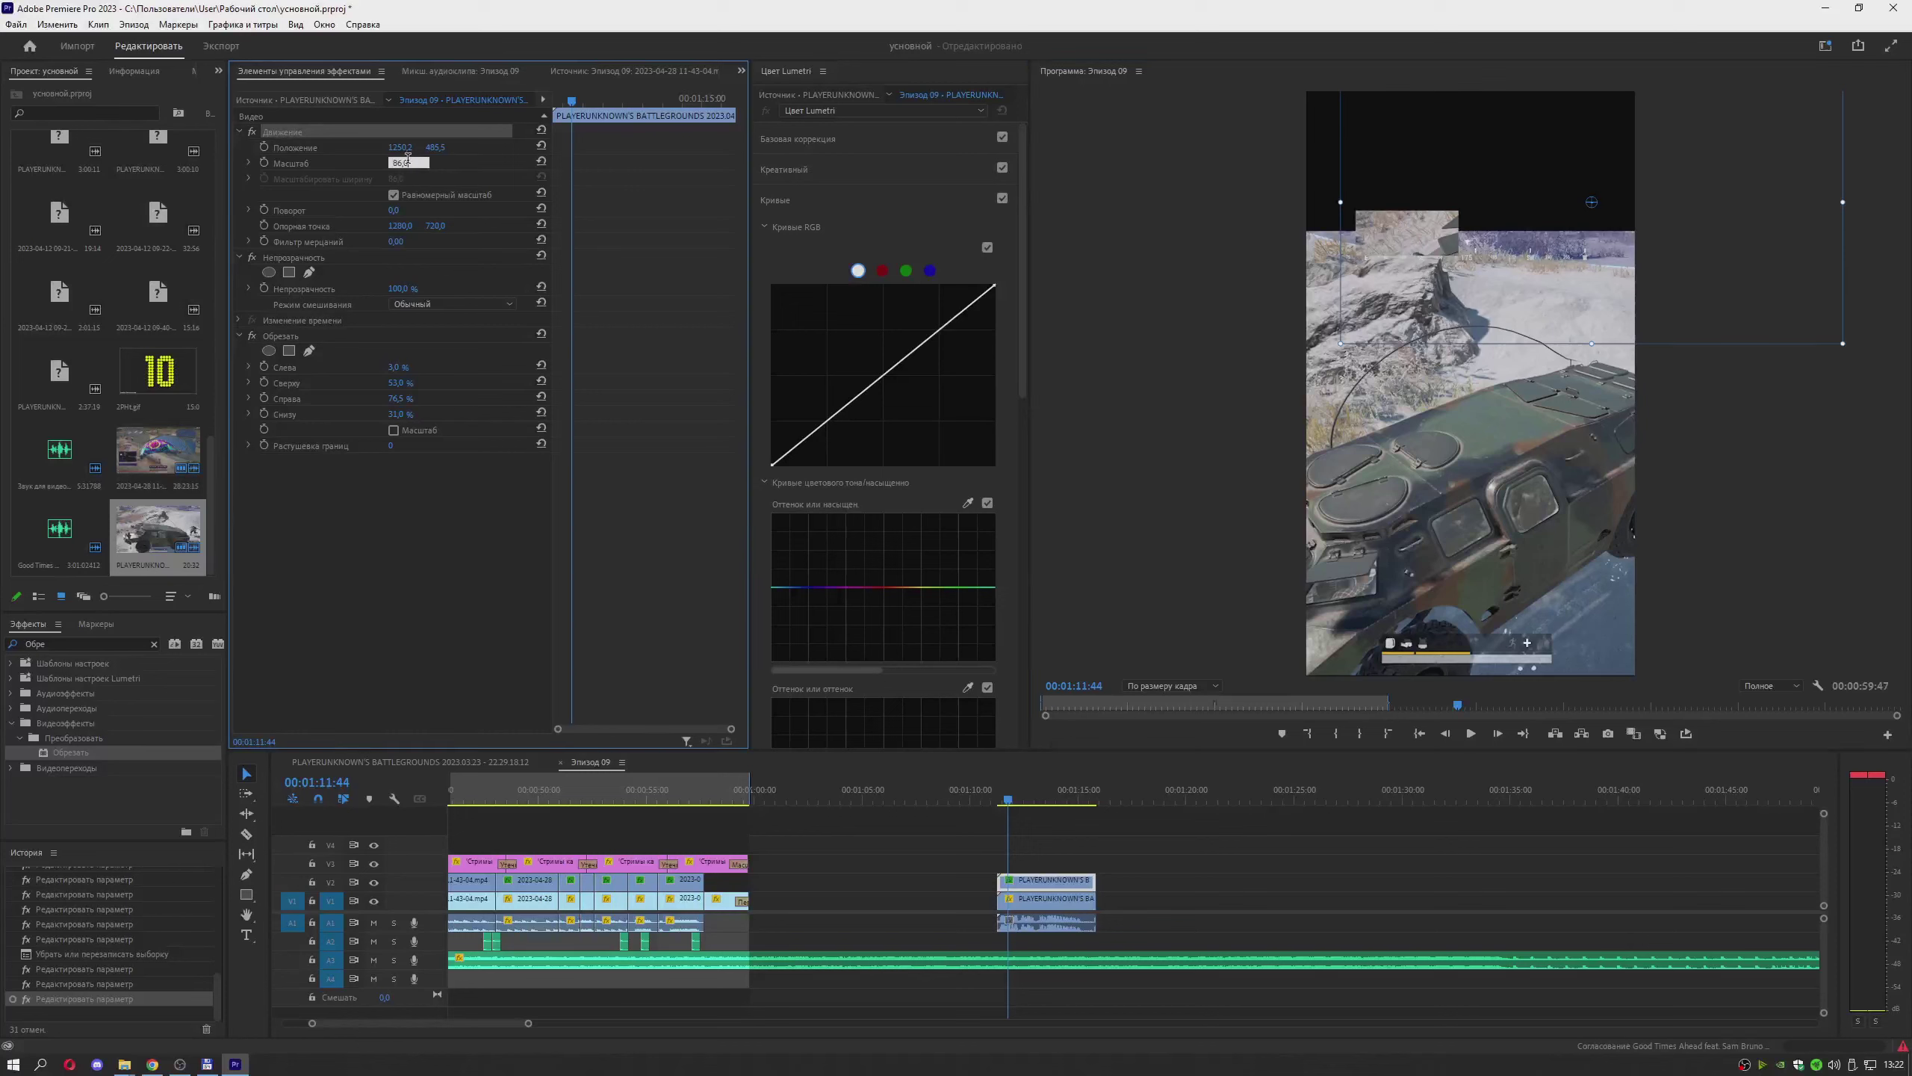
pyautogui.write('275')
pyautogui.click(403, 147)
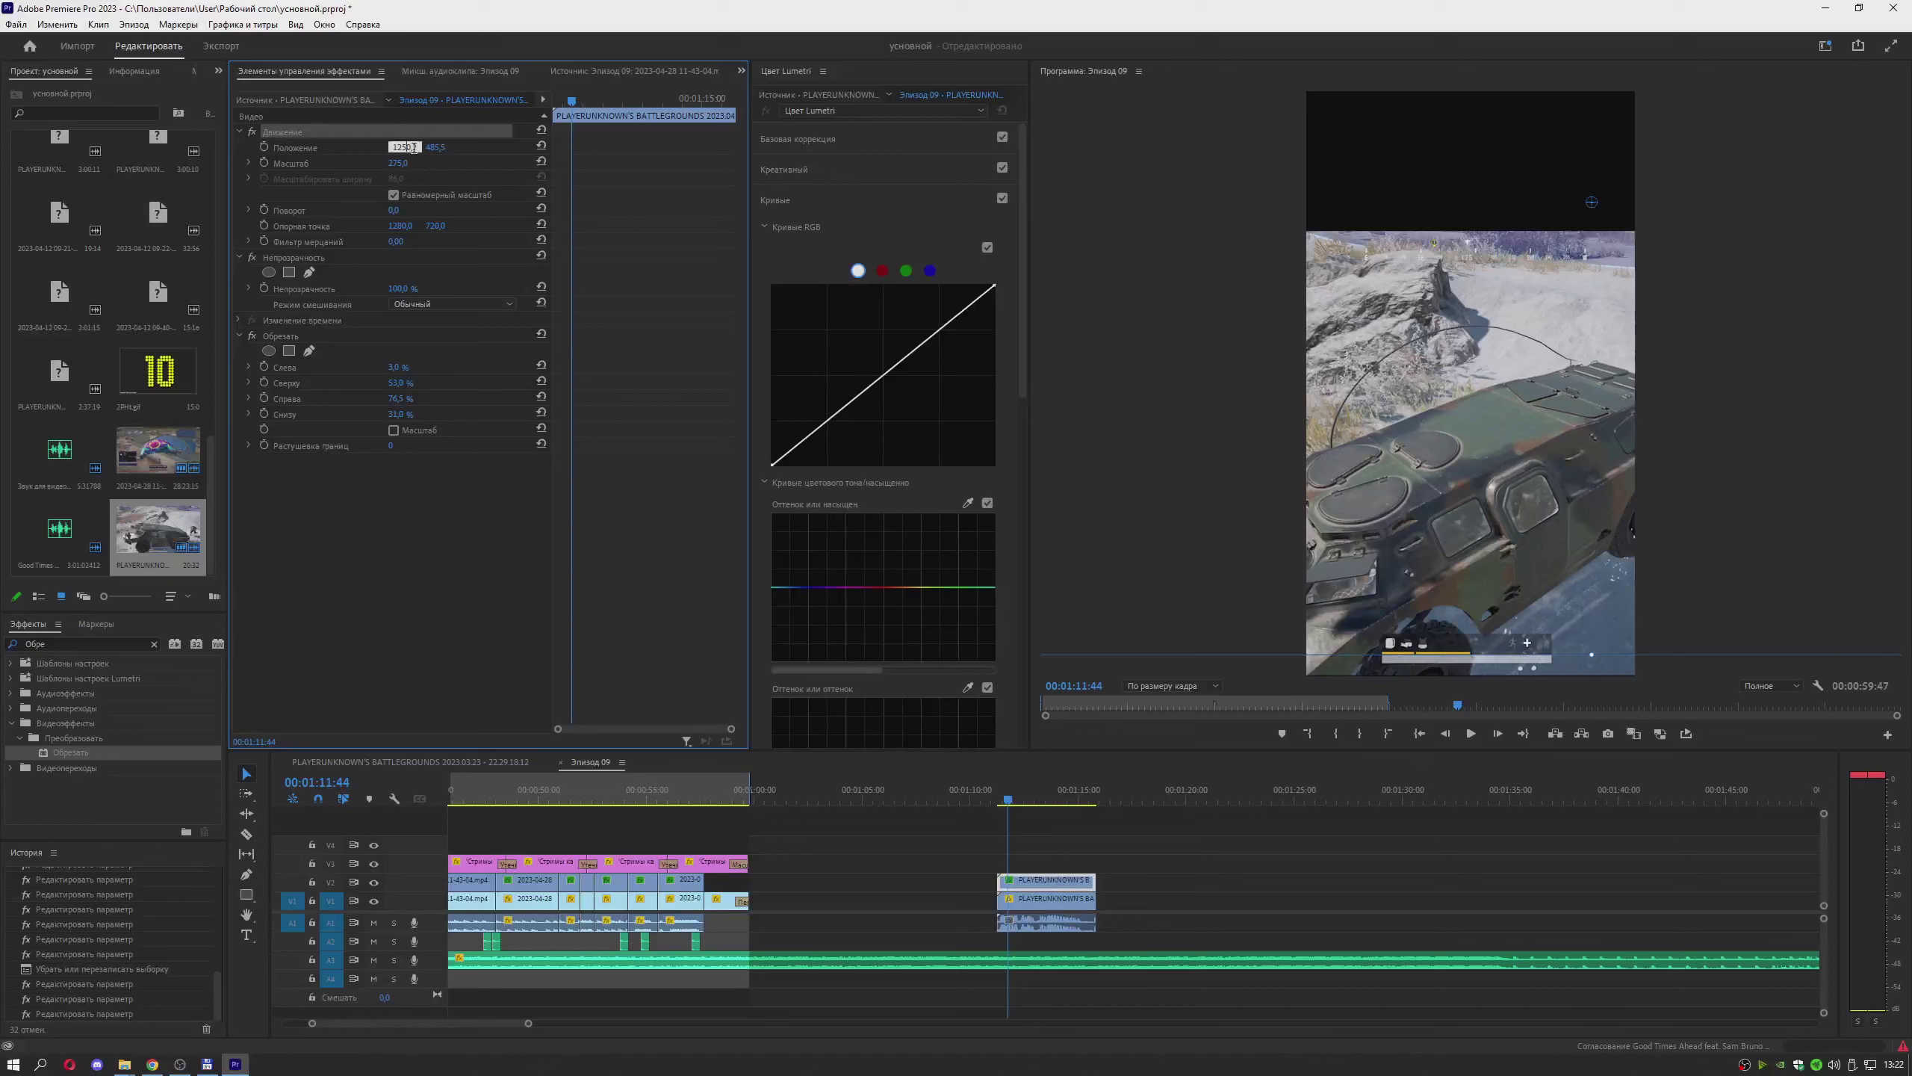
pyautogui.write('3305')
pyautogui.press('Tab')
pyautogui.write('-1')
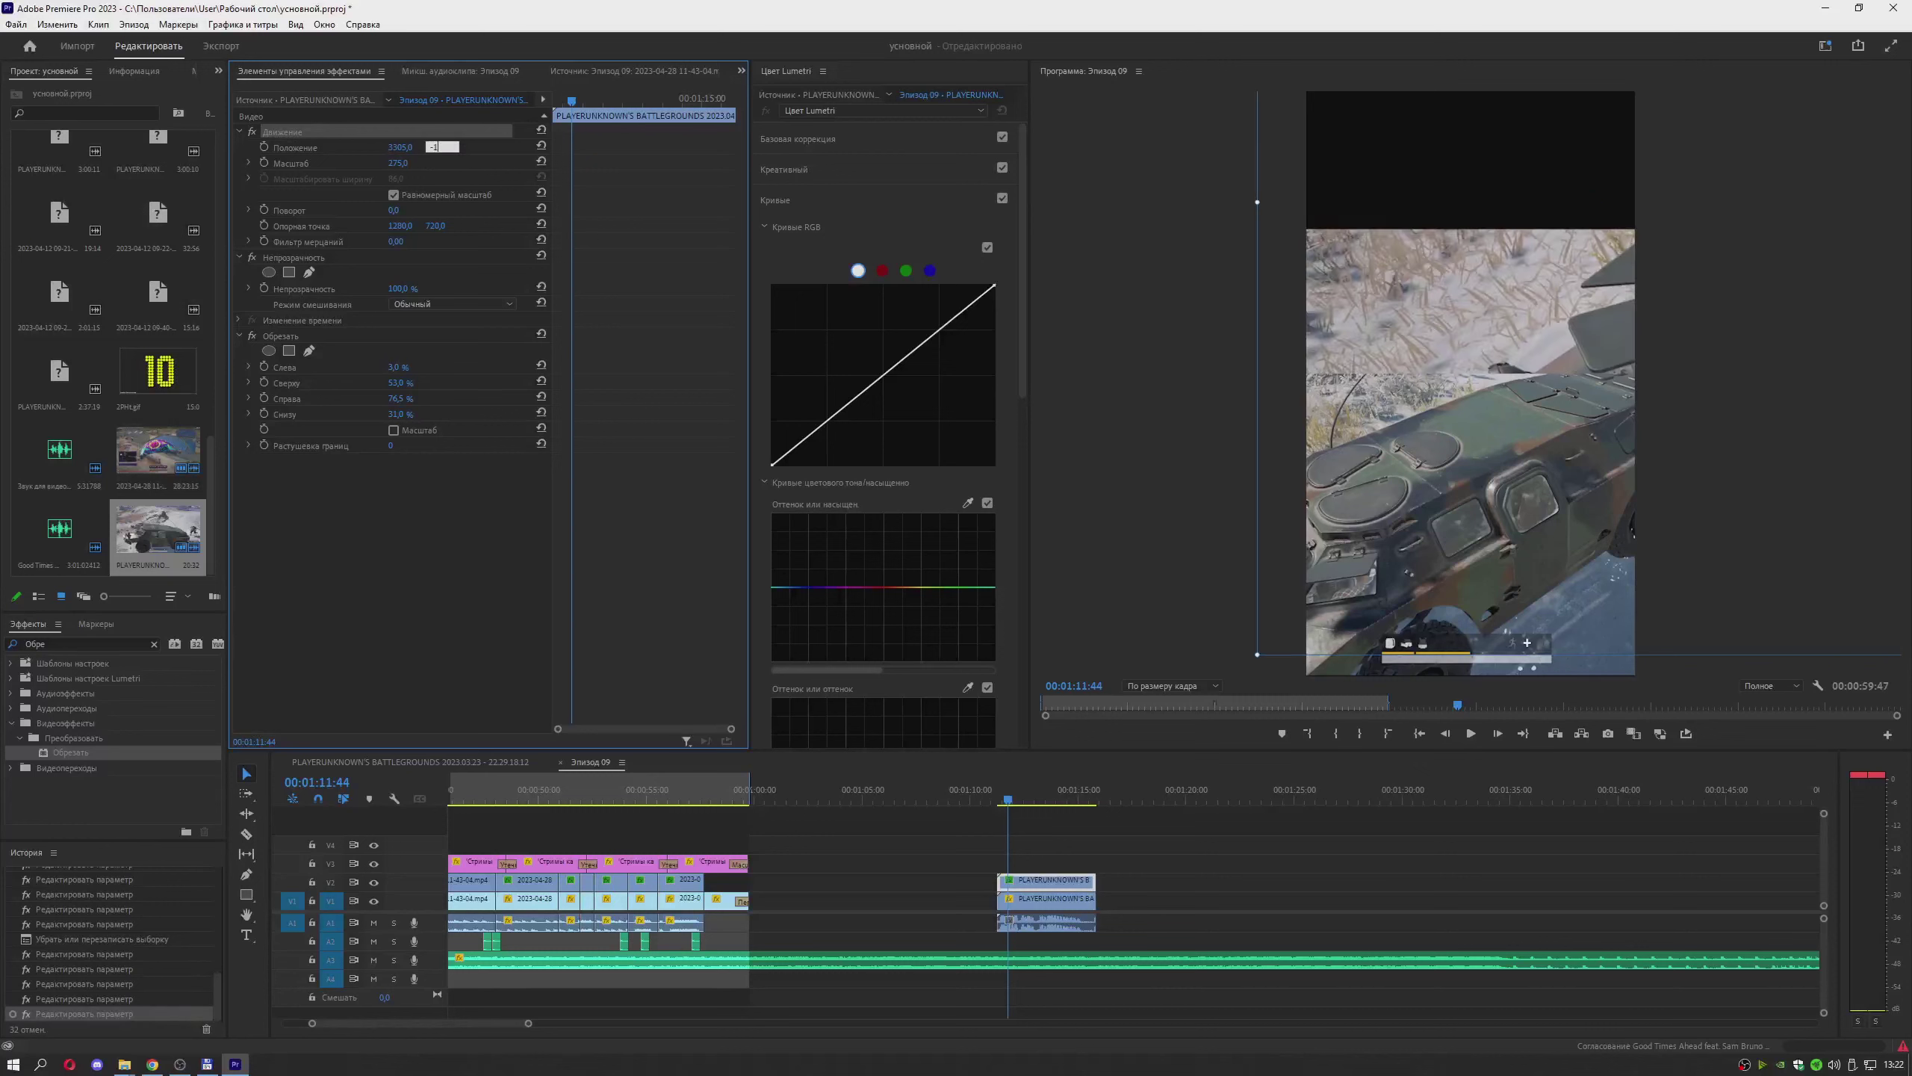
pyautogui.write('36,3')
pyautogui.press('Return')
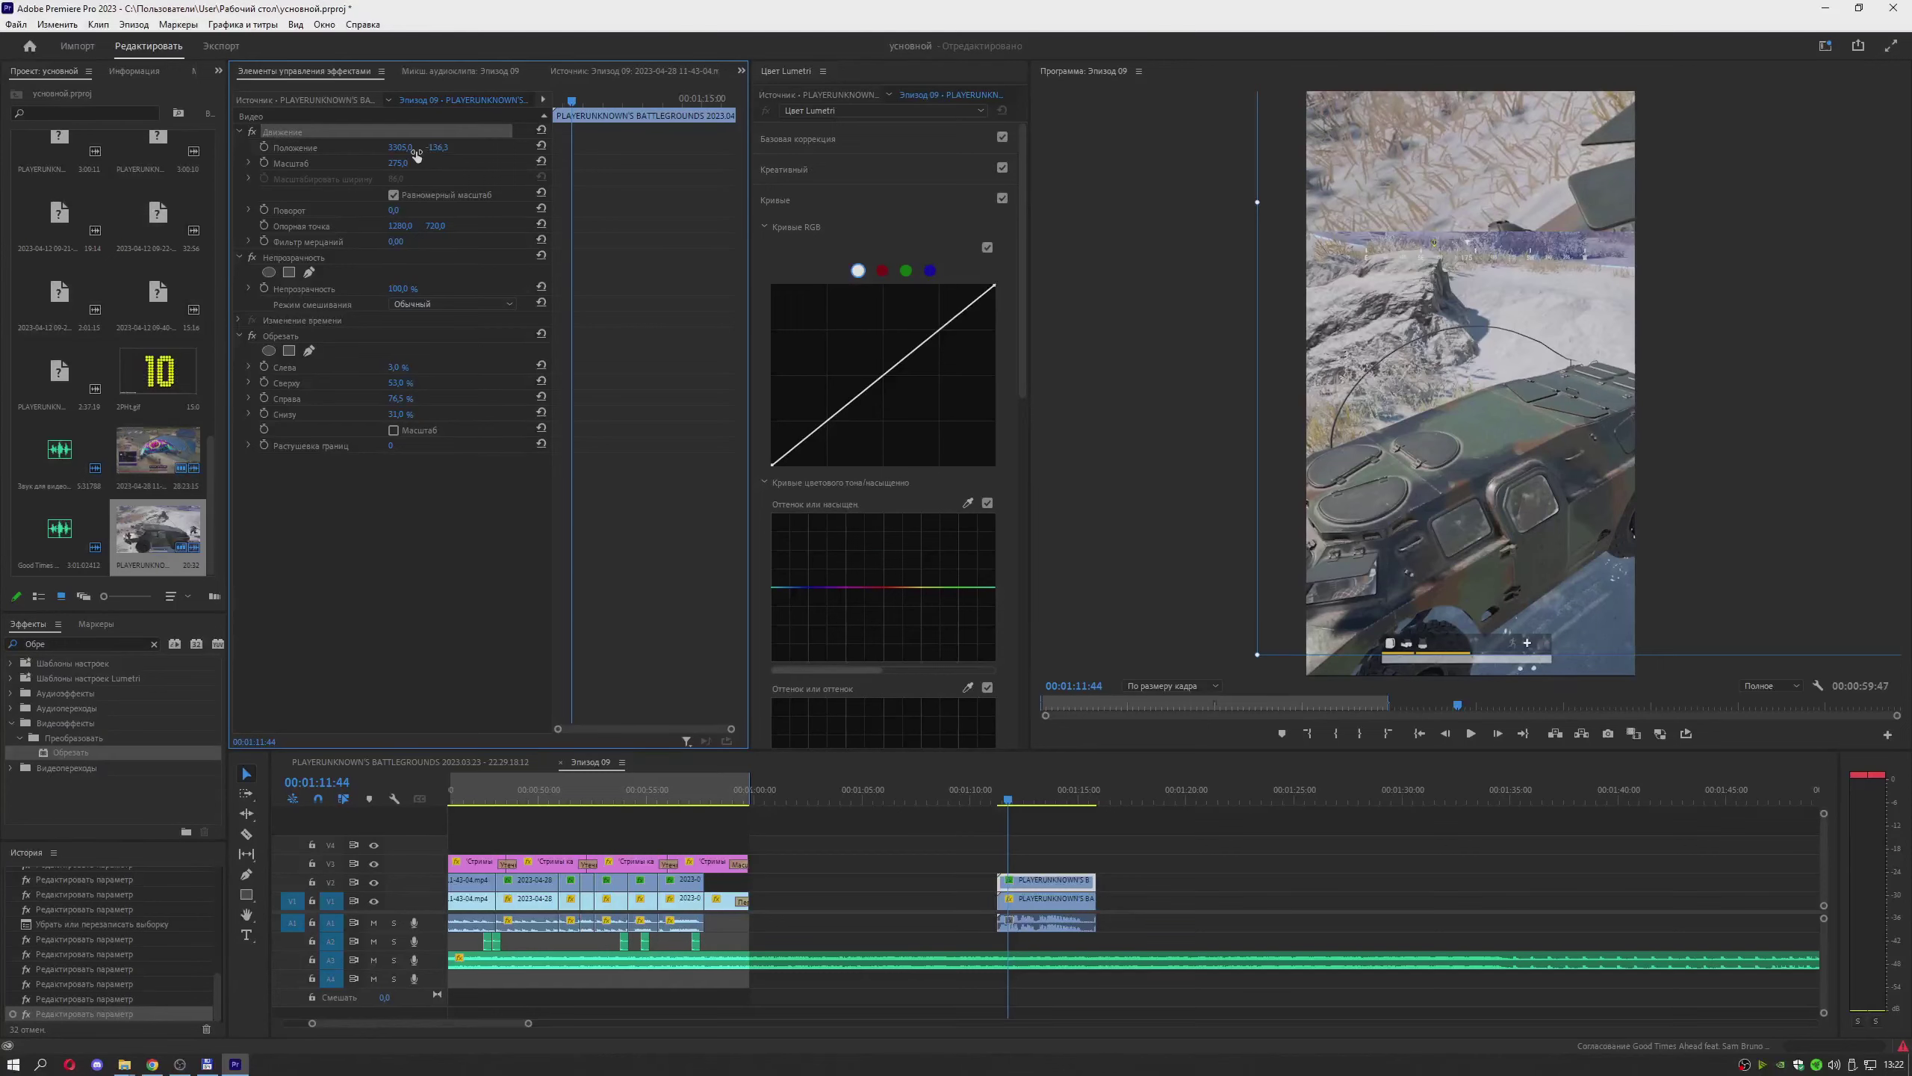
# Play the combined section from its start to check the seam between the upper and lower pictures
pyautogui.click(998, 800)
pyautogui.press('space')
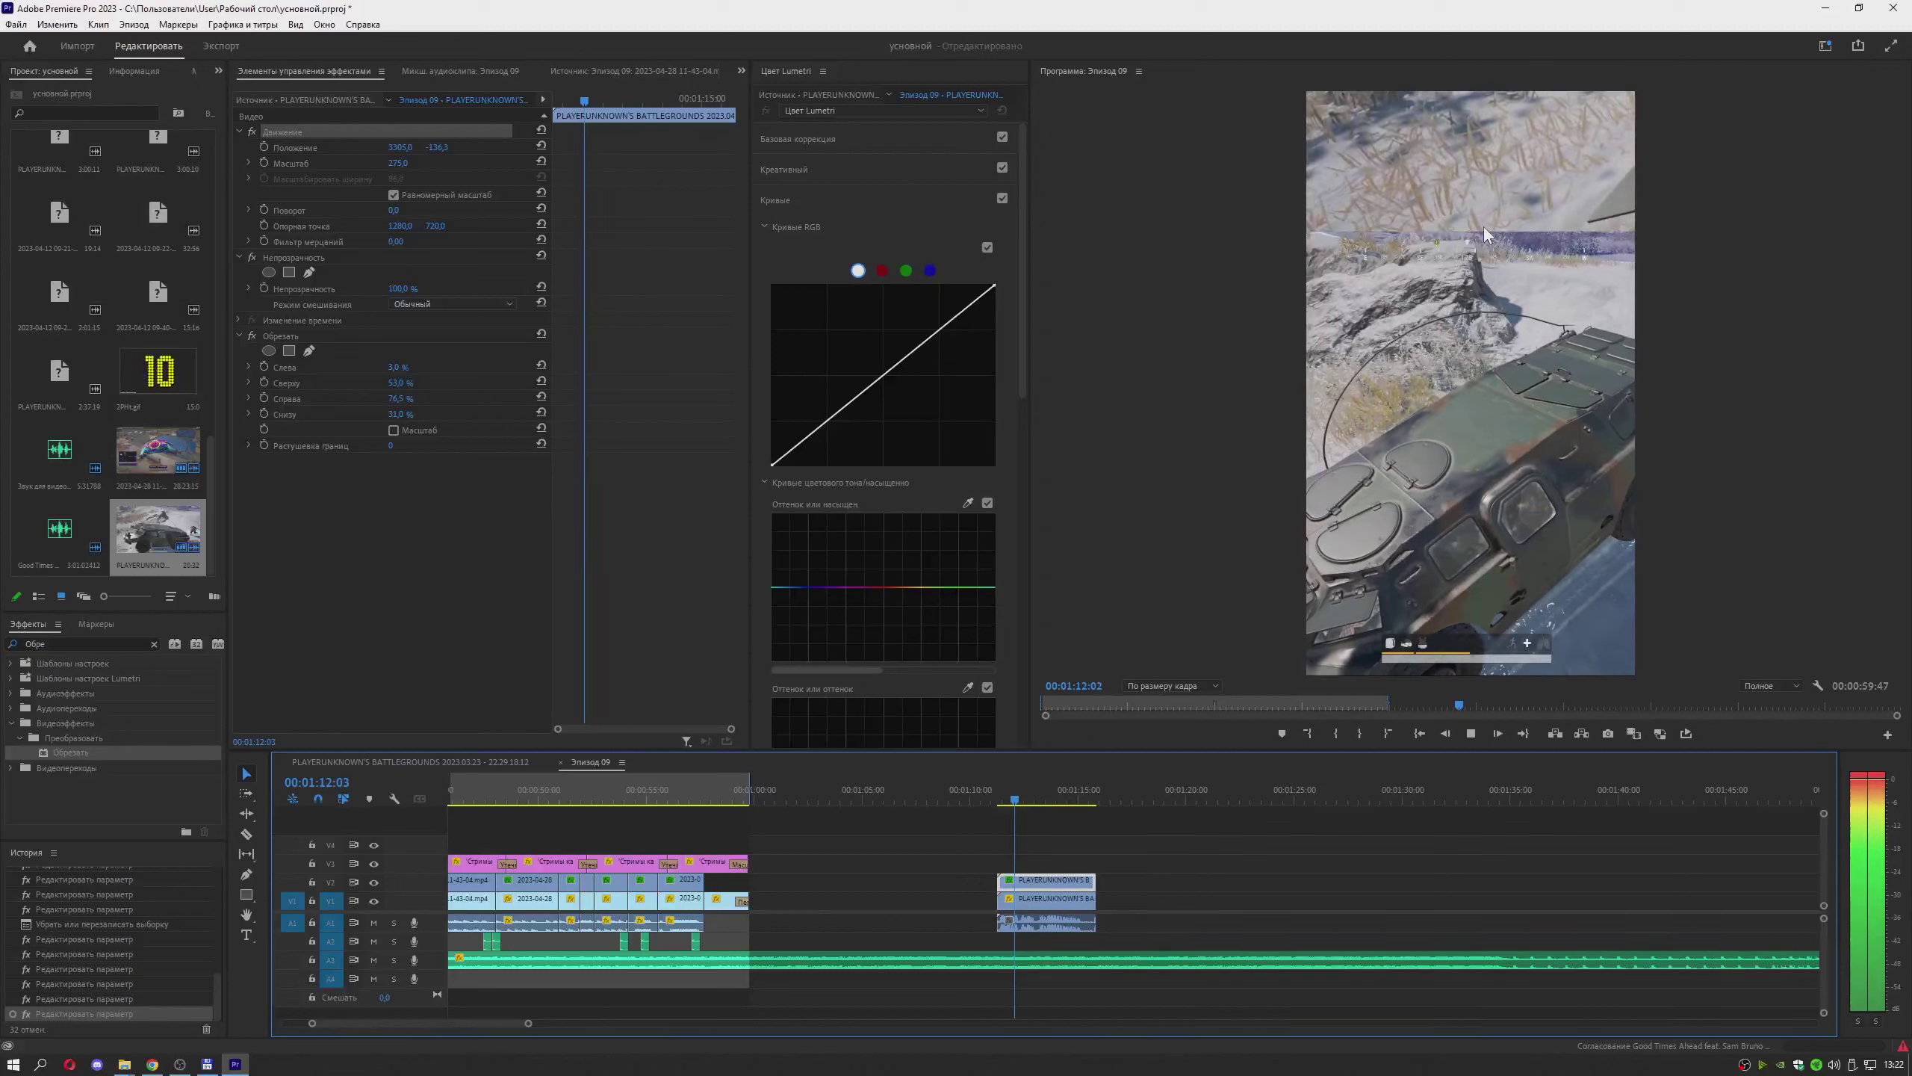
pyautogui.press('space')
pyautogui.press('space')
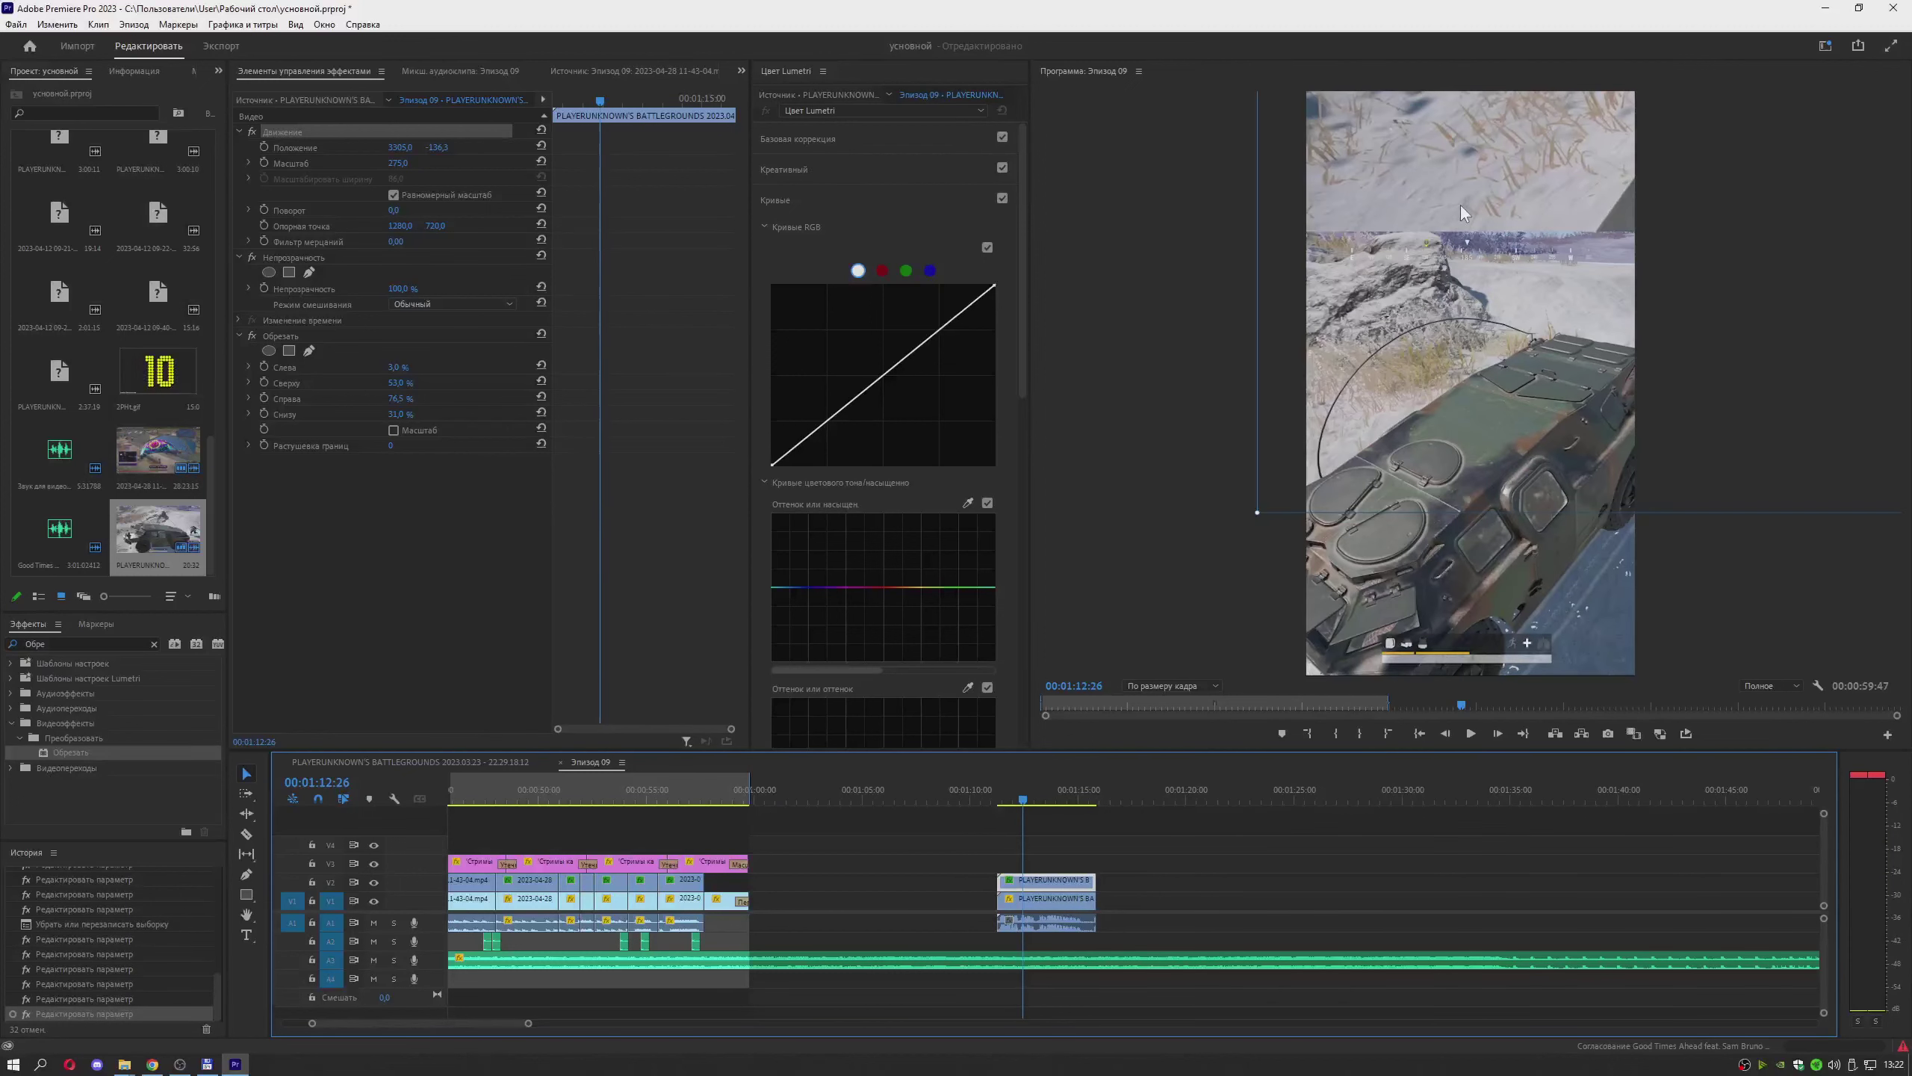
# Try nudging the upper picture slightly down, and replay the section from near its start
pyautogui.moveTo(1452, 242); pyautogui.dragTo(1449, 241)
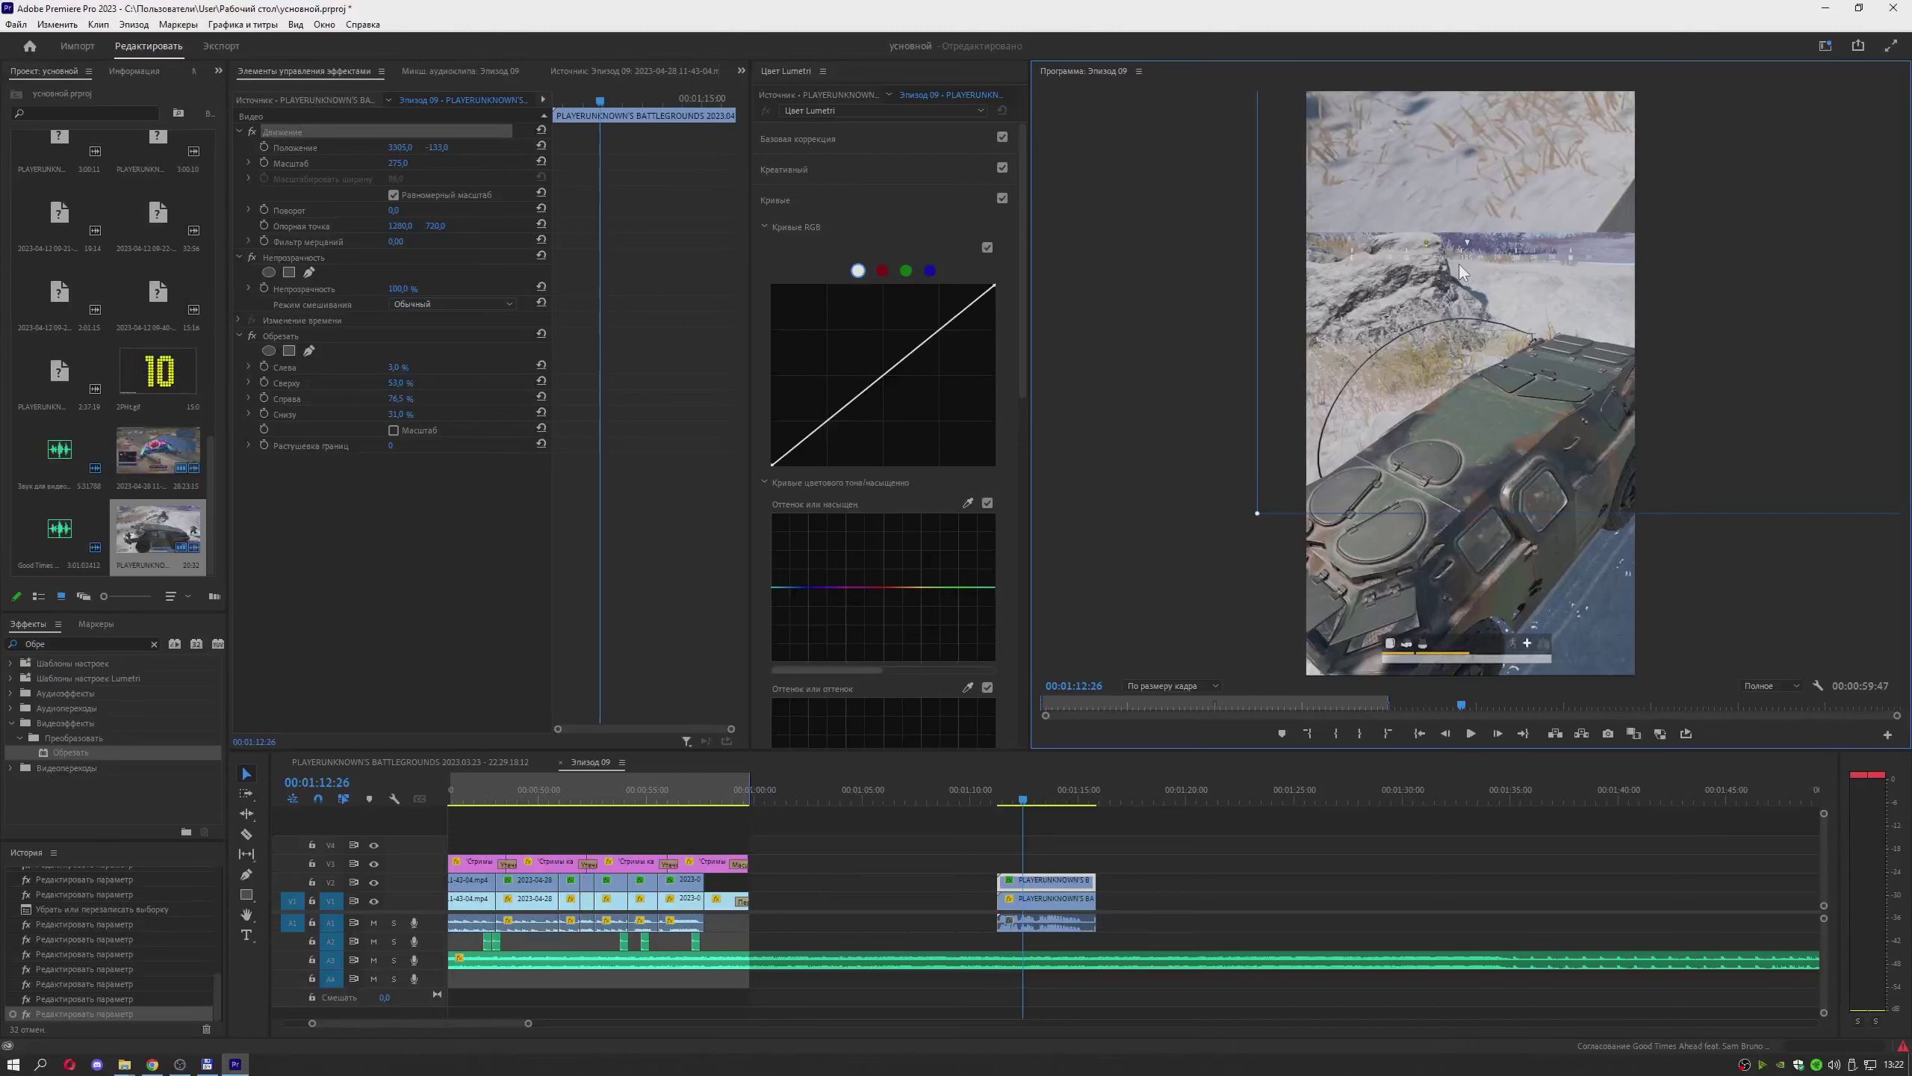
pyautogui.click(993, 798)
pyautogui.press('space')
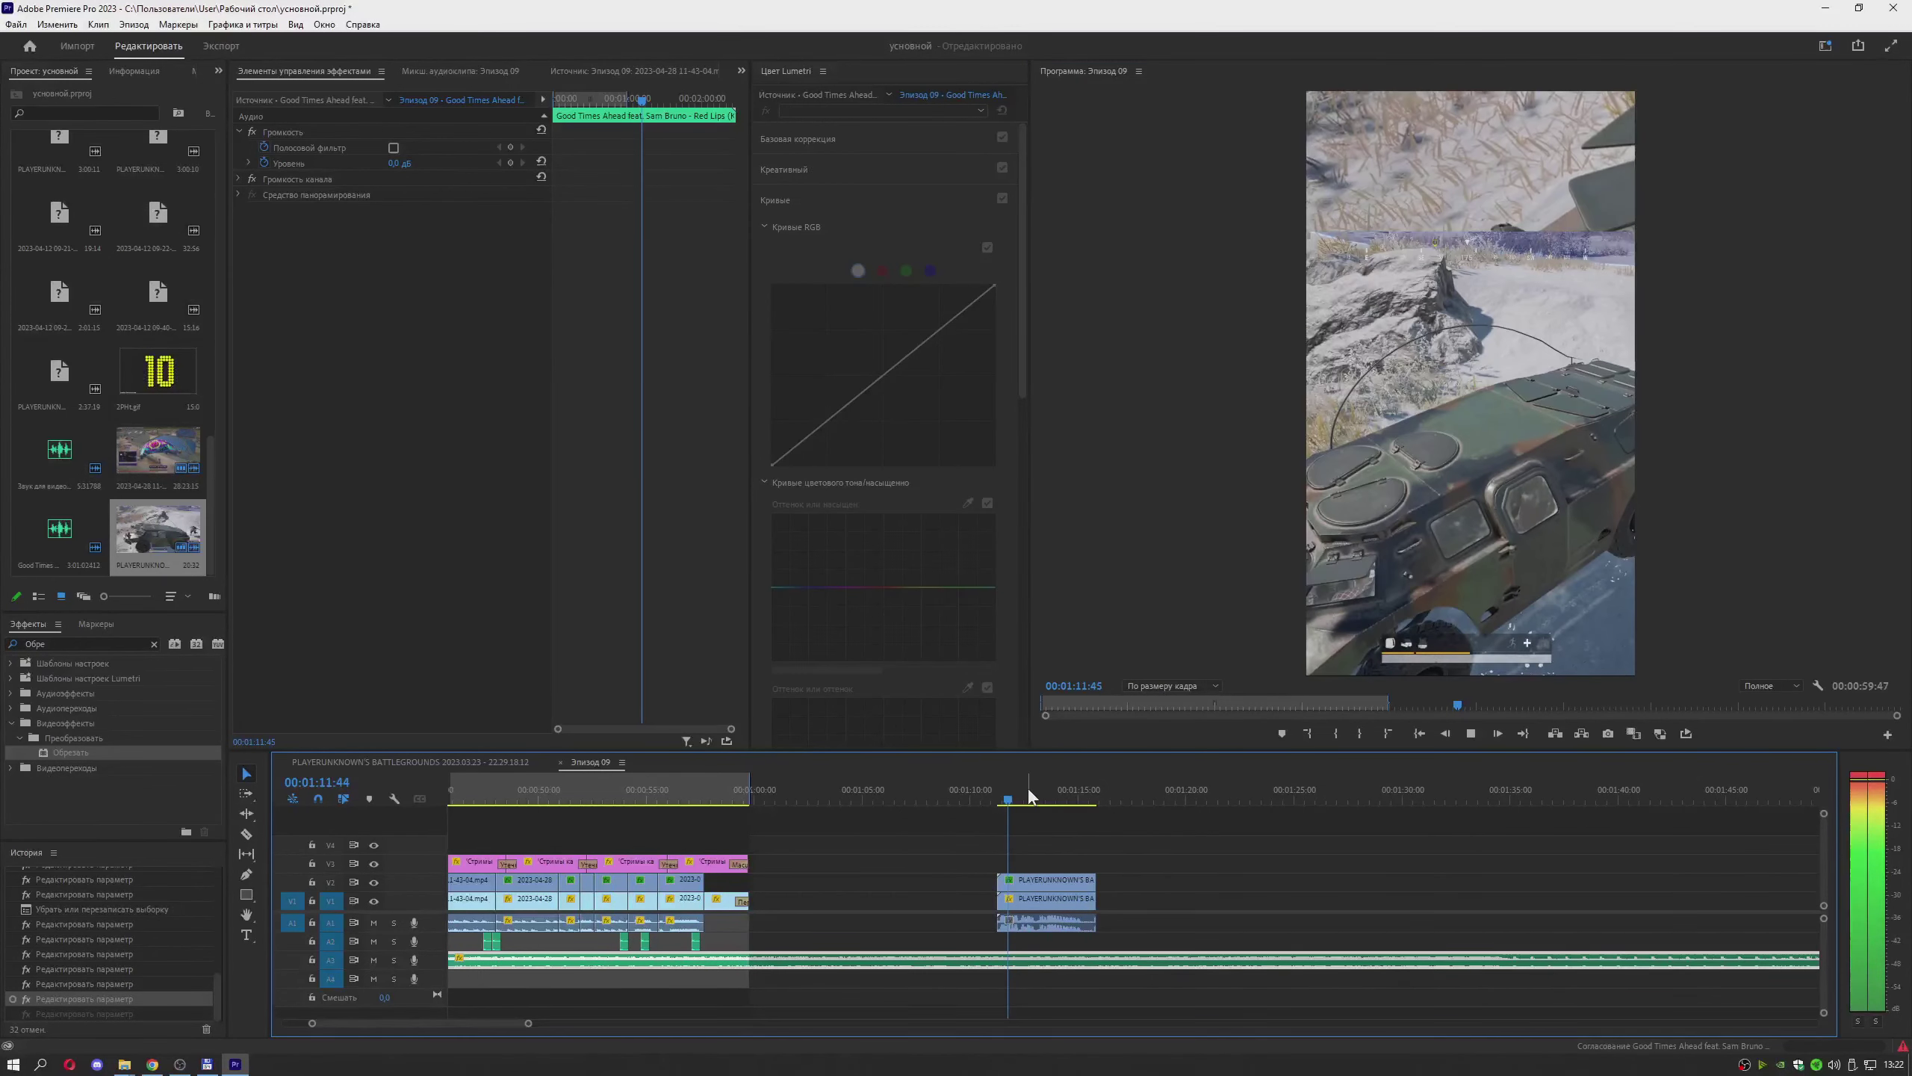